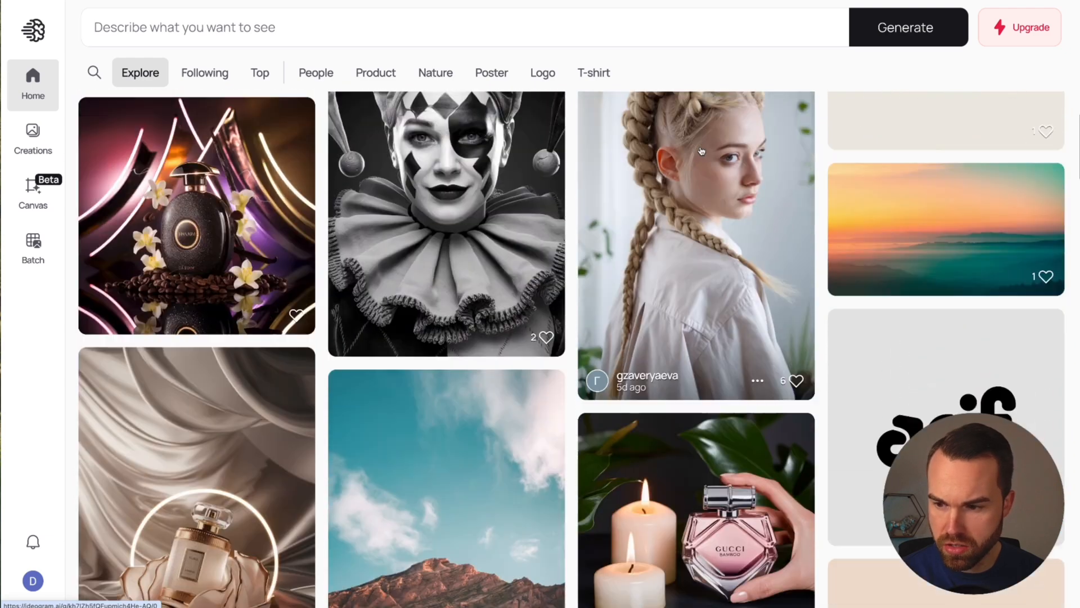
Step: Browse the community gallery by Top, People, Product, Nature, Poster and Logo categories for example images
{"action": "left_click", "coordinate": [259, 72]}
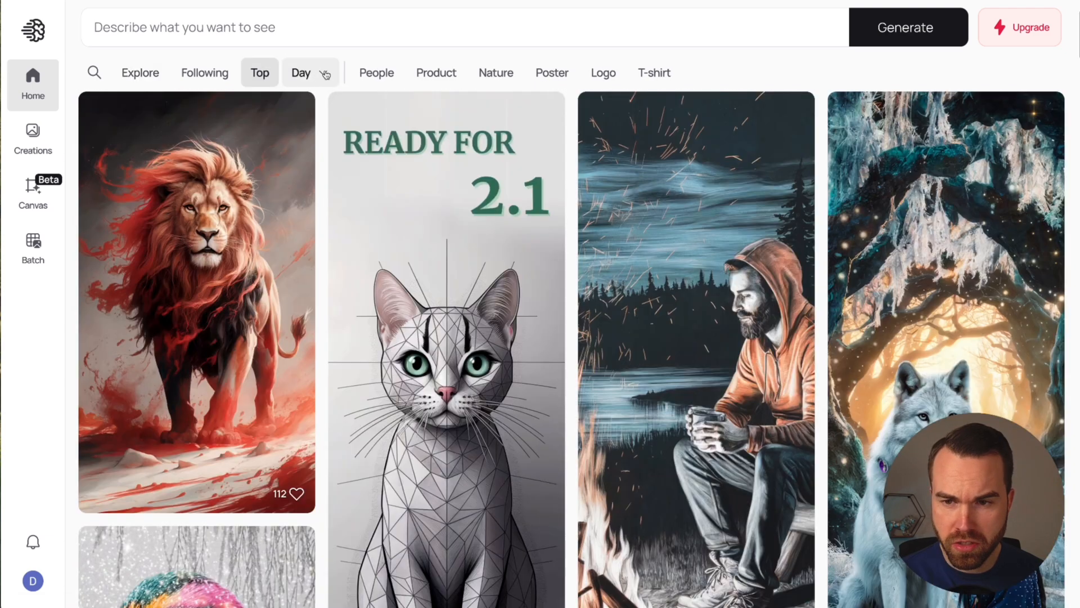
{"action": "left_click", "coordinate": [322, 74]}
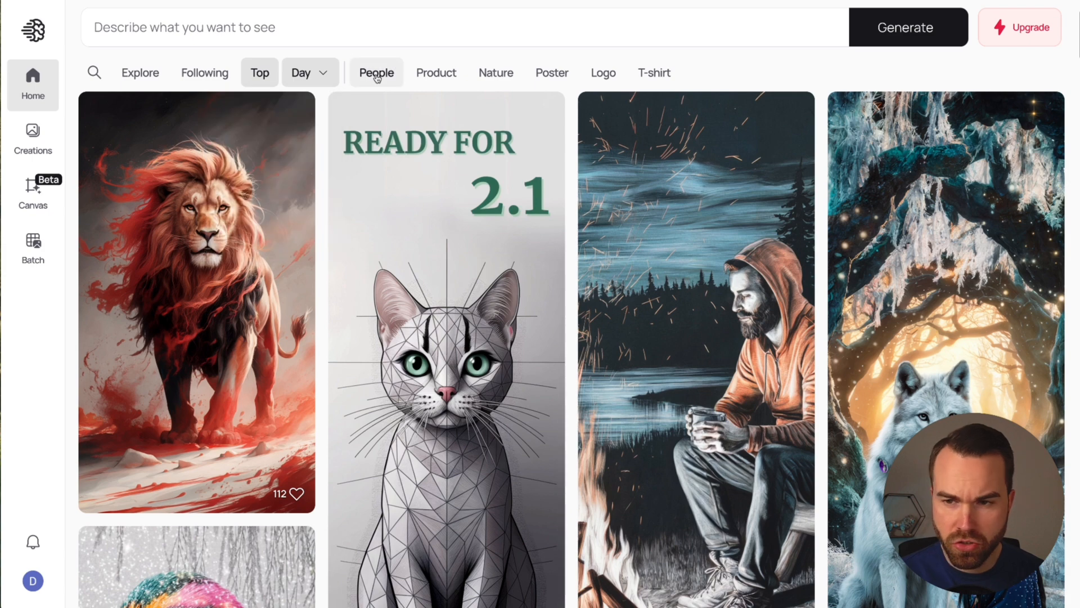
{"action": "left_click", "coordinate": [377, 78]}
{"action": "left_click", "coordinate": [377, 76]}
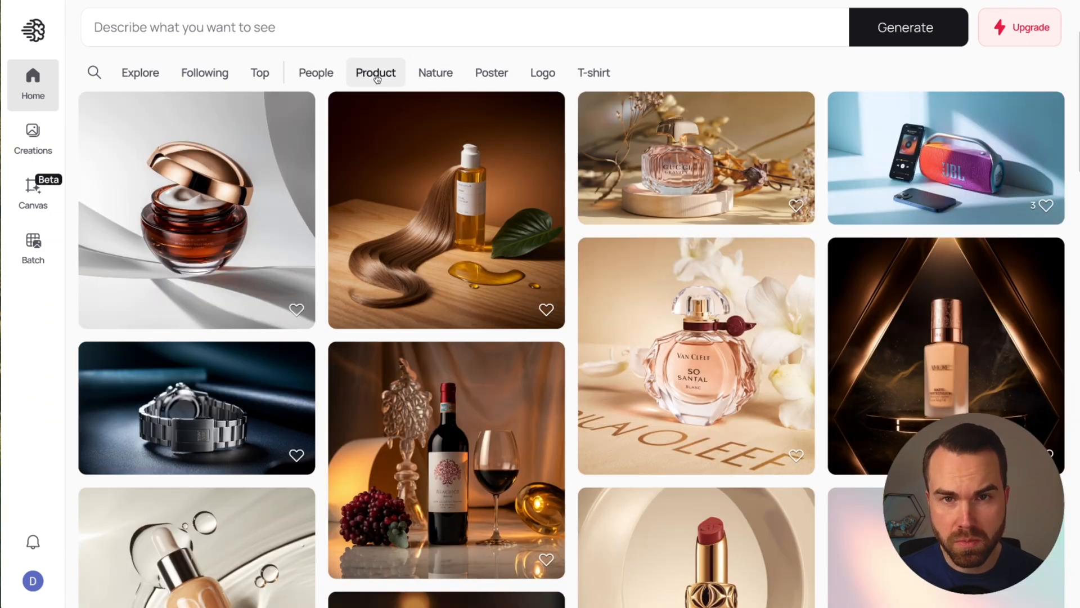
{"action": "left_click", "coordinate": [432, 73]}
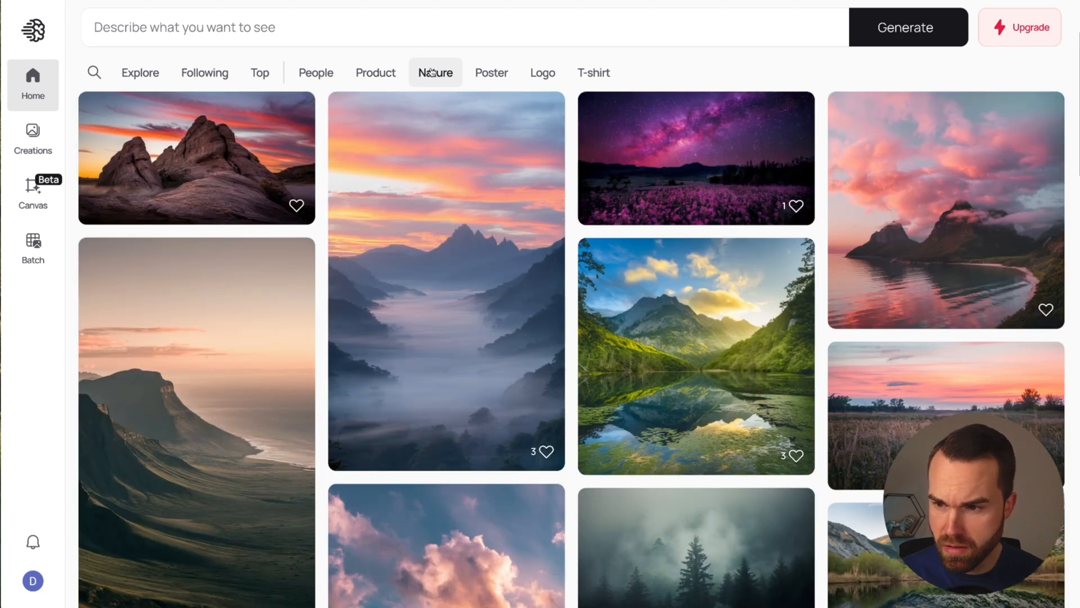
{"action": "left_click", "coordinate": [488, 74]}
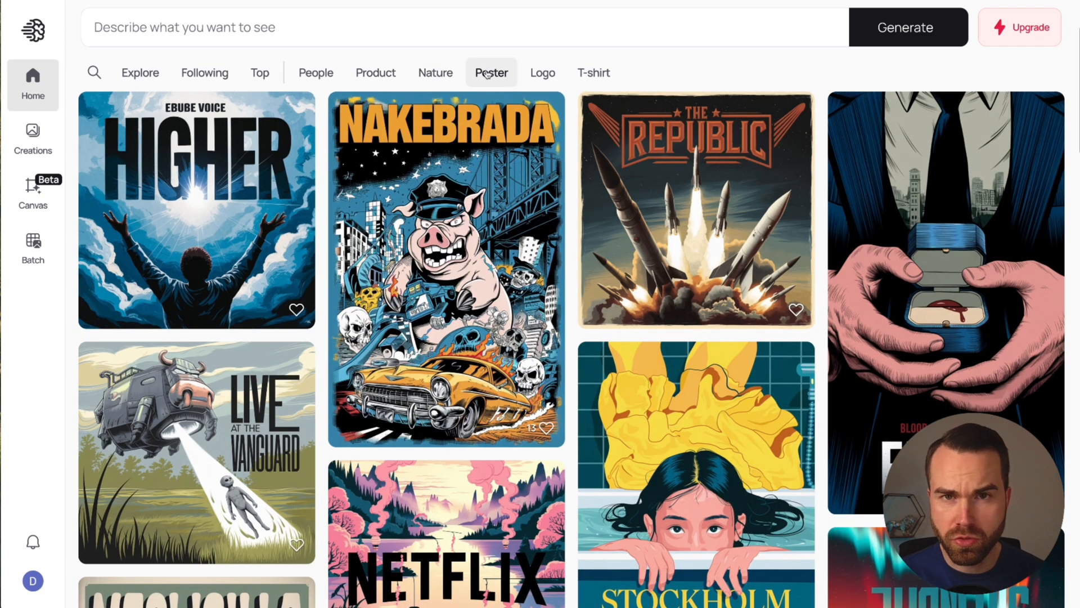
{"action": "left_click", "coordinate": [542, 73]}
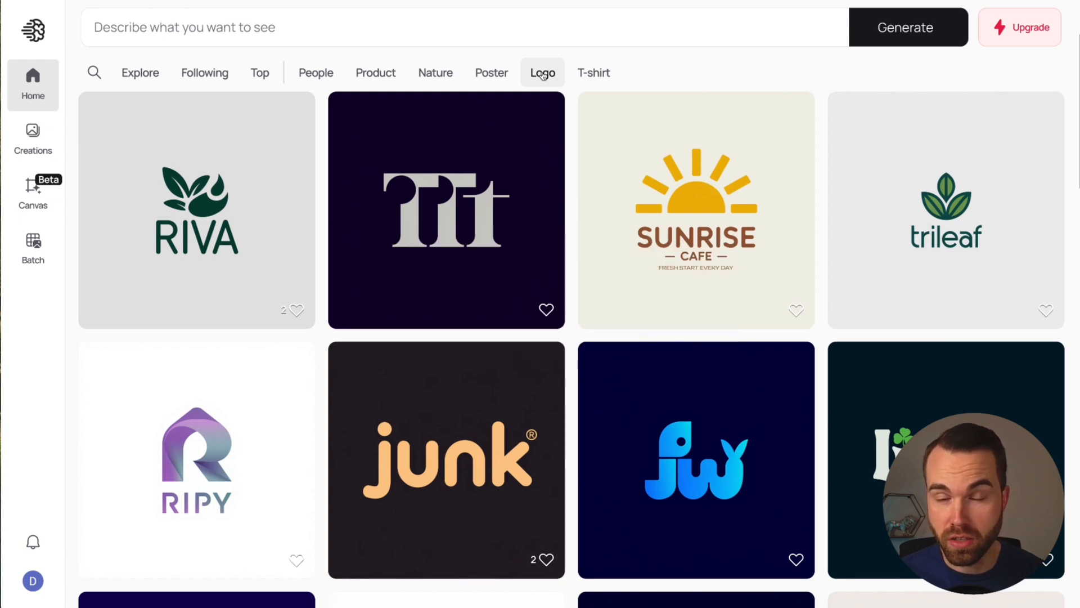
Step: Browse the T-shirt category of the gallery for example designs
{"action": "left_click", "coordinate": [595, 73]}
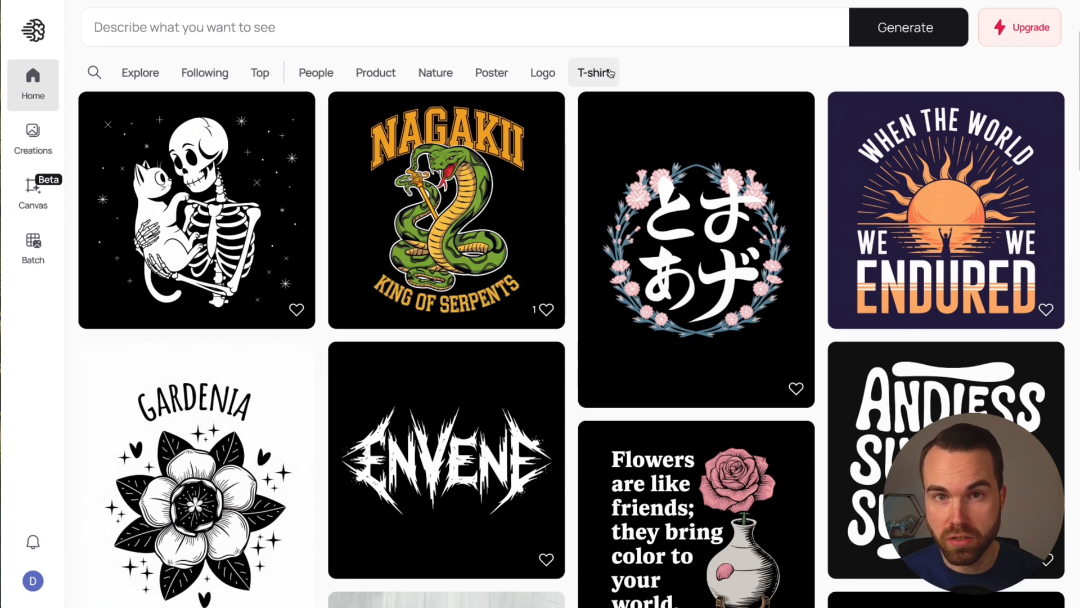
{"action": "scroll", "coordinate": [569, 156], "scroll_direction": "down", "scroll_amount": 10}
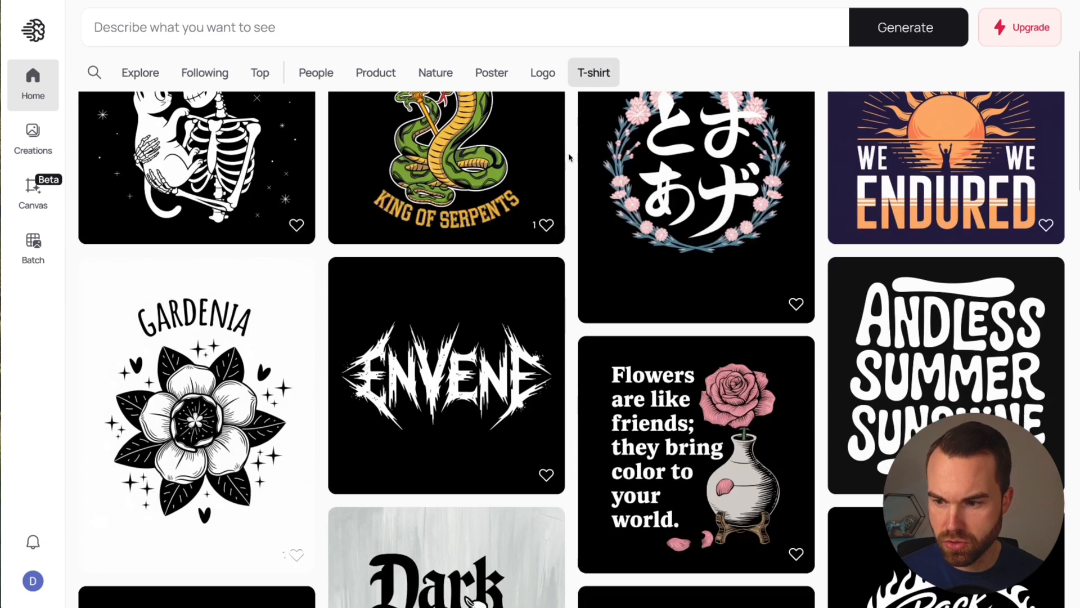
{"action": "scroll", "coordinate": [568, 157], "scroll_direction": "down", "scroll_amount": 8}
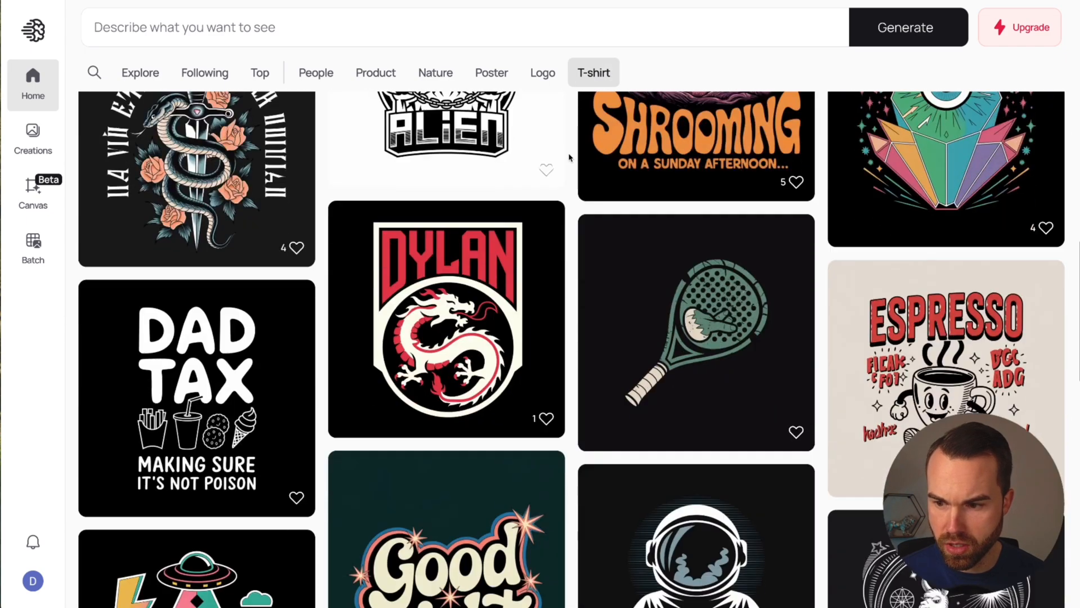
{"action": "scroll", "coordinate": [542, 247], "scroll_direction": "down", "scroll_amount": 1}
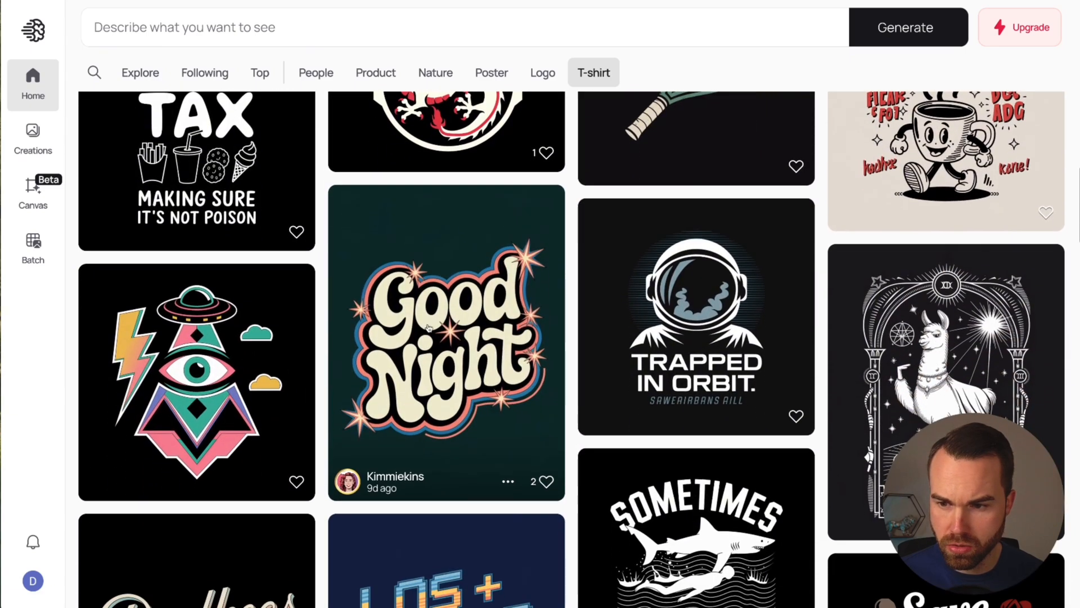
Step: Examine the retro "Good Night" design, its image variations and its full prompt
{"action": "left_click", "coordinate": [434, 274]}
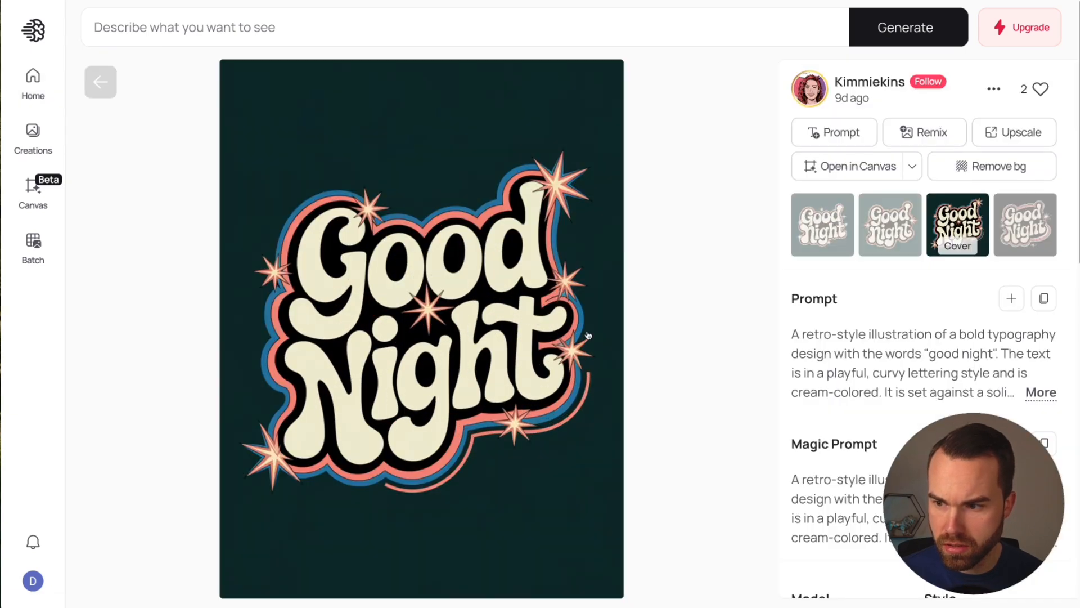
{"action": "left_click", "coordinate": [825, 224]}
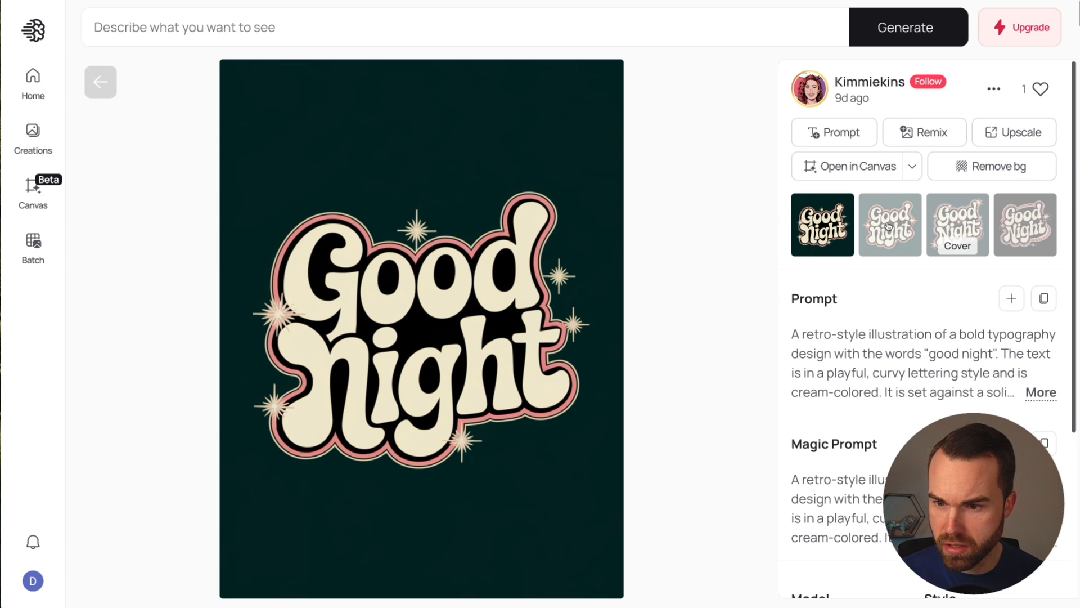
{"action": "left_click", "coordinate": [887, 226]}
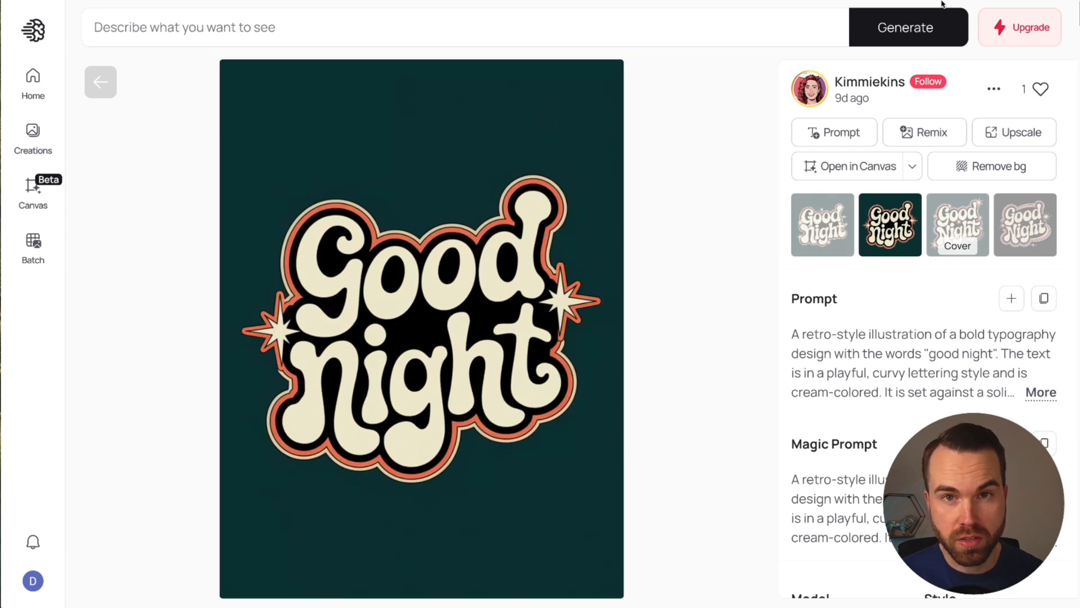
{"action": "left_click", "coordinate": [958, 222]}
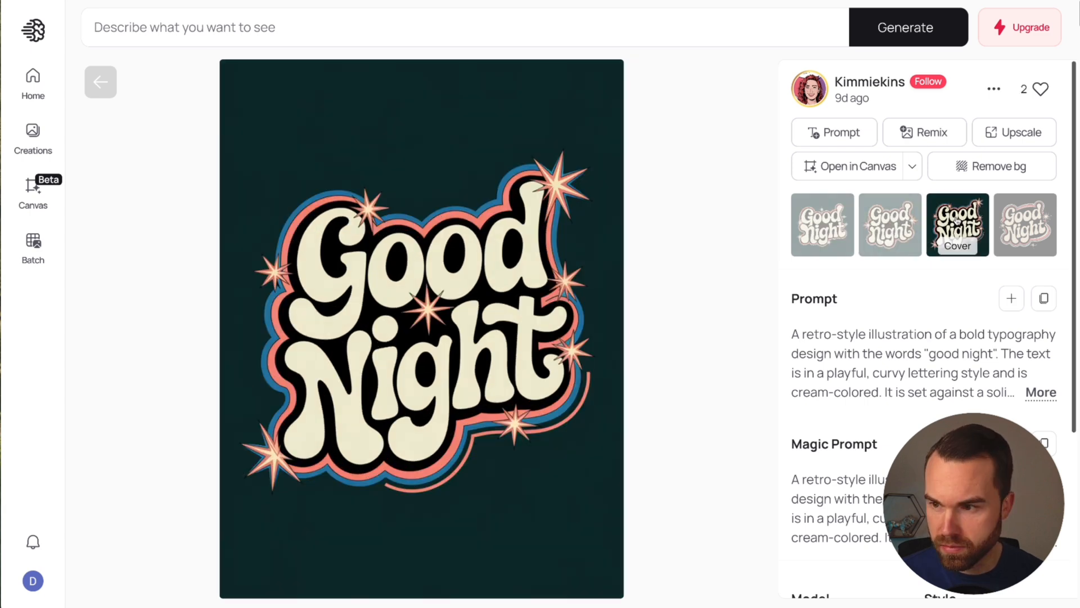
{"action": "left_click", "coordinate": [1029, 219]}
{"action": "left_click", "coordinate": [978, 218]}
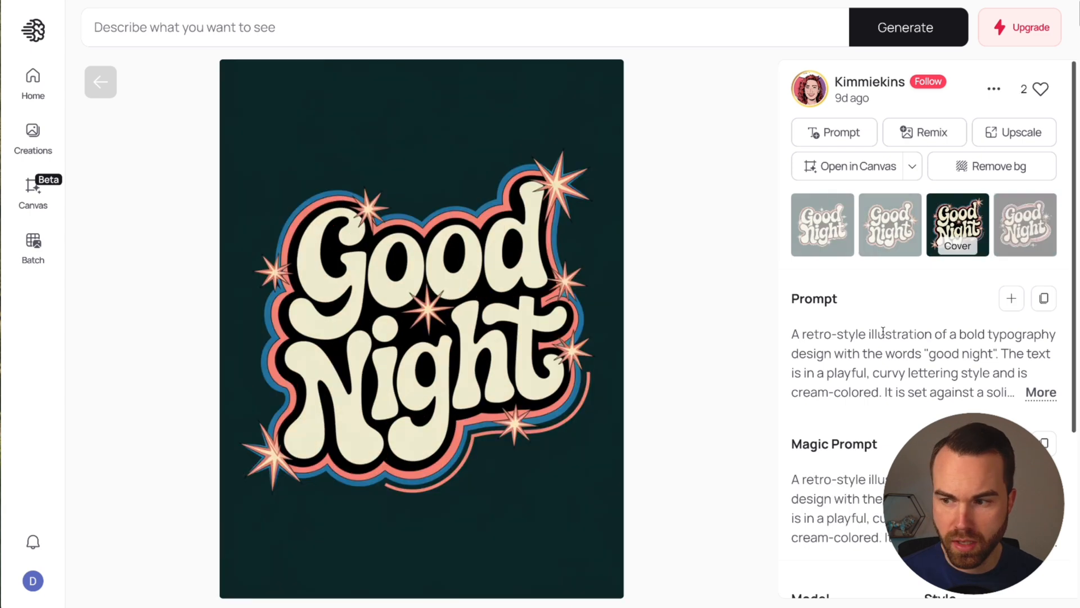
{"action": "left_click", "coordinate": [1039, 394]}
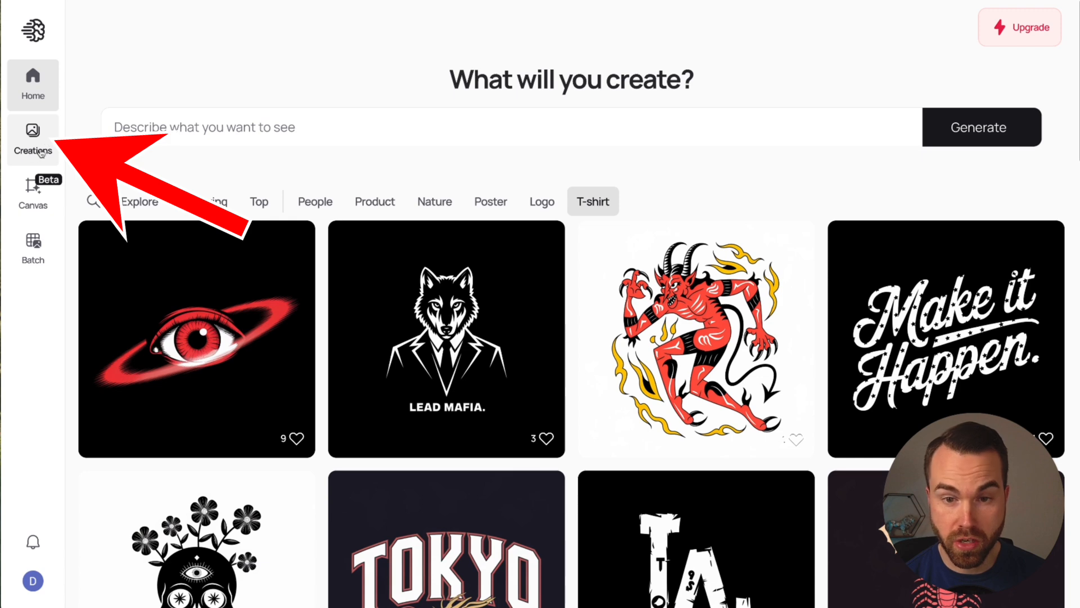
Step: On the Creations page, enter a prompt for a cartoon-style Godzilla playing golf with arched "Golfzilla" text, vector art, clean lines, dark grey background
{"action": "left_click", "coordinate": [45, 136]}
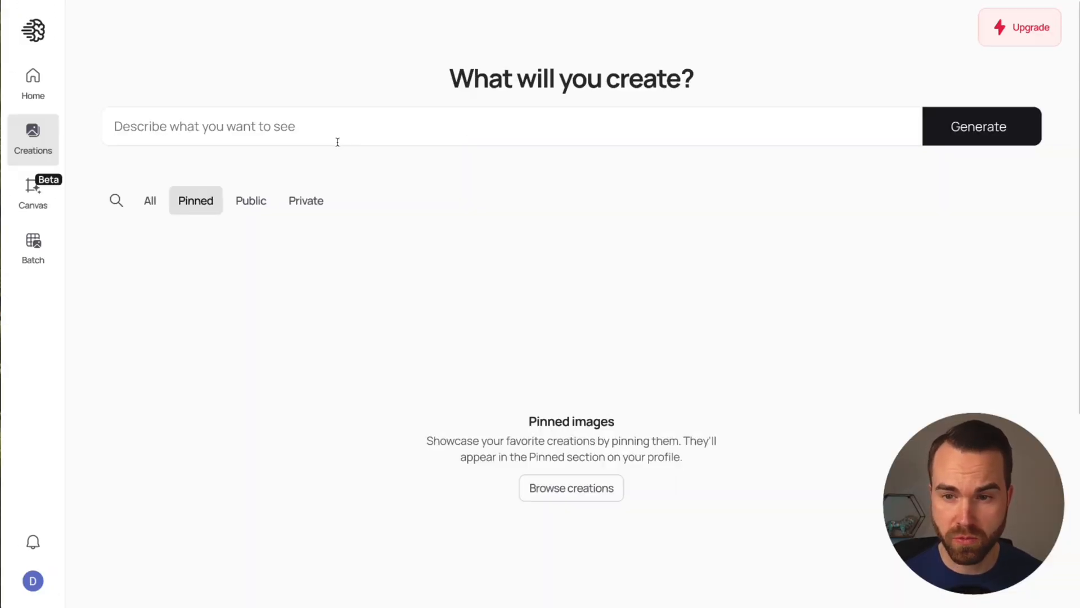
{"action": "left_click", "coordinate": [337, 140]}
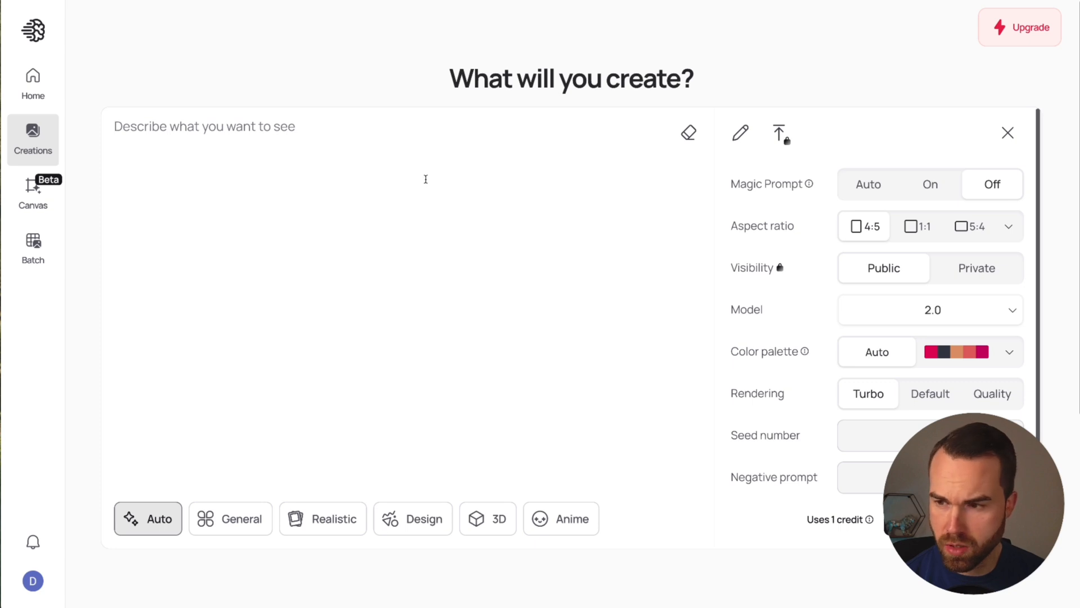
{"action": "type", "text": "A fierce, cartoon-style Godzilla playing golf, mid-swing, crushing a golf ball with extreme power. The ball is flaming as it launches into the sky. Godzilla looks determined and slightly comical, with exaggerated muscular arms. The phrase \"Golfzilla\" is bold, slightly tilted for a dynamic look, in a chunky, monster-style font with a green gradient and a subtle reptilian texture. The text arches over the top of the design. Vector art, clean lines, dark grey background"}
{"action": "left_click_drag", "start_coordinate": [114, 126], "coordinate": [610, 202]}
{"action": "left_click", "coordinate": [611, 202]}
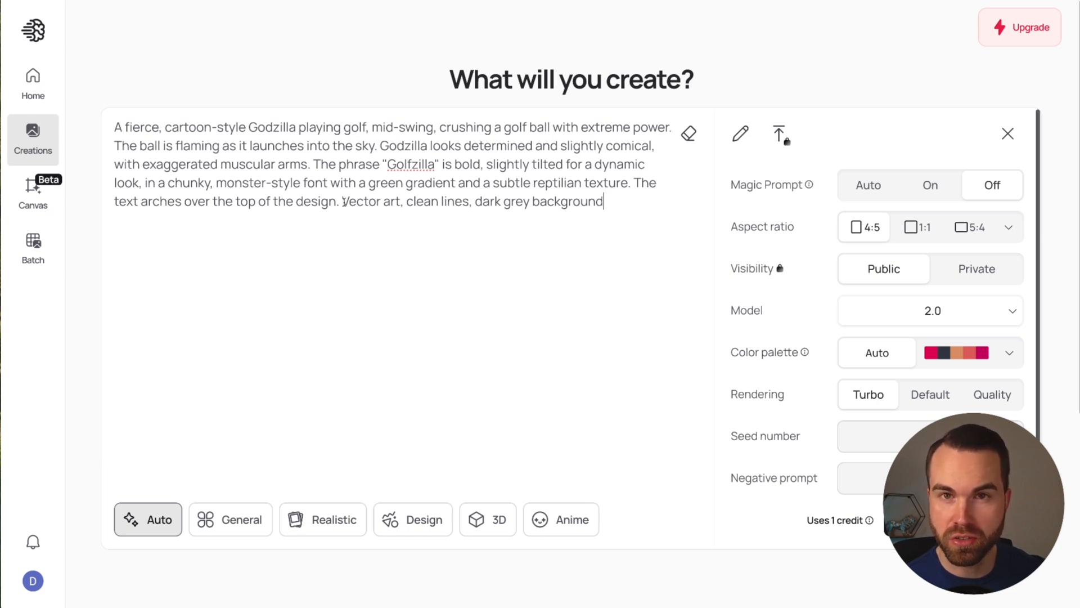
{"action": "left_click_drag", "start_coordinate": [344, 202], "coordinate": [604, 203]}
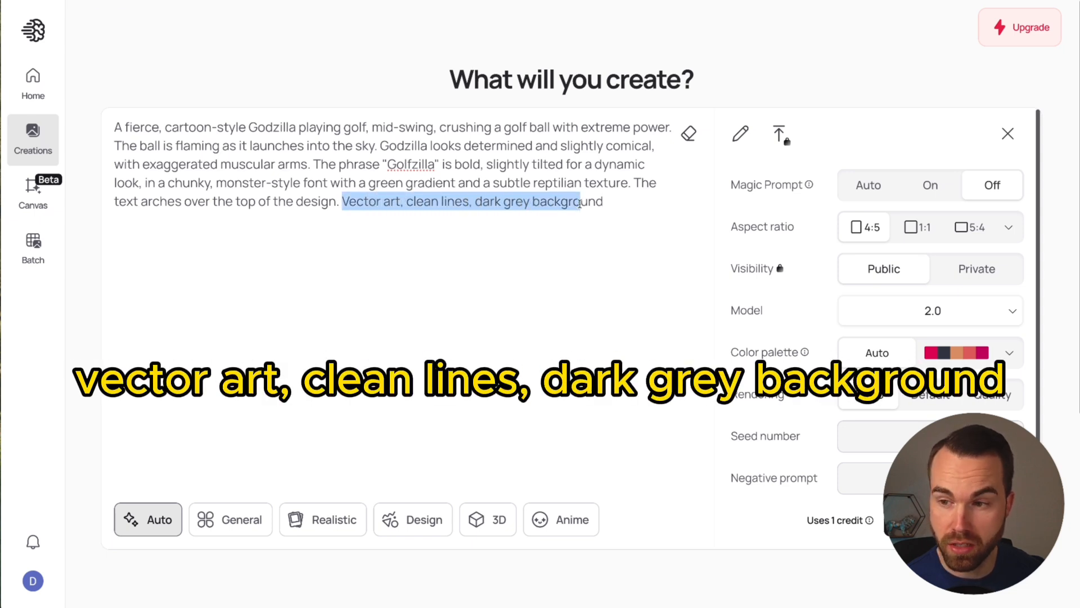
{"action": "left_click", "coordinate": [603, 202]}
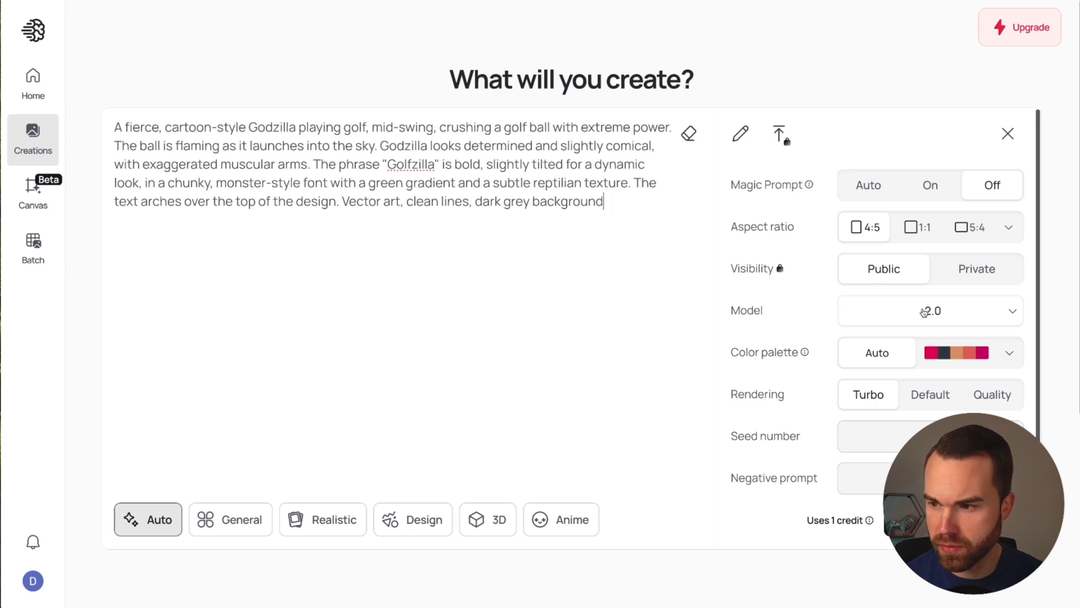
Step: Set the generation model to 2a (fastest)
{"action": "left_click", "coordinate": [984, 311]}
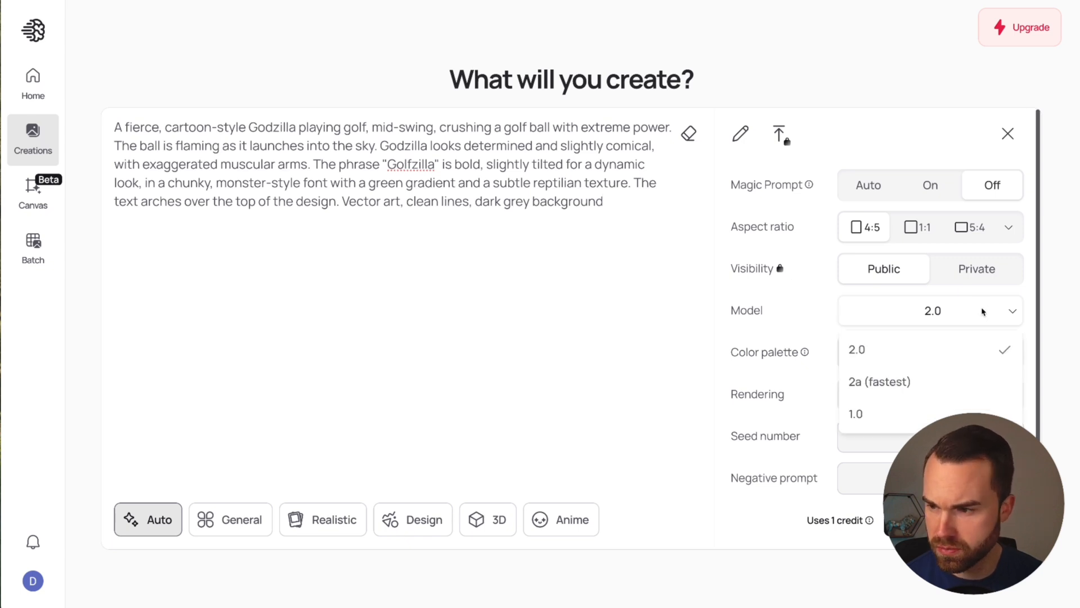
{"action": "left_click", "coordinate": [895, 385]}
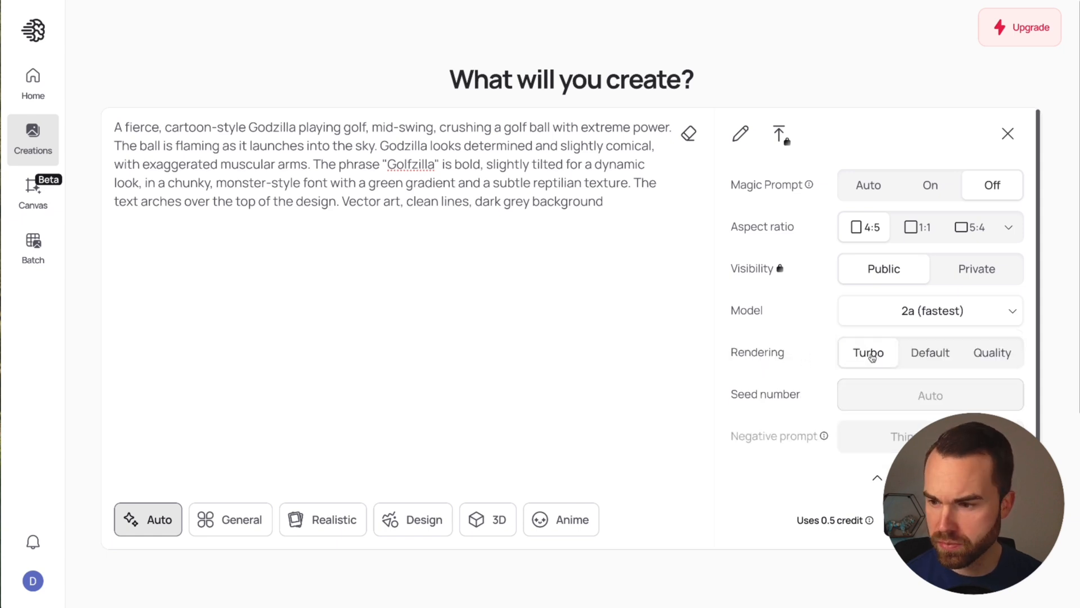
Step: Compare the credit cost of the Default, Quality and Turbo rendering options, finishing on Turbo
{"action": "left_click", "coordinate": [928, 353]}
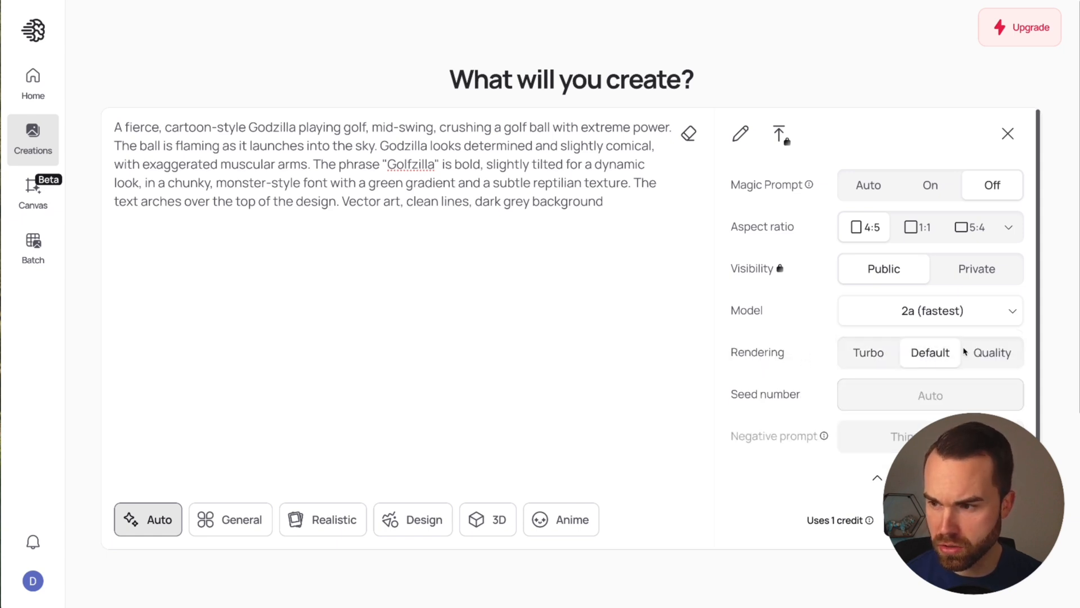
{"action": "left_click", "coordinate": [990, 353]}
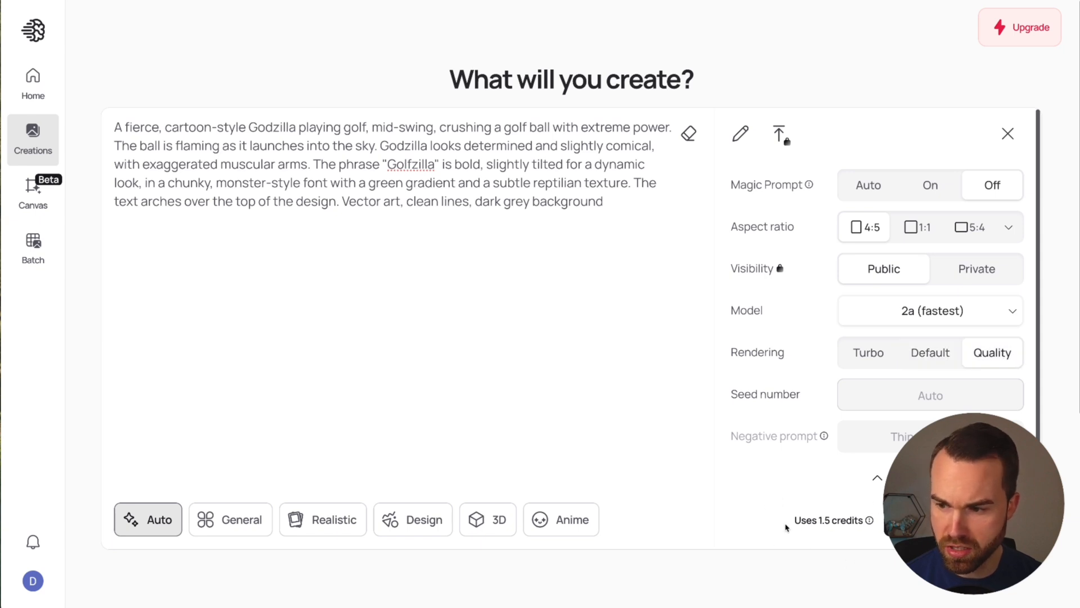
{"action": "left_click", "coordinate": [868, 353]}
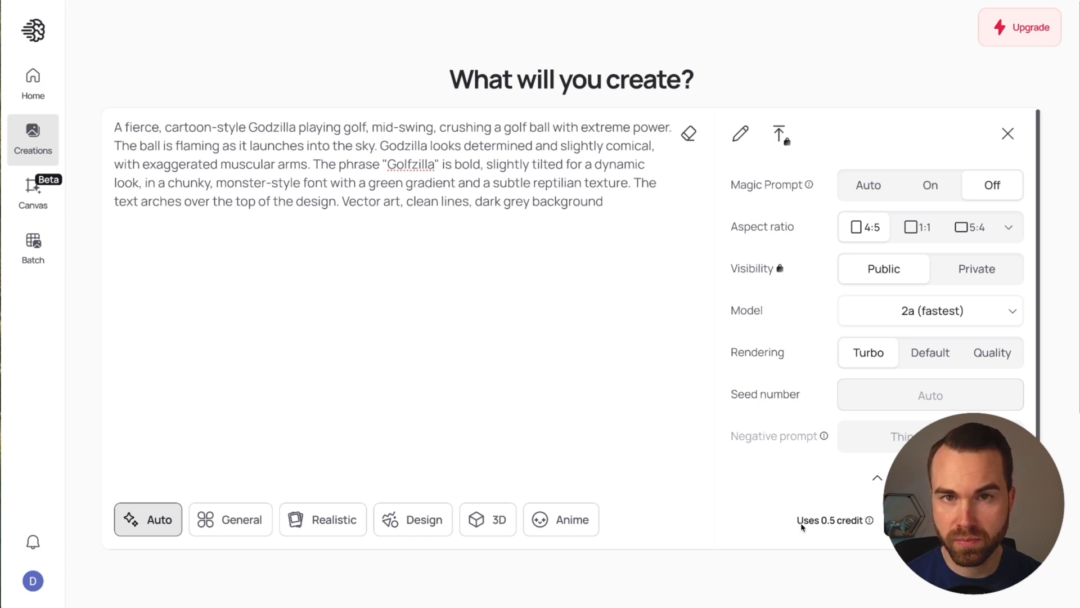
{"action": "left_click", "coordinate": [936, 359]}
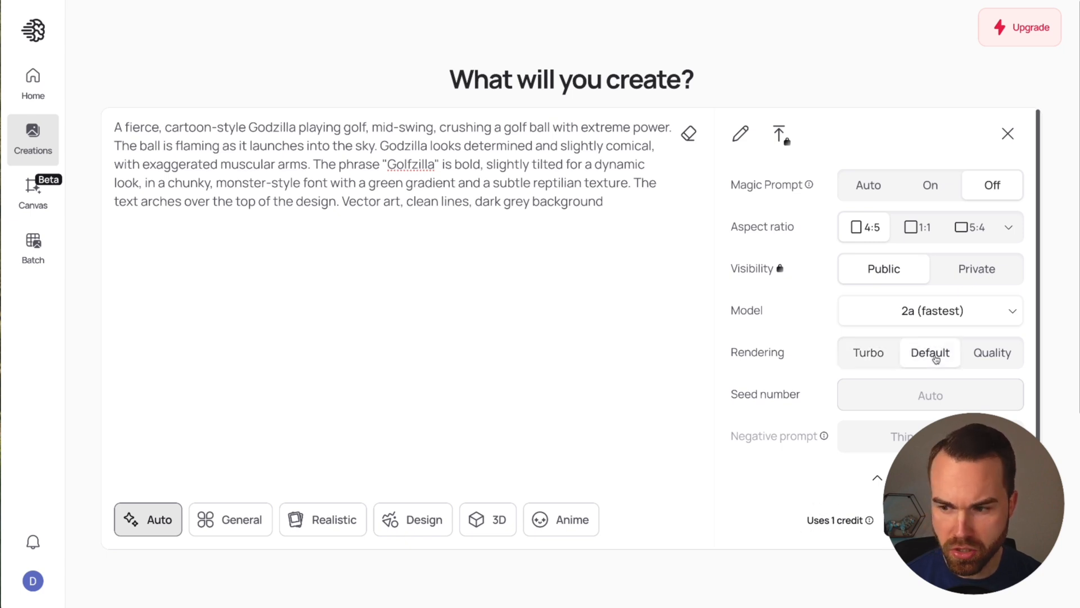
{"action": "left_click", "coordinate": [990, 358]}
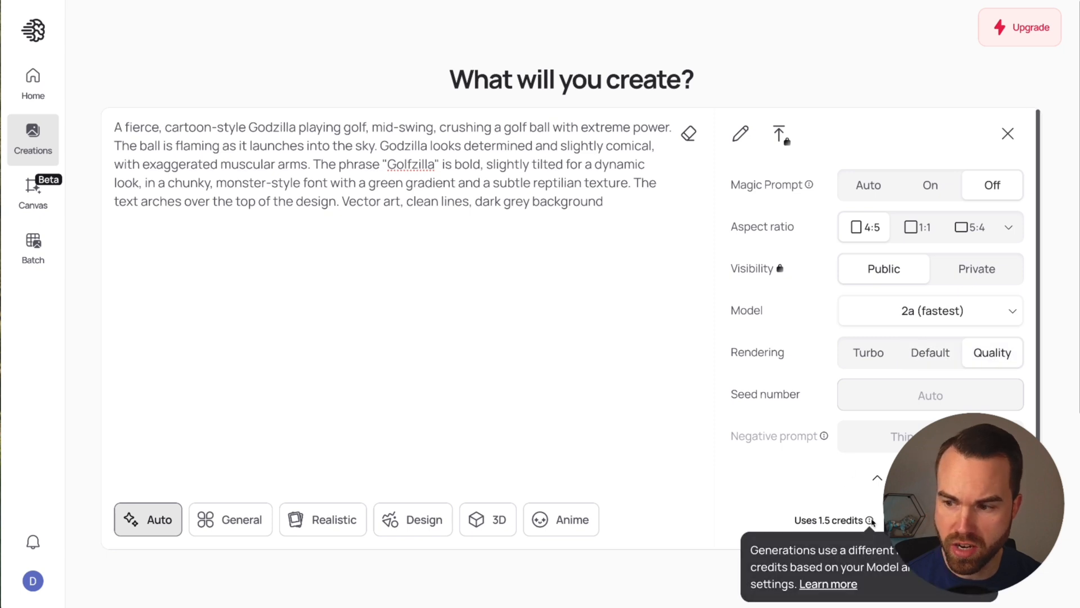
{"action": "left_click", "coordinate": [935, 361]}
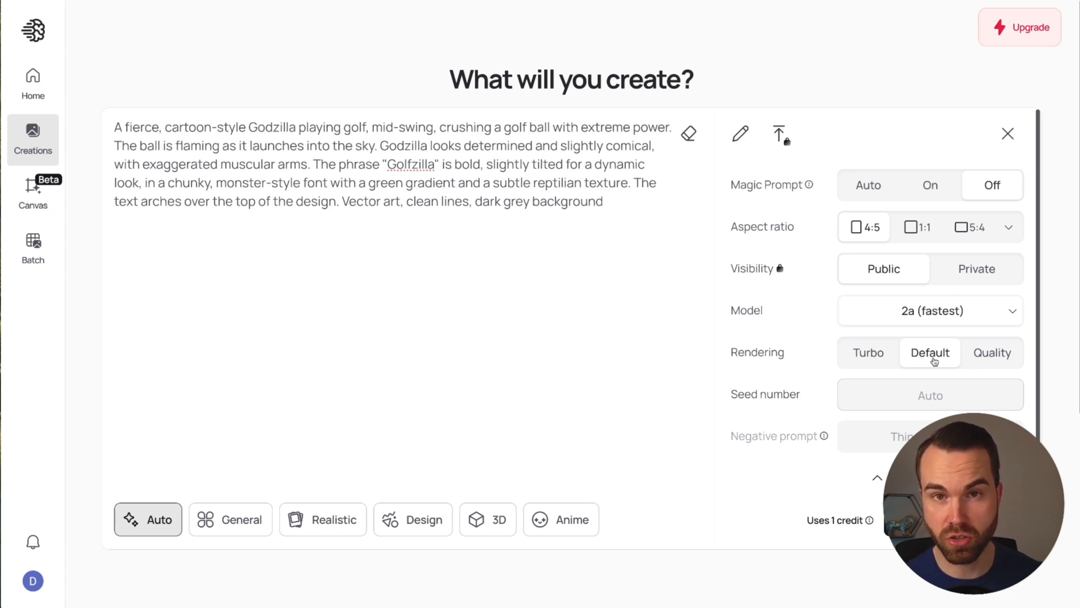
{"action": "left_click", "coordinate": [876, 359]}
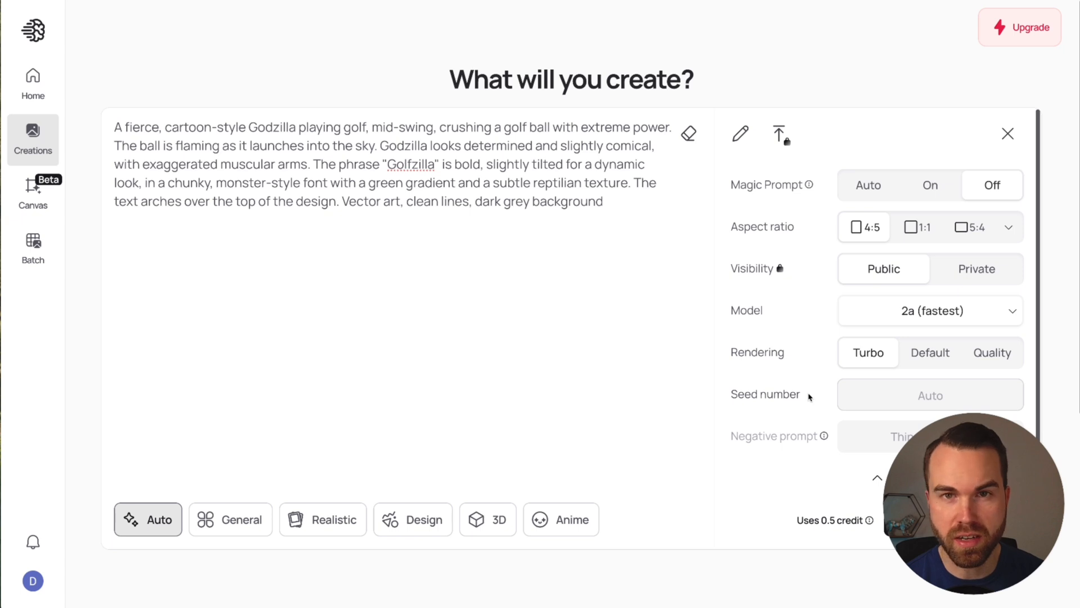
Step: Choose the Design style and generate the Golfzilla images
{"action": "left_click_drag", "start_coordinate": [825, 606], "coordinate": [825, 413]}
{"action": "scroll", "coordinate": [772, 276], "scroll_direction": "down", "scroll_amount": 3}
{"action": "mouse_move", "coordinate": [772, 277]}
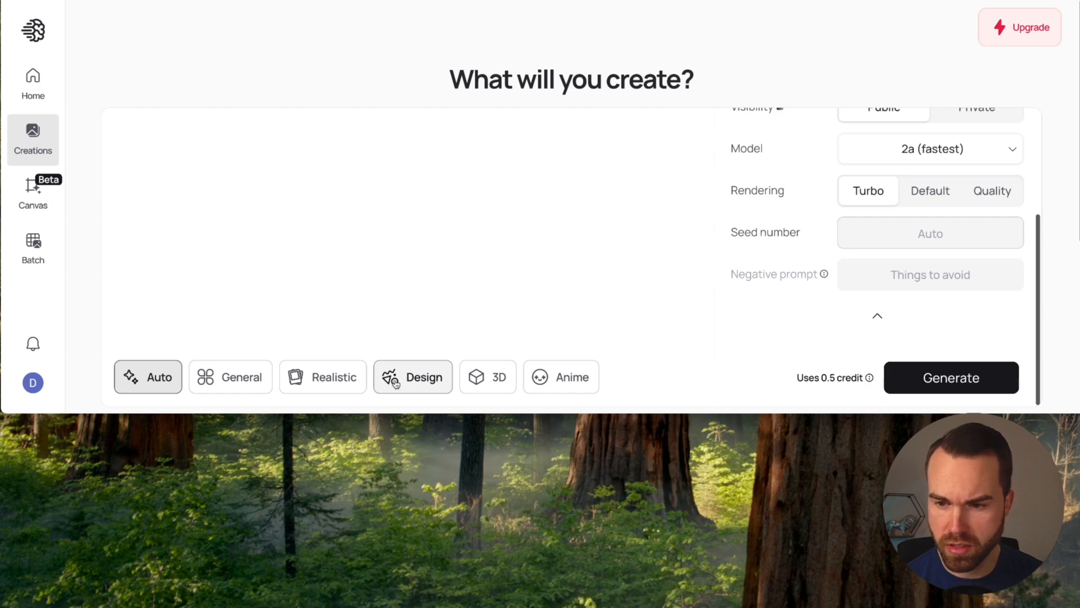
{"action": "left_click", "coordinate": [408, 381]}
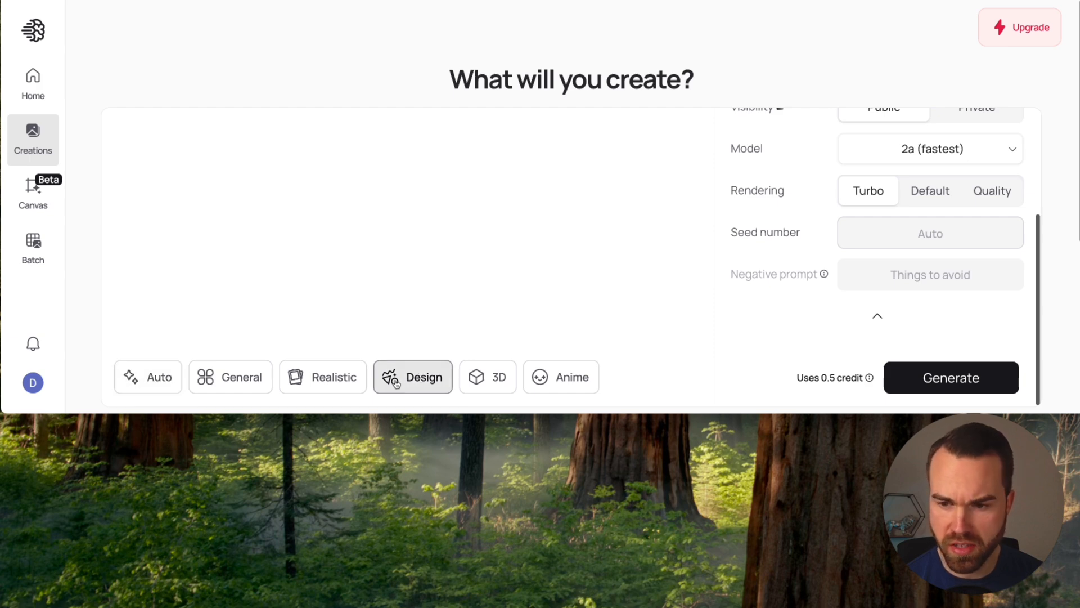
{"action": "left_click", "coordinate": [981, 377]}
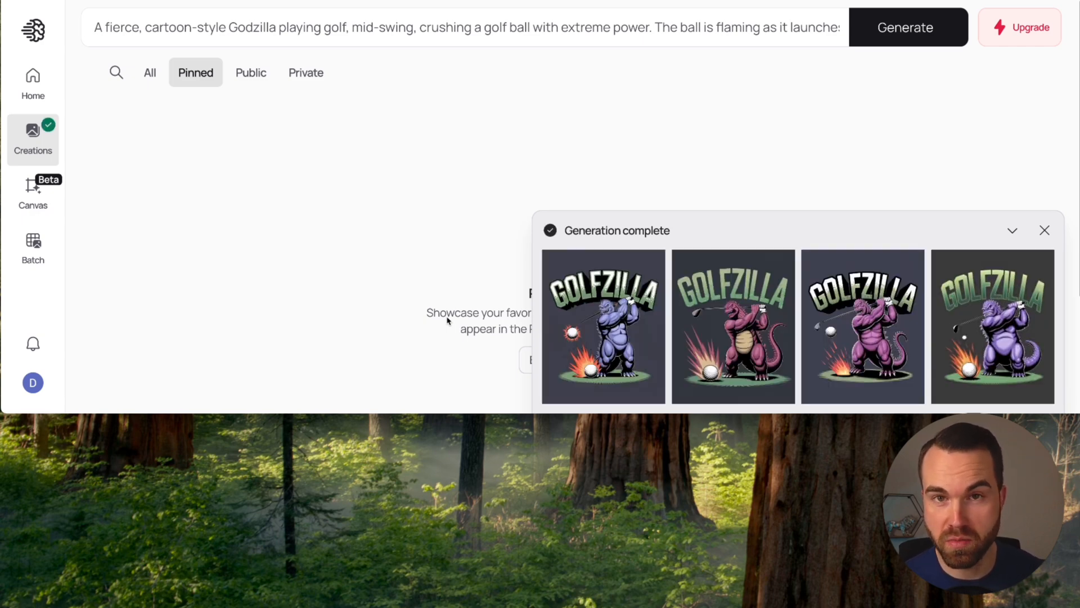
Step: Restore the browser window to full height and open the first generated Golfzilla image
{"action": "left_click_drag", "start_coordinate": [501, 412], "coordinate": [517, 607]}
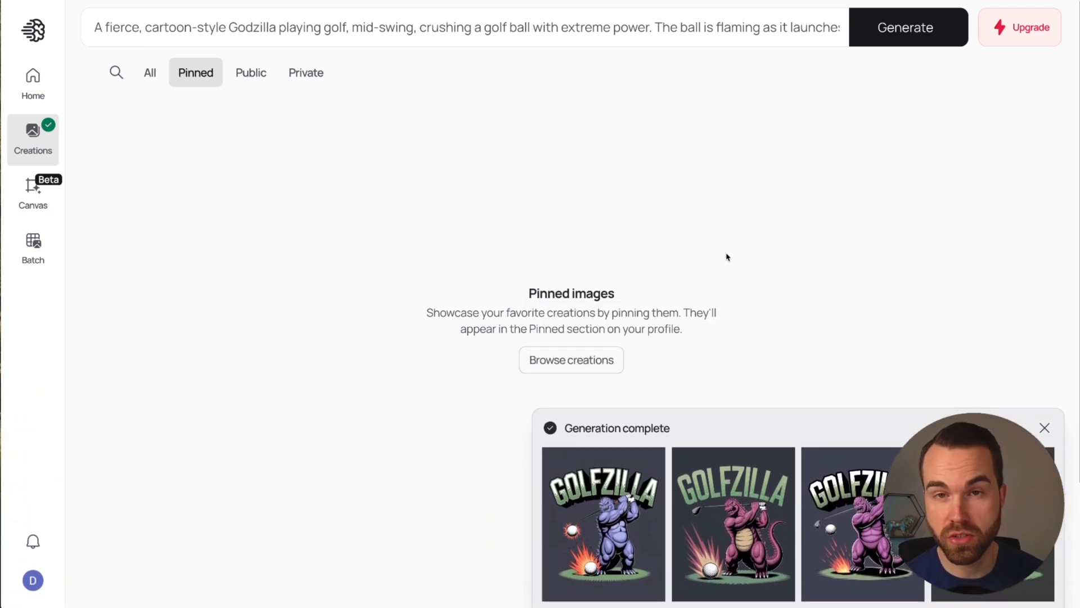
{"action": "left_click", "coordinate": [613, 506]}
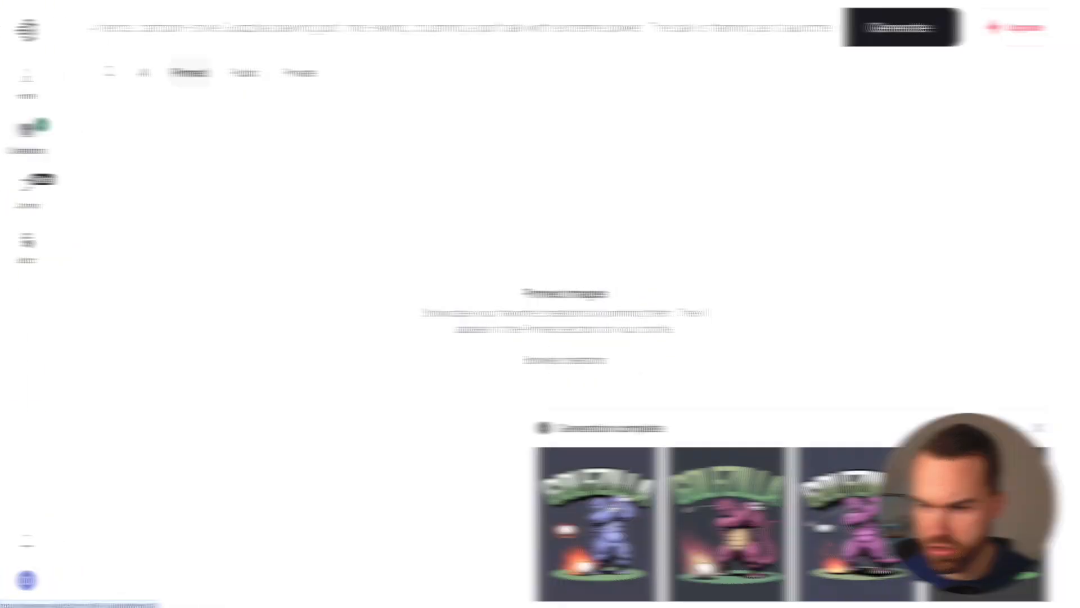
Step: Compare the first three Golfzilla variations and save the second one, with the pink Godzilla, as an image file
{"action": "left_click", "coordinate": [888, 240]}
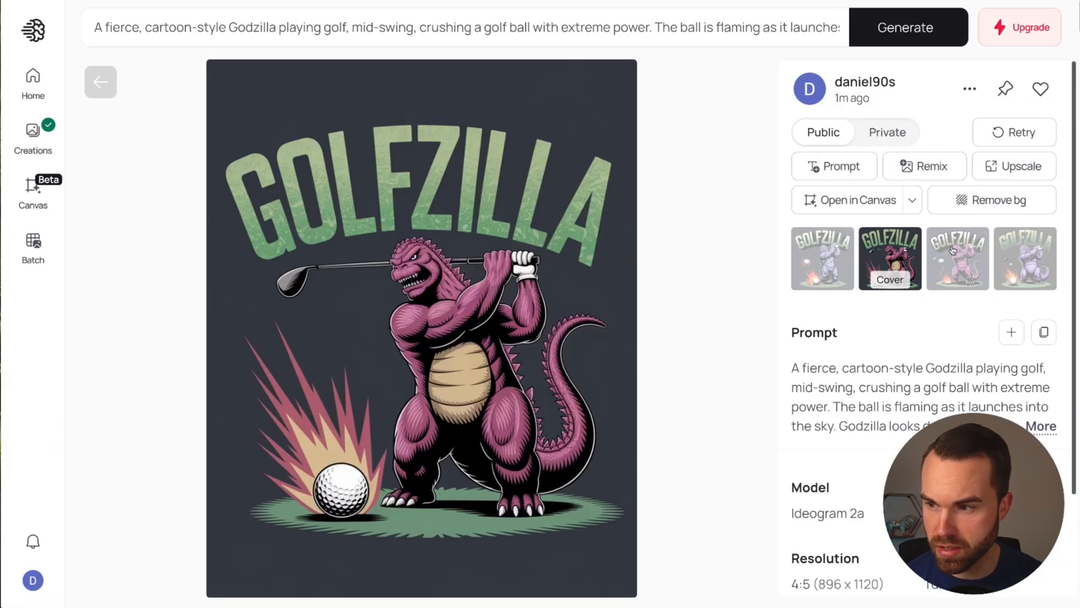
{"action": "left_click", "coordinate": [953, 250]}
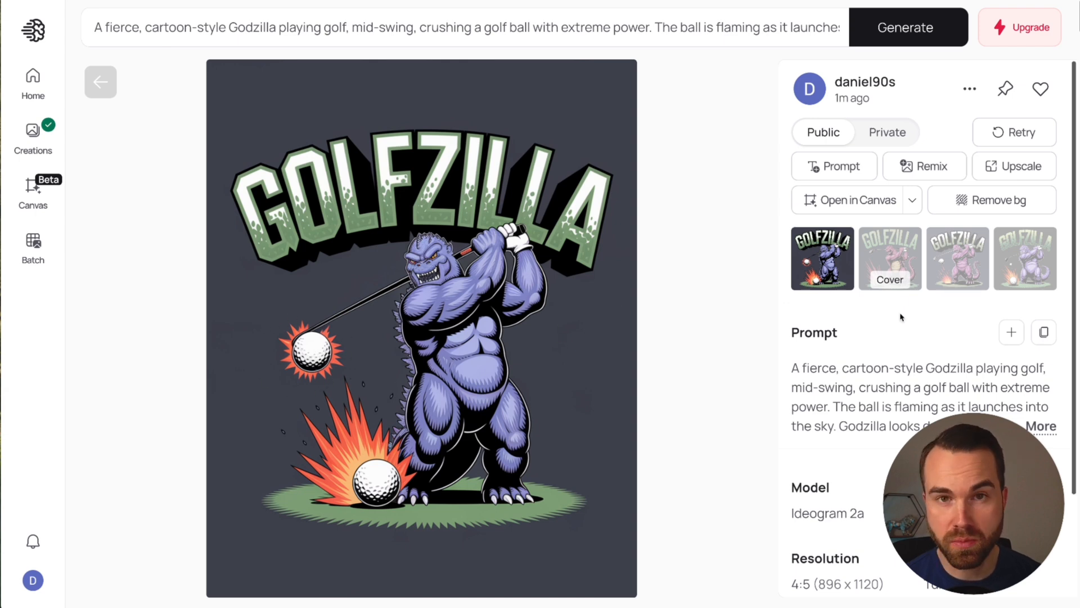
{"action": "left_click", "coordinate": [899, 254]}
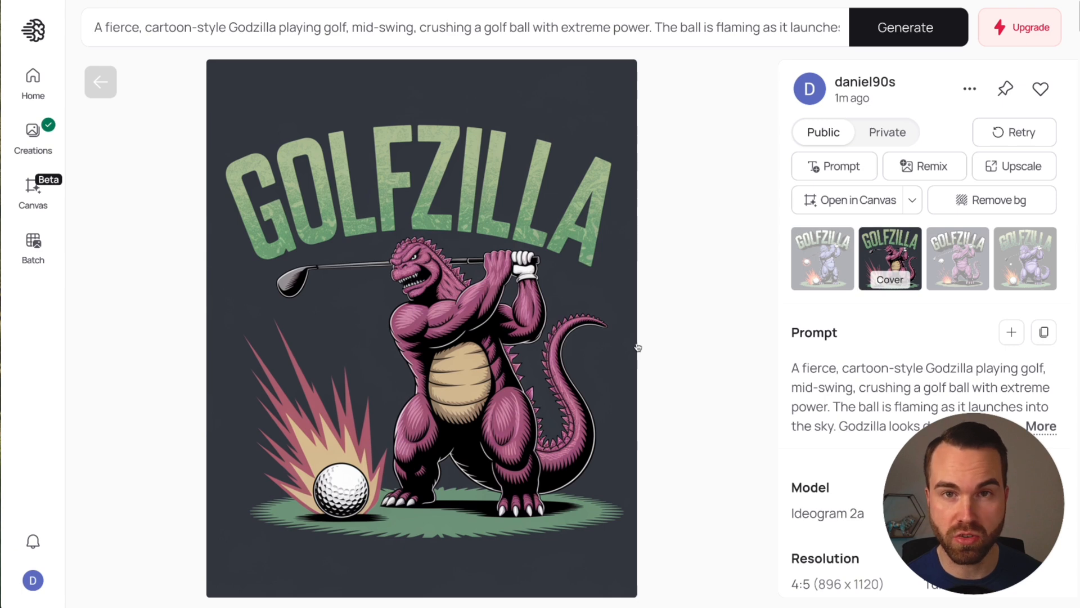
{"action": "right_click", "coordinate": [561, 248]}
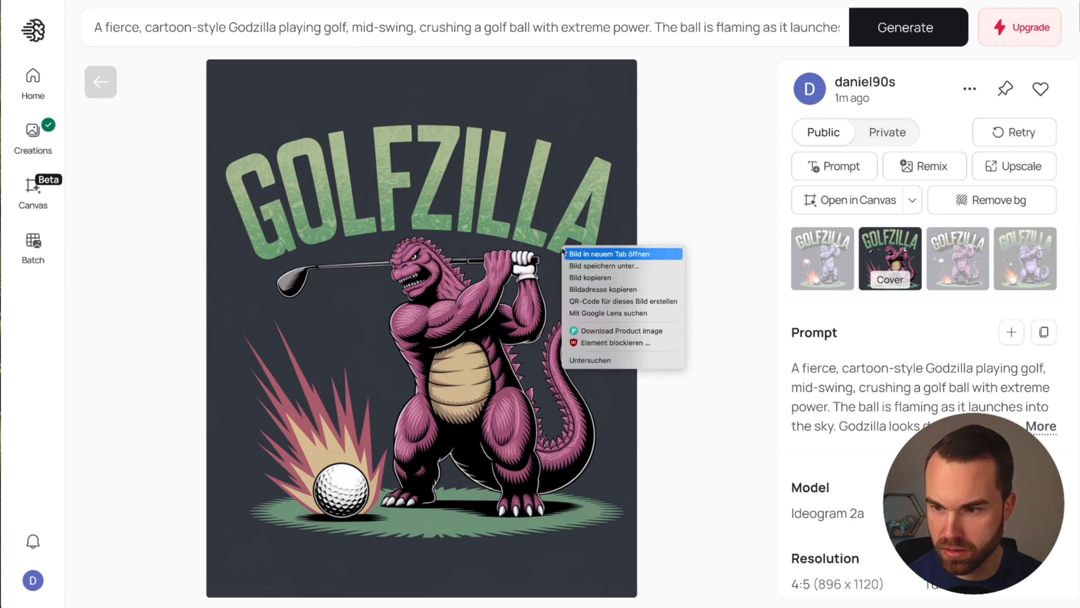
{"action": "left_click", "coordinate": [603, 268]}
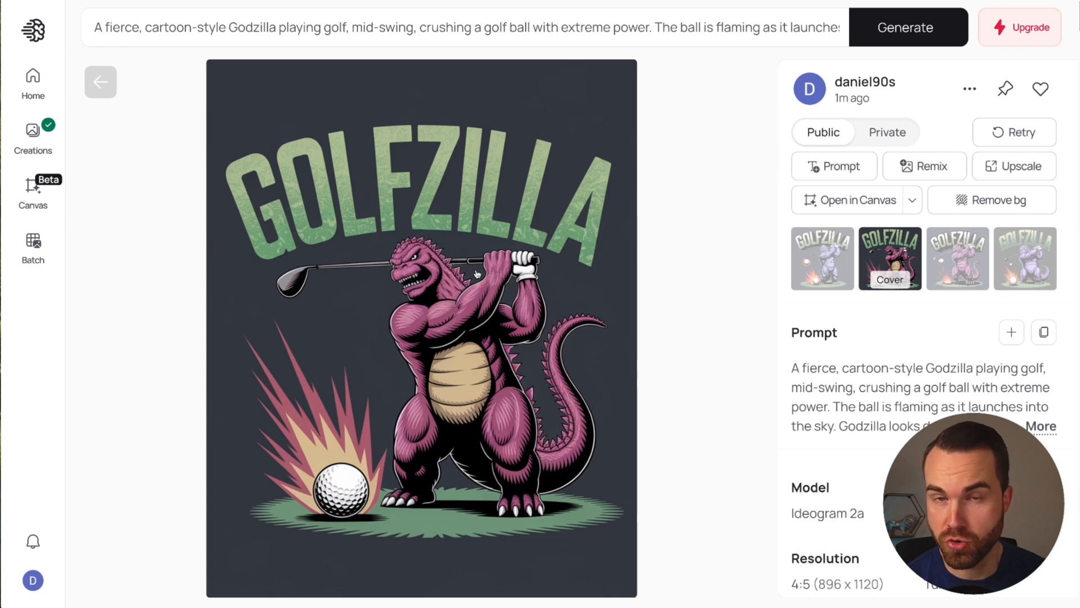
Step: View the third and fourth Golfzilla variations at full size
{"action": "left_click", "coordinate": [957, 261]}
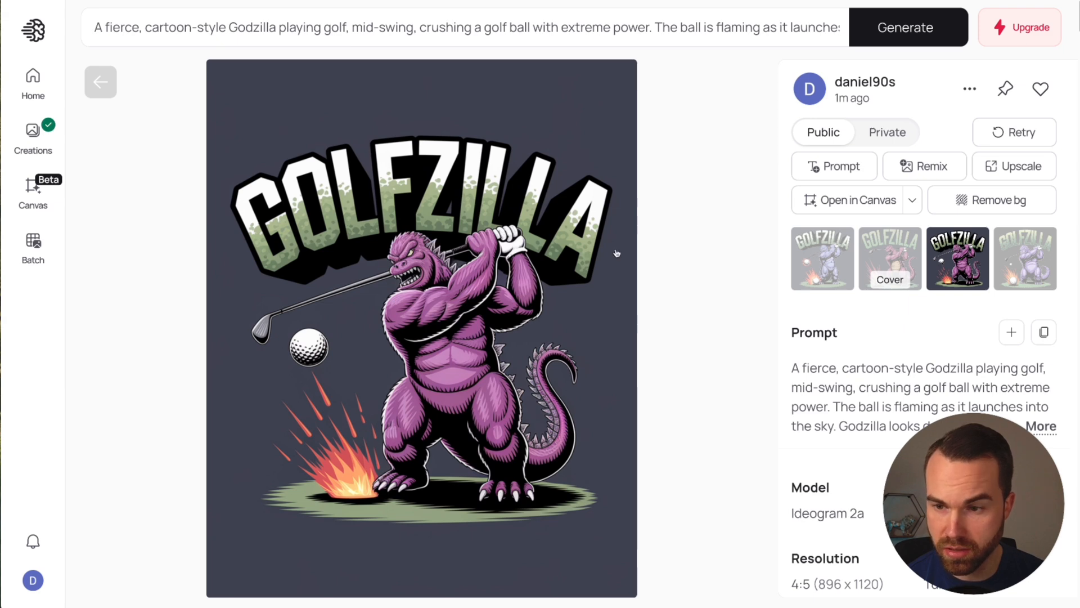
{"action": "left_click", "coordinate": [1020, 266]}
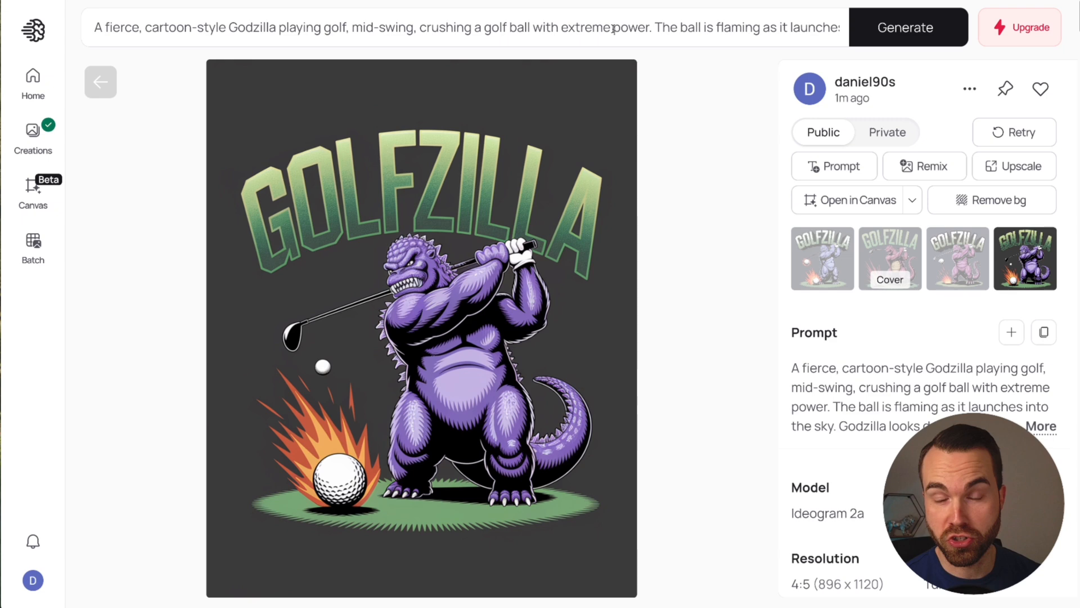
Step: Replace the prompt with the cartoon dad biting his kid's pizza, captioned "Dad Tax - Making sure it's not poison", and review that phrase
{"action": "left_click", "coordinate": [557, 26]}
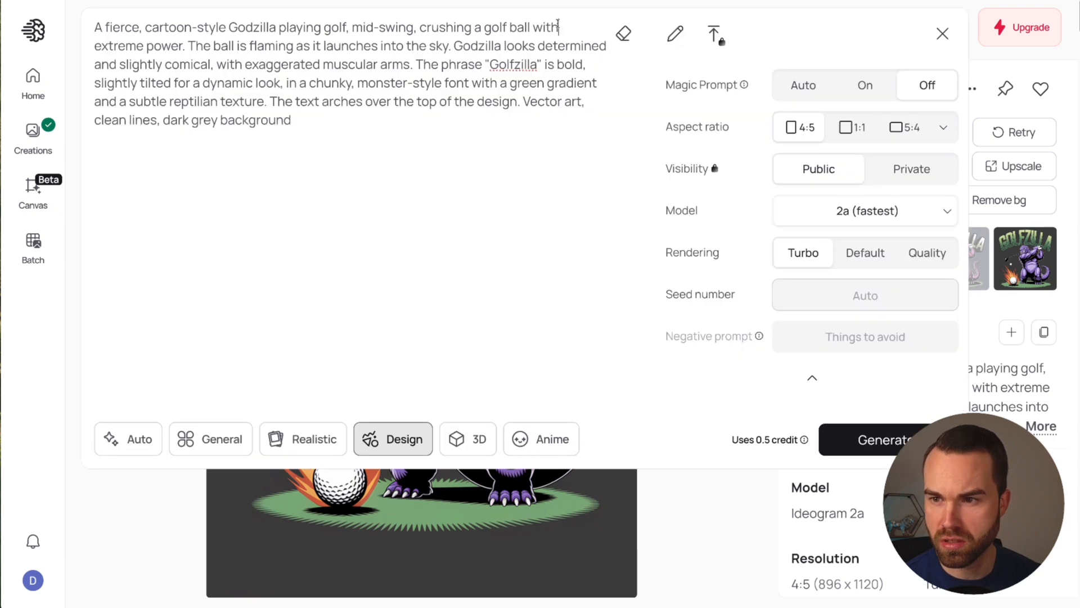
{"action": "left_click", "coordinate": [624, 33]}
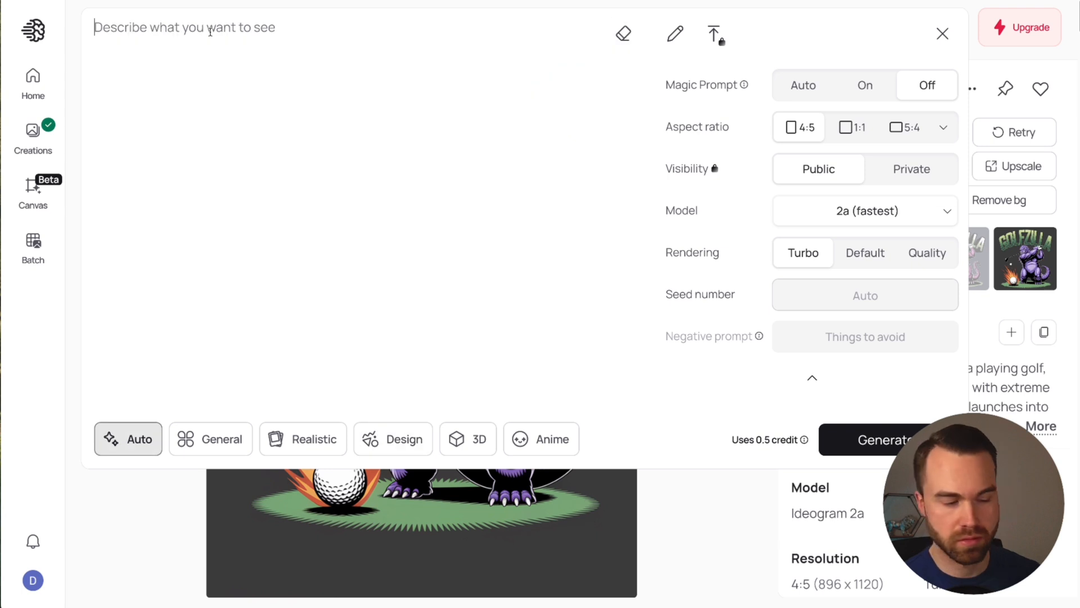
{"action": "type", "text": "A cartoon dad character holding a pizza box, but instead of handing it to his hungry kid, he's taking a huge bite out of a slice first. The kid stands next to him, looking completely shocked, with his hands up in protest. The text \"Dad Tax - Making sure it's not poison\" is in a fun, handwritten-style font, with \"Dad Tax\" in big, bold red letters above the scene and the rest of the phrase smaller below. The design is simple and clear, with exaggerated expressions to enhance the humor. Vector art, clean lines, dark grey background."}
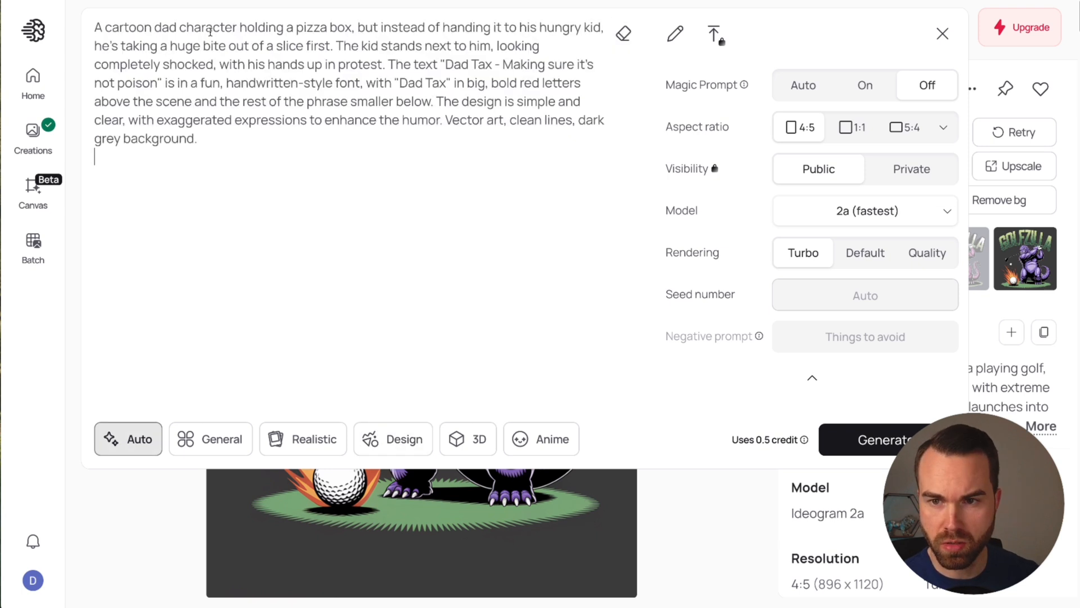
{"action": "left_click_drag", "start_coordinate": [446, 64], "coordinate": [157, 83]}
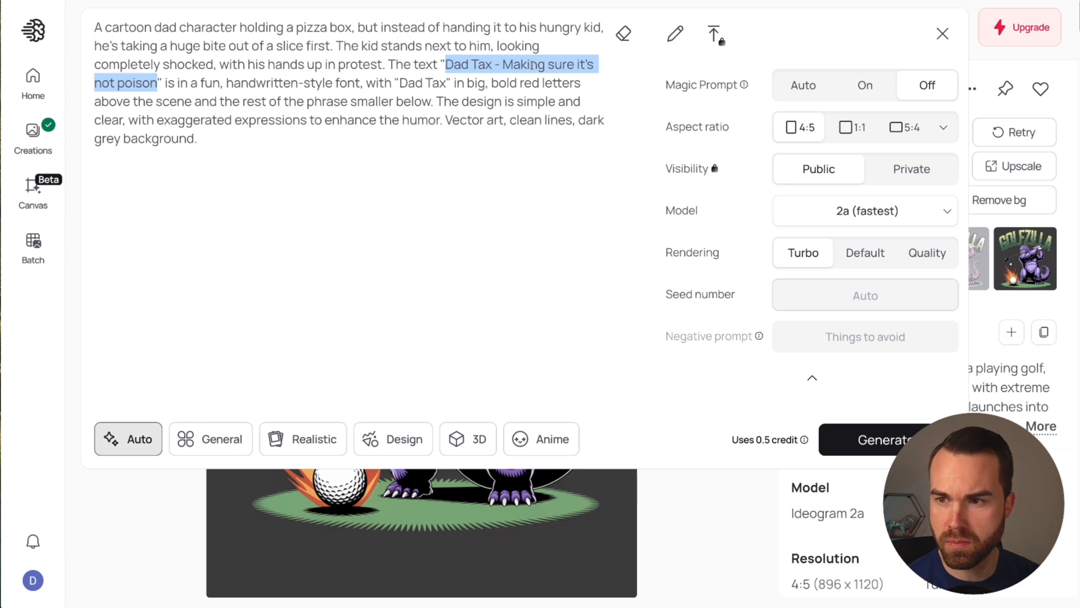
{"action": "left_click", "coordinate": [133, 45]}
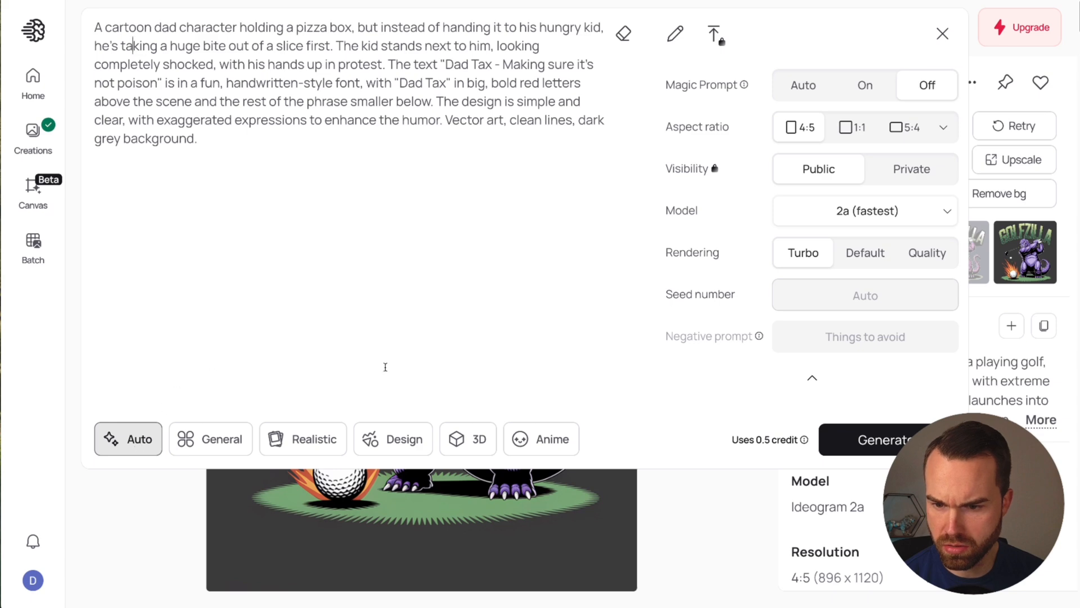
Step: Generate the Dad Tax images in the Design style and open the first result
{"action": "left_click", "coordinate": [394, 447]}
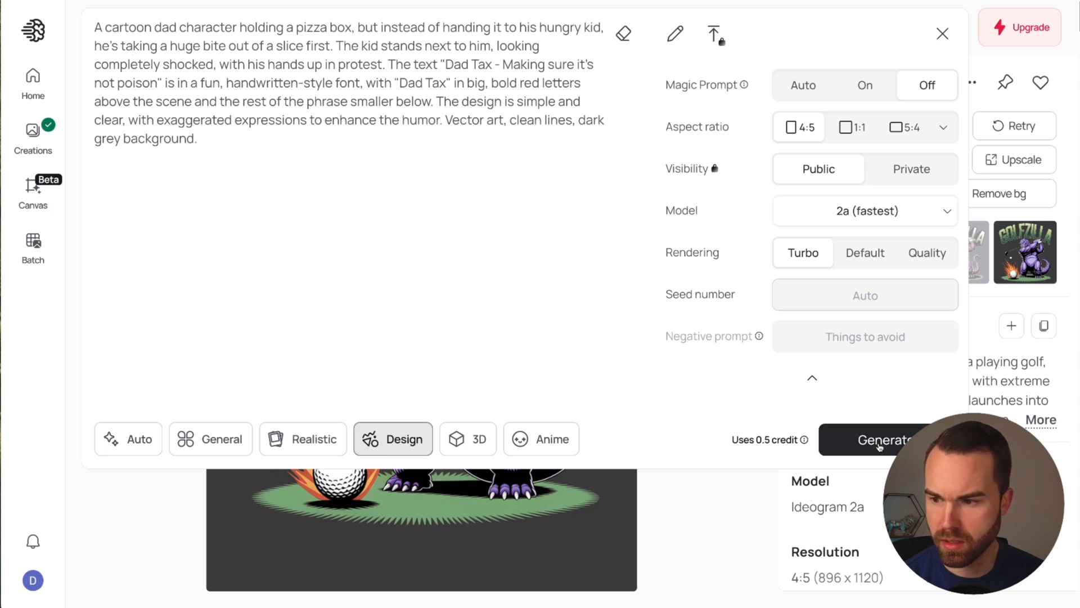
{"action": "left_click", "coordinate": [878, 442]}
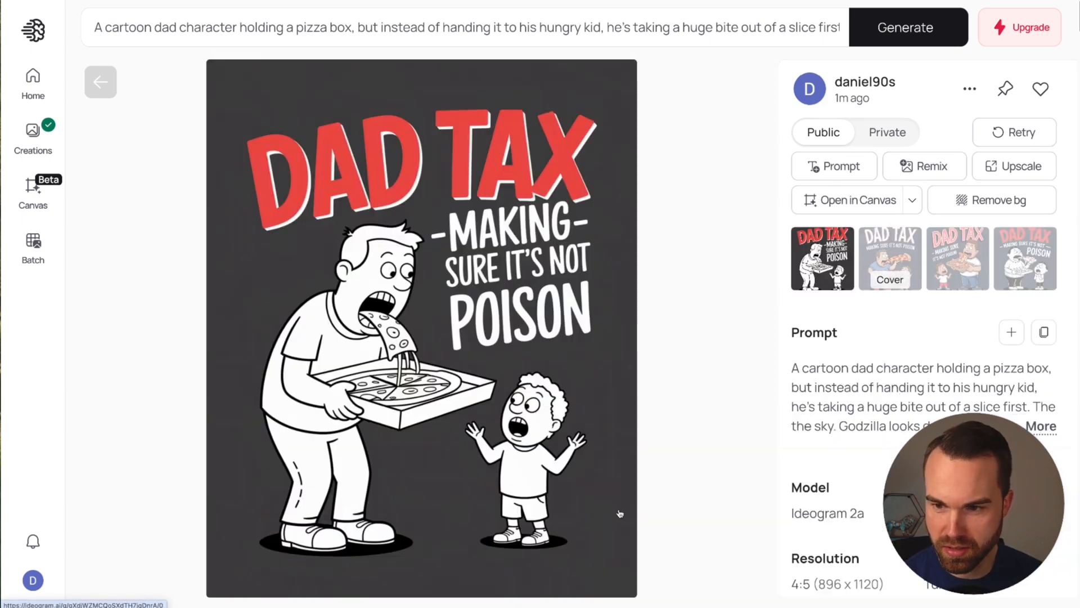
{"action": "left_click", "coordinate": [618, 509]}
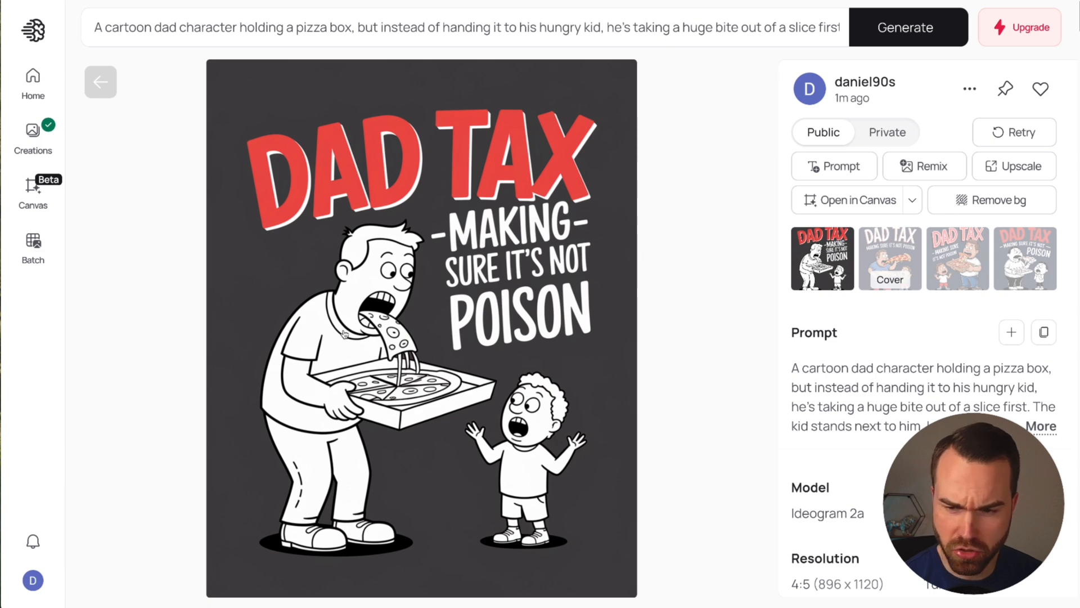
Step: Open the second Dad Tax variation, with the dad in a blue shirt, and save its image
{"action": "left_click", "coordinate": [897, 254]}
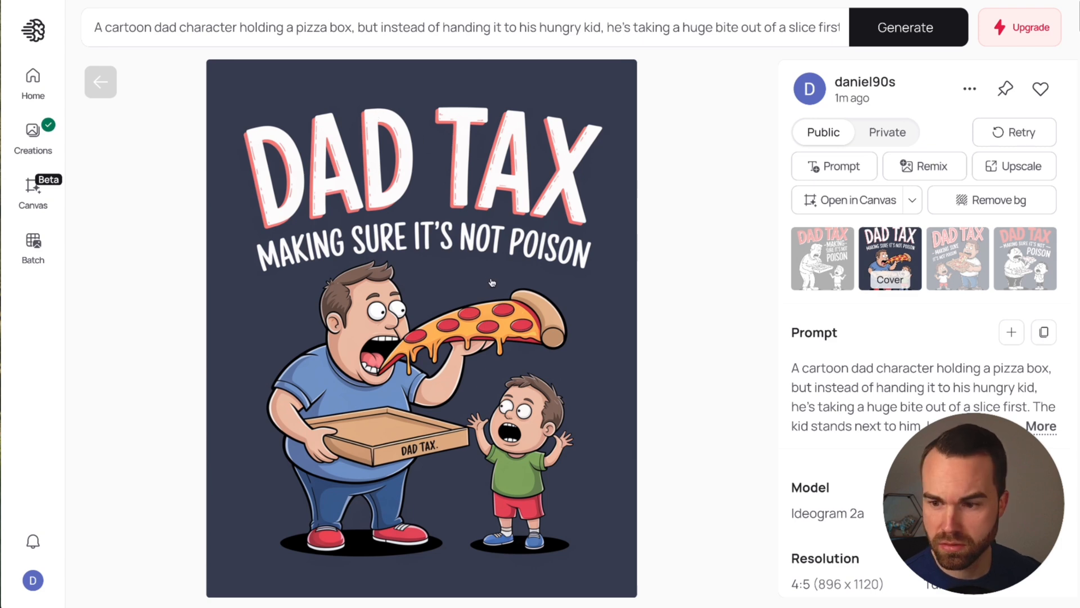
{"action": "right_click", "coordinate": [520, 271]}
{"action": "left_click", "coordinate": [532, 273]}
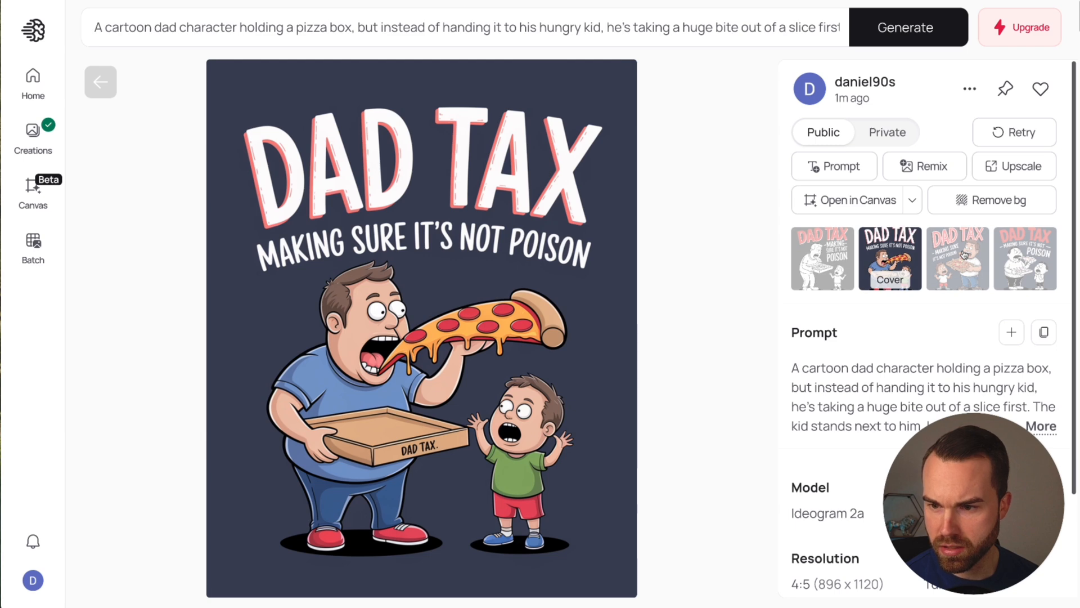
Step: View the third and fourth Dad Tax variations and return to the second one
{"action": "left_click", "coordinate": [964, 255]}
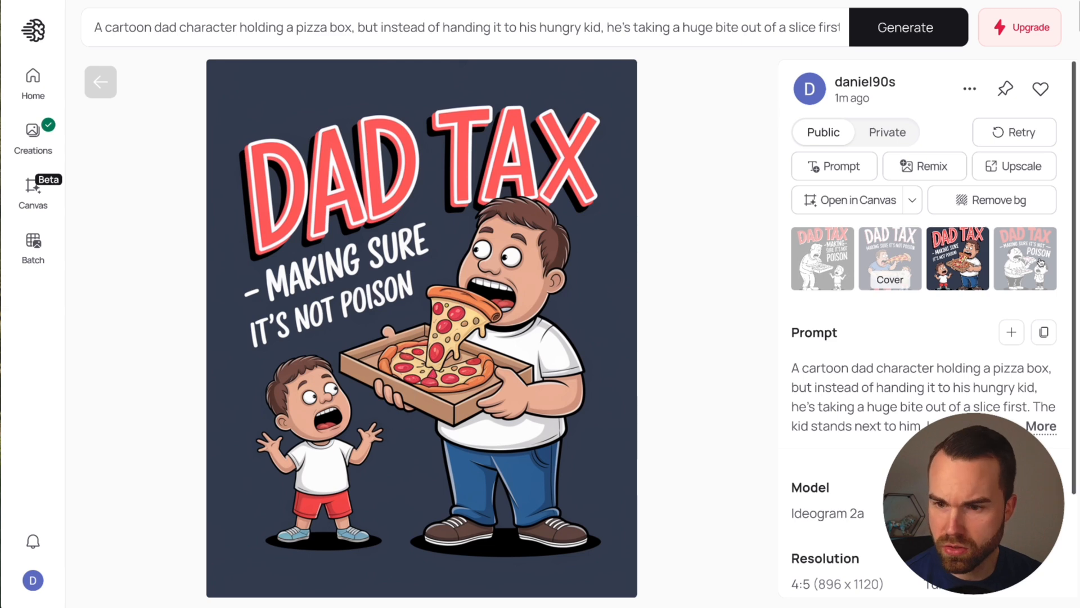
{"action": "left_click", "coordinate": [1038, 261]}
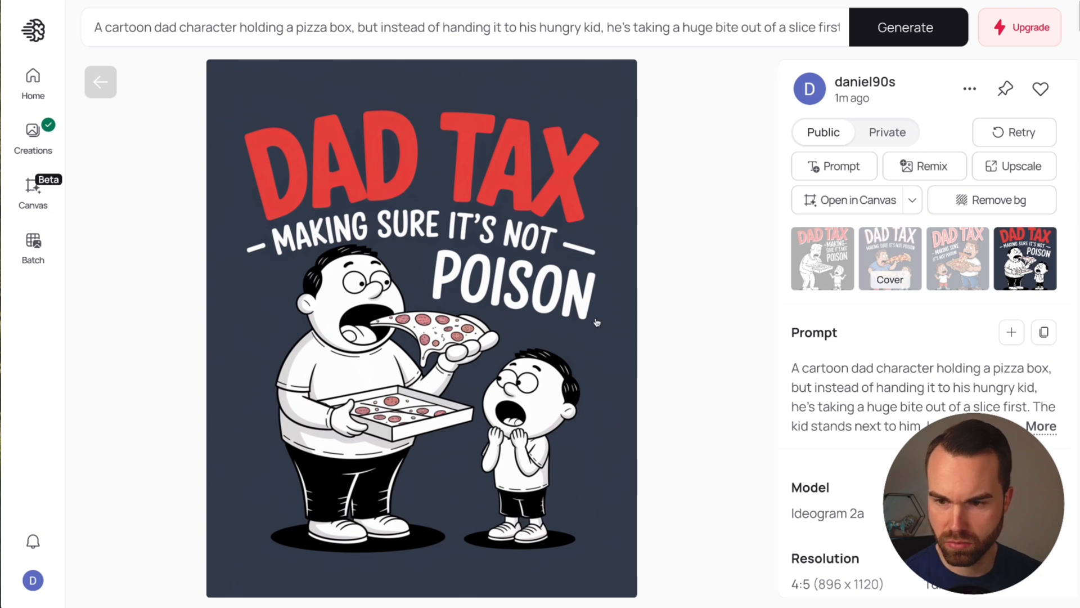
{"action": "key", "text": "Left"}
{"action": "key", "text": "Left"}
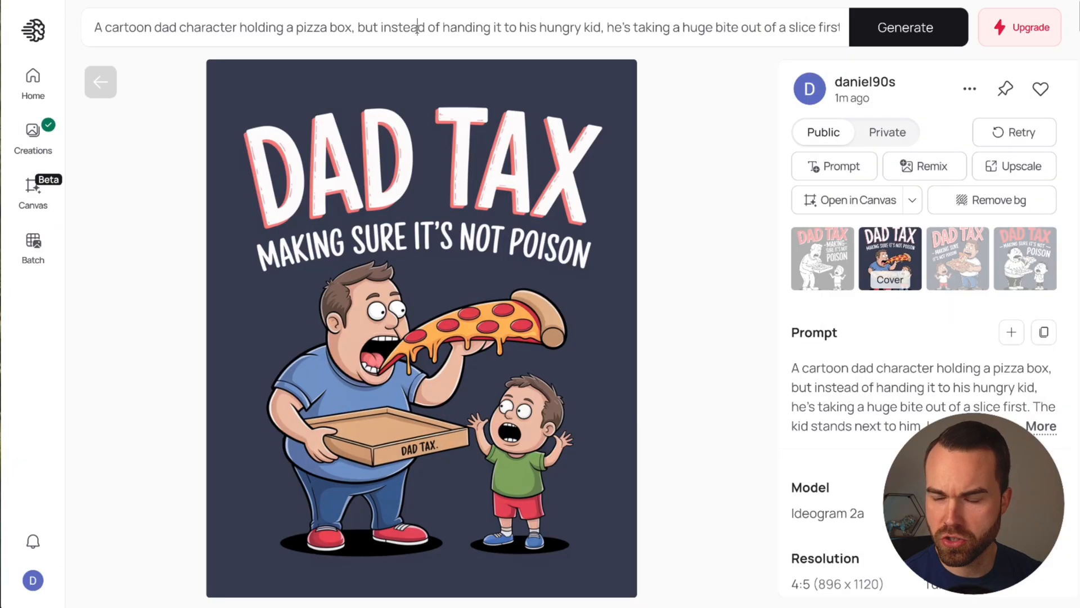
Step: Replace the prompt with the smug cartoon bowling pin design captioned "Who gives a split?" and review that phrase
{"action": "left_click", "coordinate": [418, 27]}
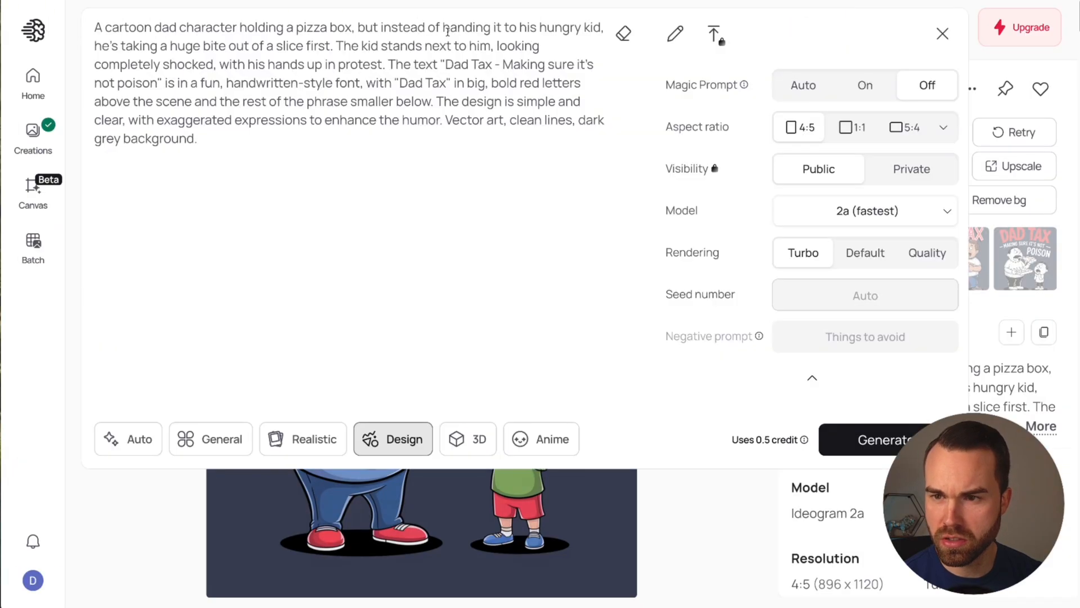
{"action": "left_click", "coordinate": [624, 35]}
{"action": "type", "text": "A fun, expressive cartoon-style bowling pin character with arms crossed, looking smug, while two other pins stand far apart, emphasizing a split. A bowling ball is in mid-roll toward the gap. The phrase \"Who gives a split?\" is displayed in a bold, retro bowling alley-style font, curving around the top of the image, in a red-and-white gradient matching classic bowling colors. Vector art, clean lines, dark grey background"}
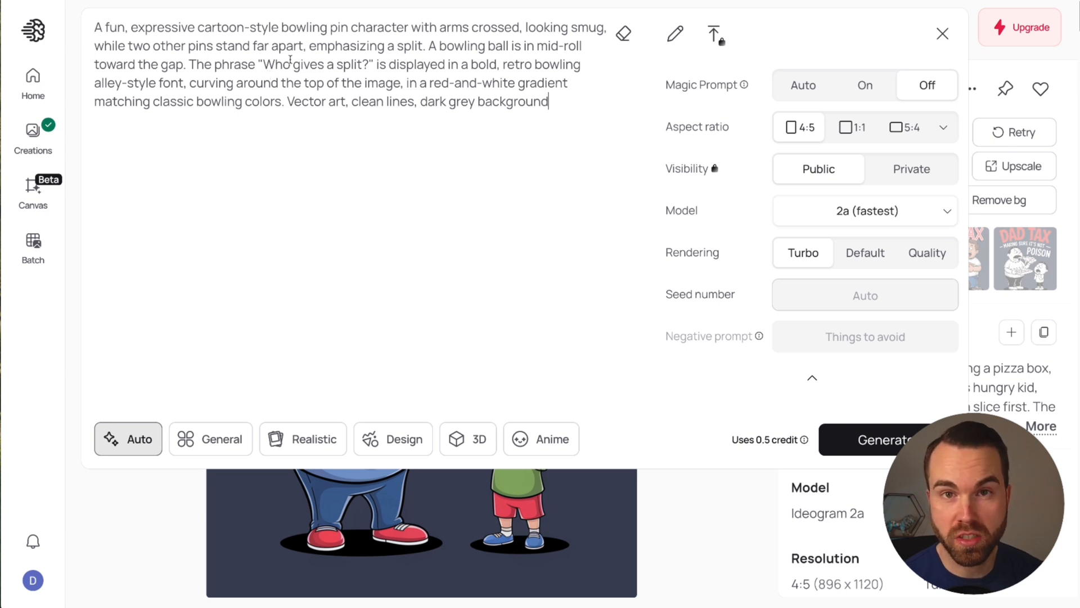
{"action": "left_click_drag", "start_coordinate": [263, 64], "coordinate": [366, 64]}
Step: Generate the bowling pin images in the Design style and open the first result
{"action": "left_click", "coordinate": [394, 439]}
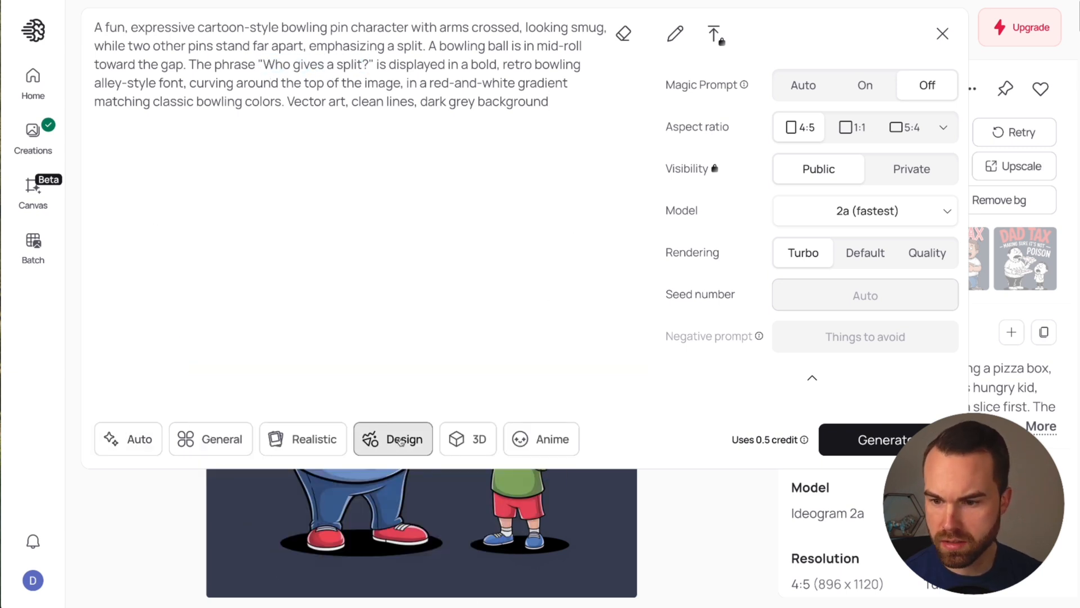
{"action": "left_click", "coordinate": [874, 443]}
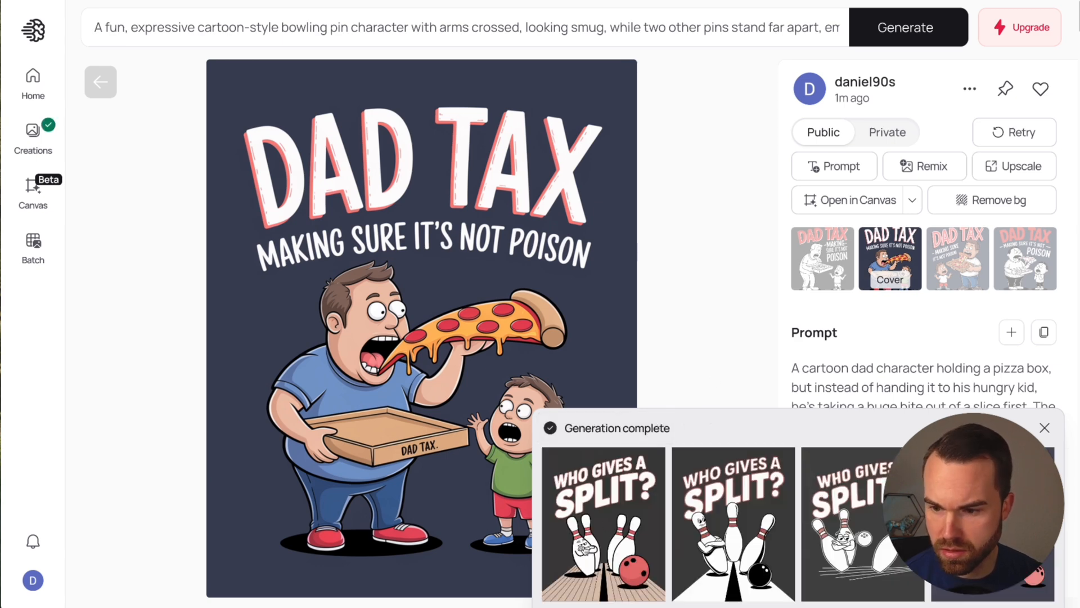
{"action": "left_click", "coordinate": [601, 525]}
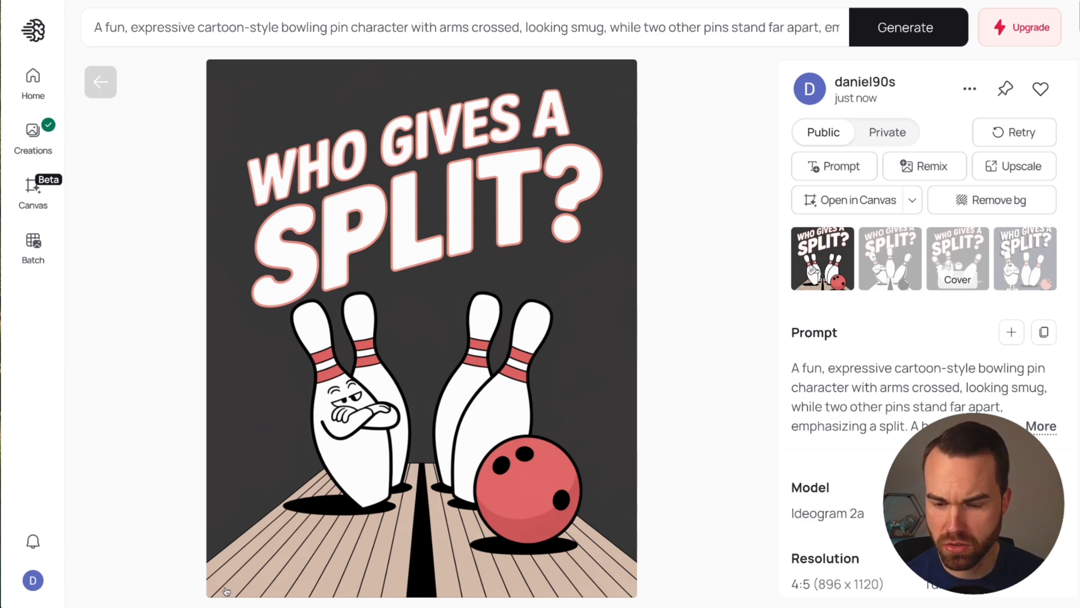
Step: View the second, third and fourth variations of the "Who gives a split?" design
{"action": "left_click", "coordinate": [898, 259]}
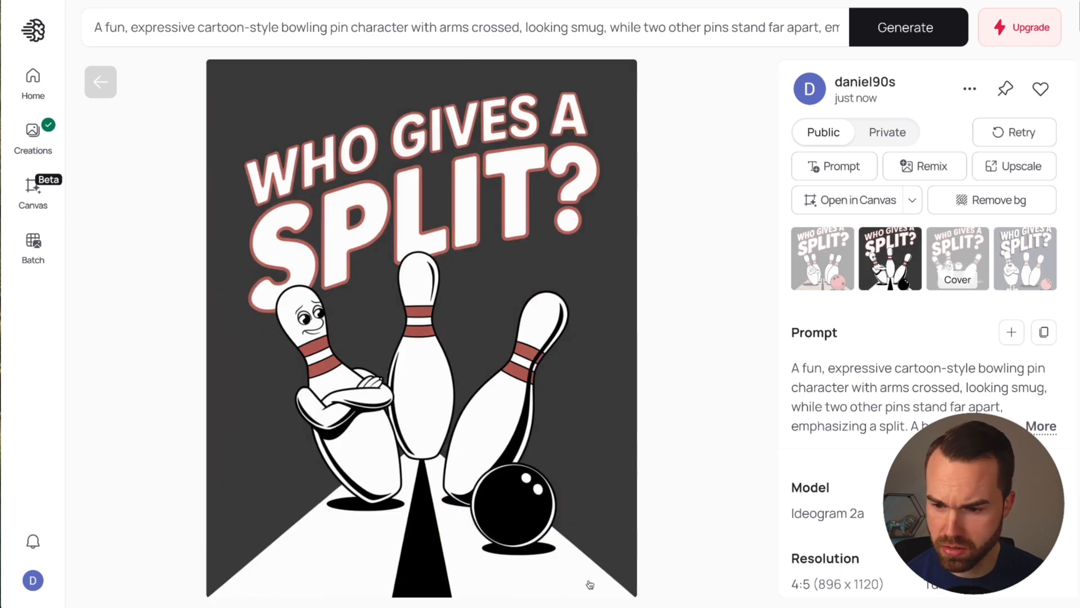
{"action": "left_click", "coordinate": [953, 241]}
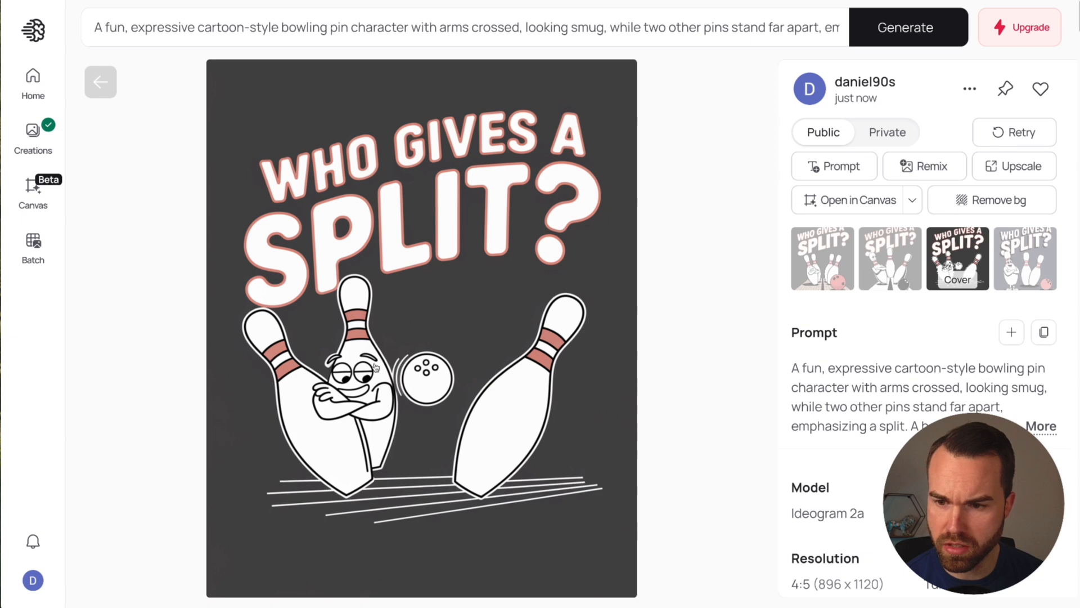
{"action": "left_click", "coordinate": [1023, 253]}
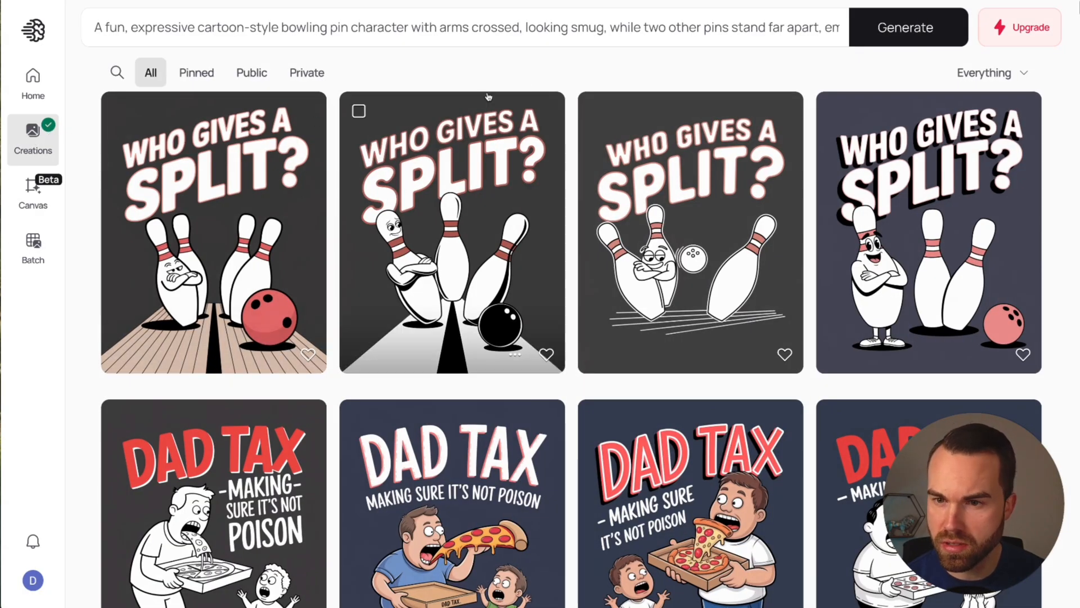
Step: Open the first Golfzilla image from the creations overview and load its prompt and settings for a retry
{"action": "scroll", "coordinate": [414, 432], "scroll_direction": "down", "scroll_amount": 7}
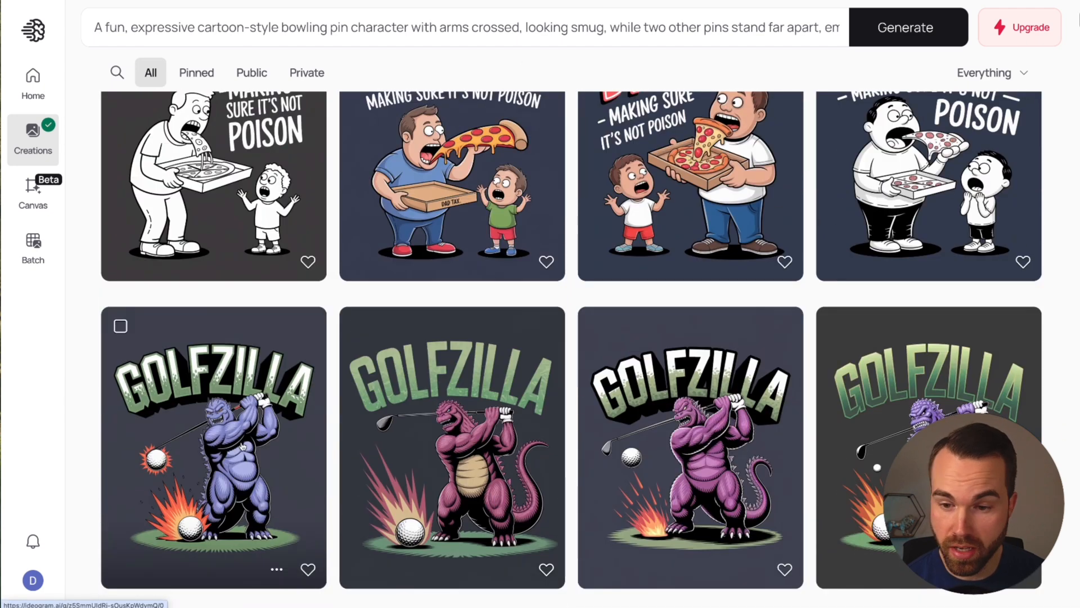
{"action": "left_click", "coordinate": [274, 448]}
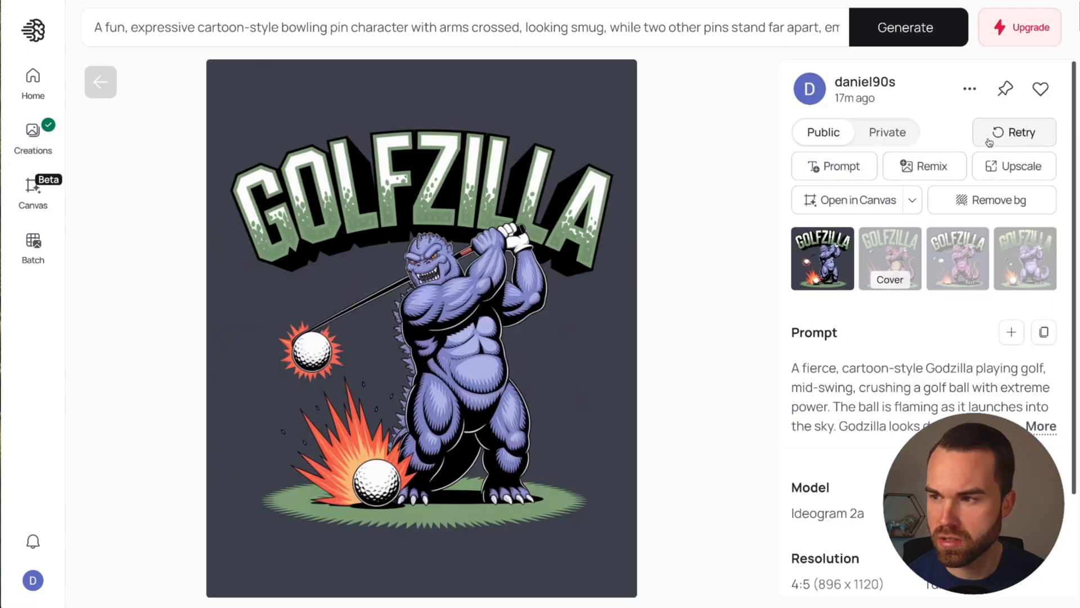
{"action": "left_click", "coordinate": [1023, 137]}
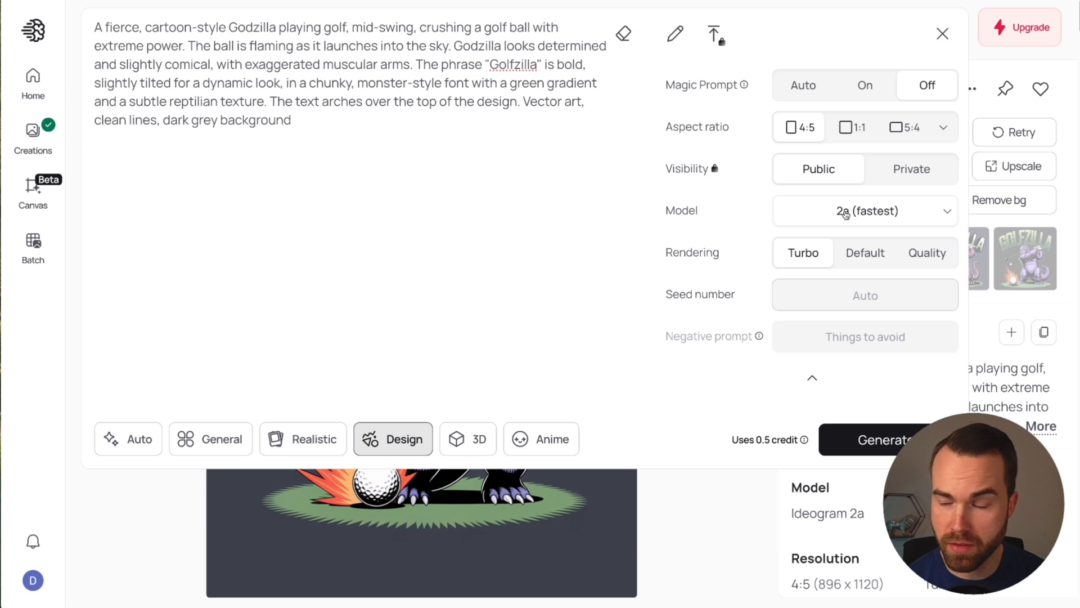
Step: Set the generation model to 2.0, regenerate the Golfzilla images and open the first new result
{"action": "left_click", "coordinate": [855, 212]}
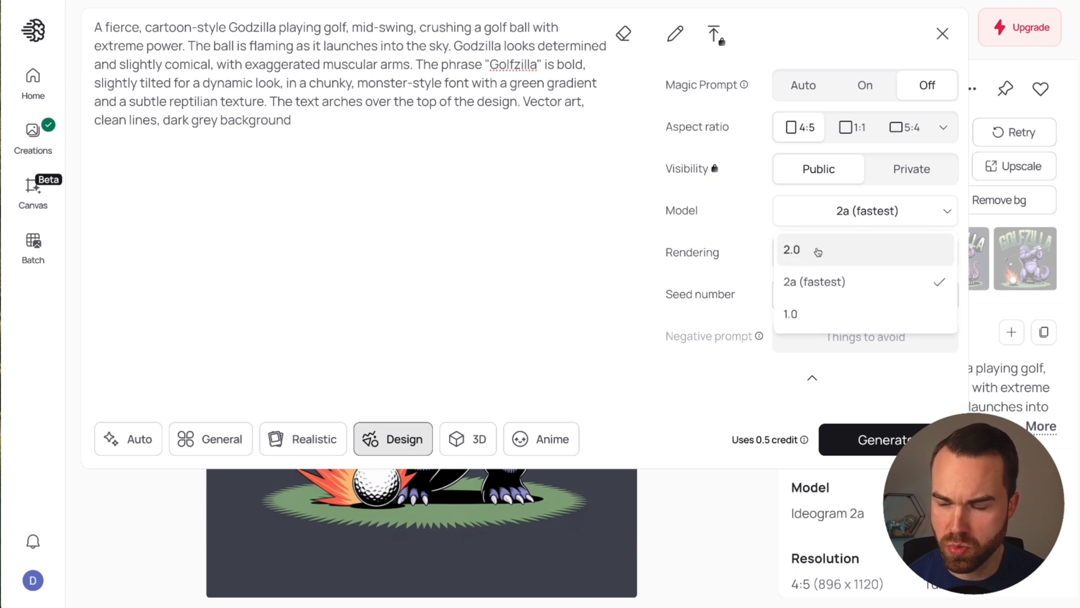
{"action": "left_click", "coordinate": [818, 252]}
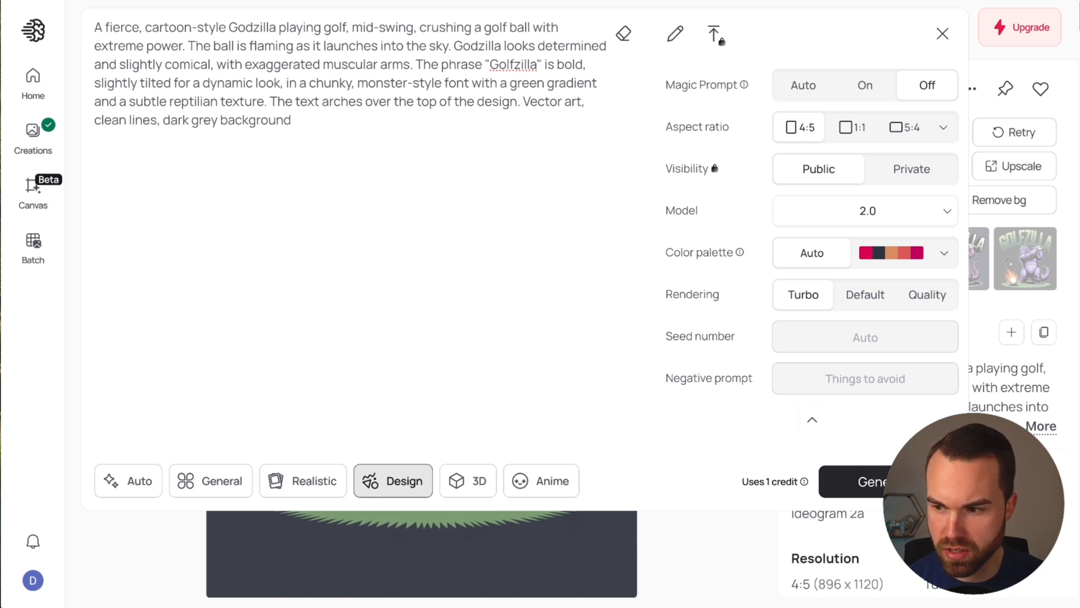
{"action": "left_click", "coordinate": [858, 481]}
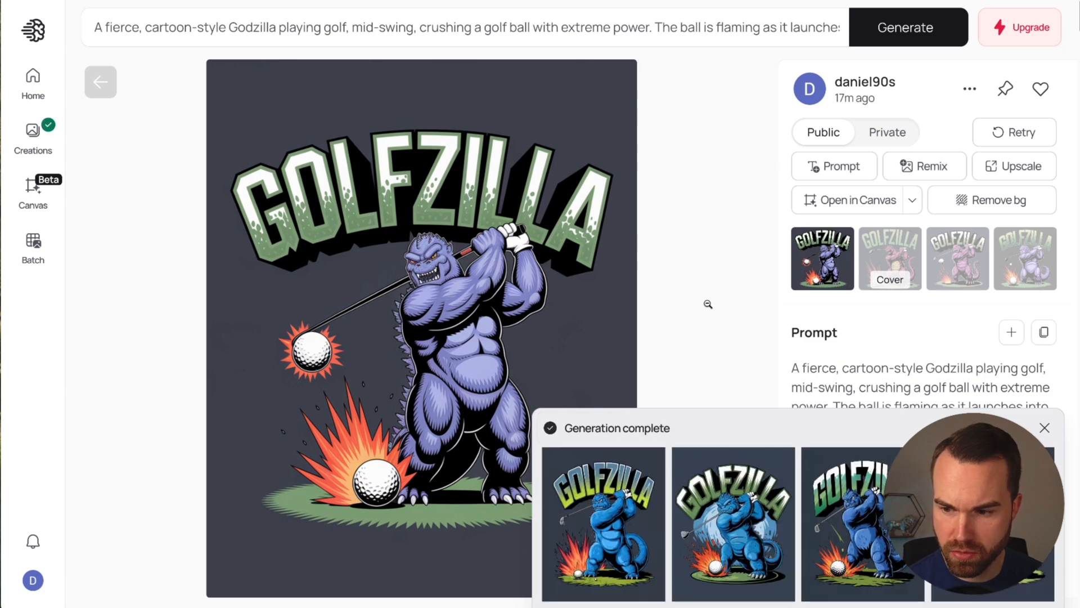
{"action": "left_click", "coordinate": [619, 500]}
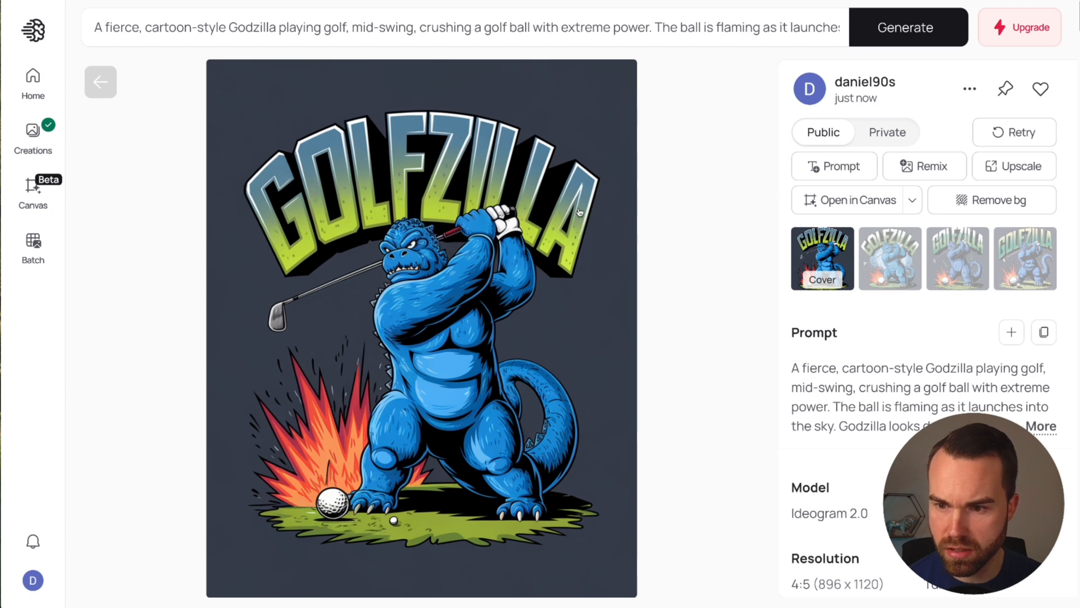
Step: Compare all four 2.0 variations of the Golfzilla design, viewing the first two again
{"action": "key", "text": "Right"}
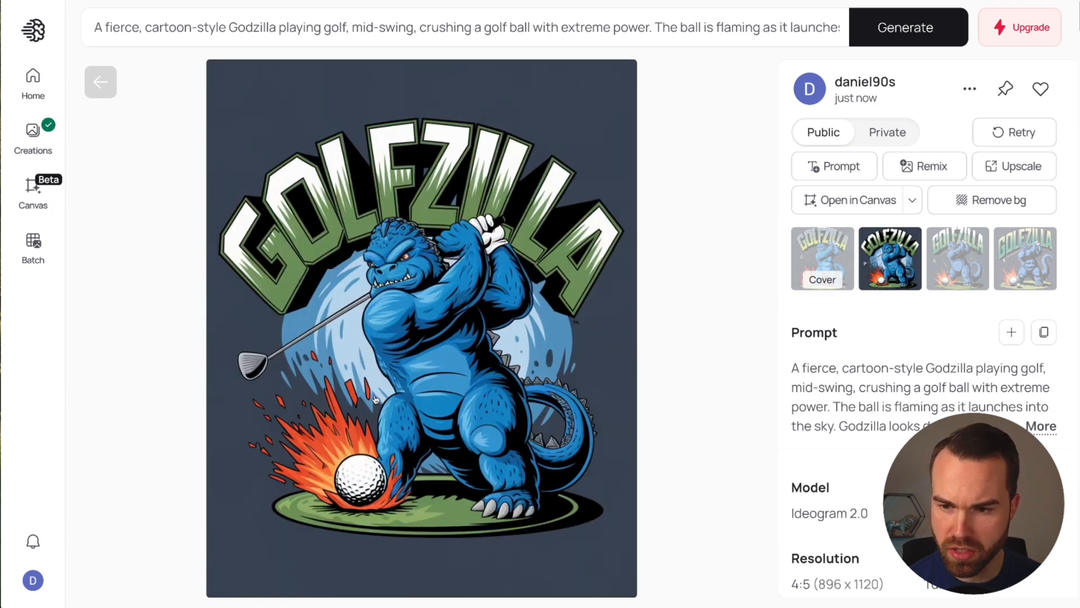
{"action": "left_click", "coordinate": [961, 258]}
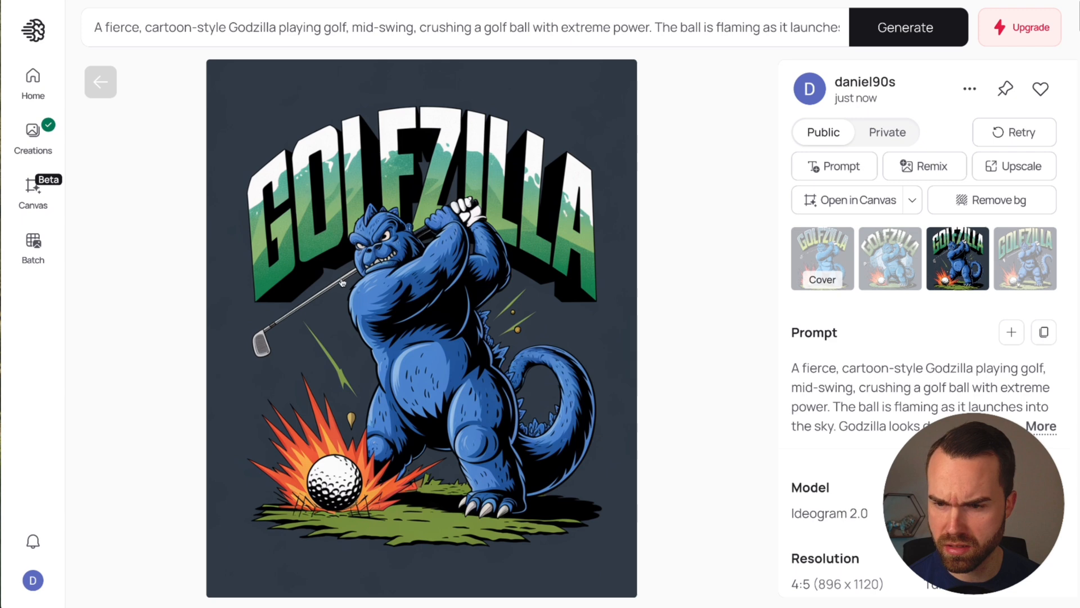
{"action": "left_click", "coordinate": [1025, 265]}
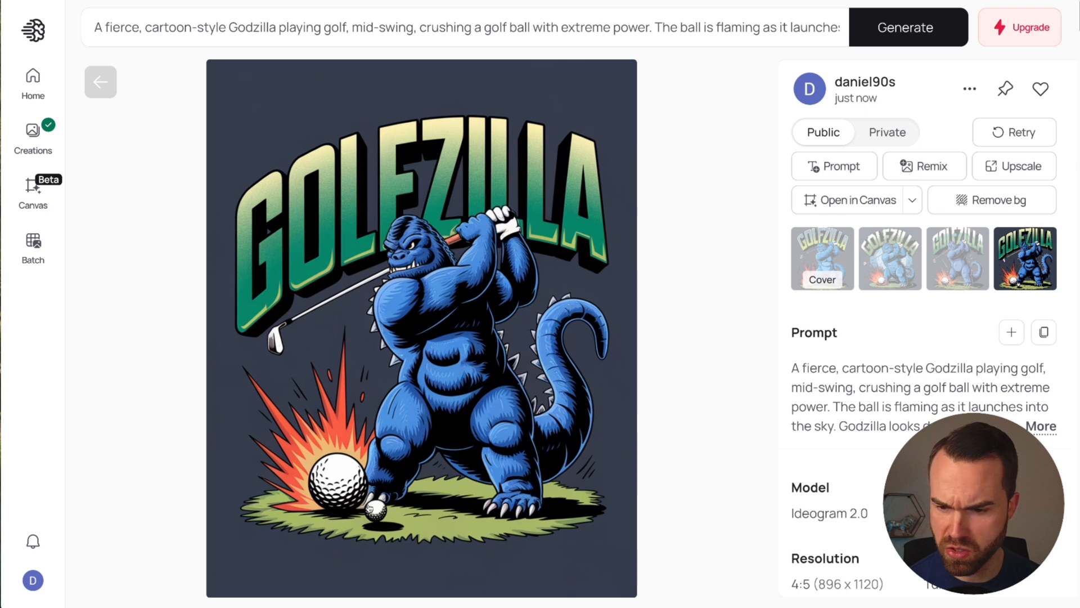
{"action": "left_click", "coordinate": [892, 252]}
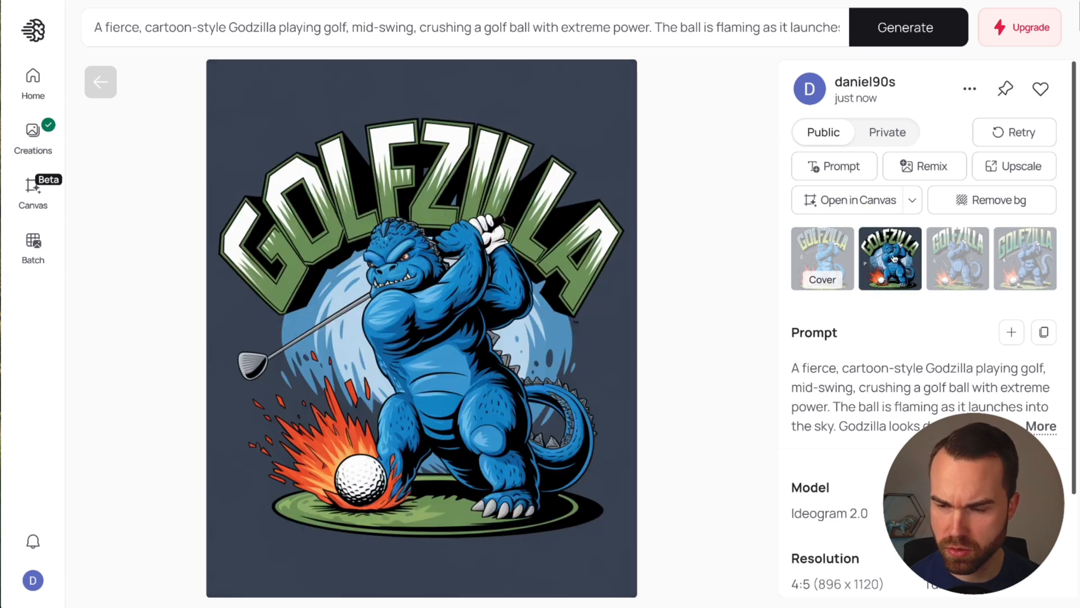
{"action": "left_click", "coordinate": [826, 251]}
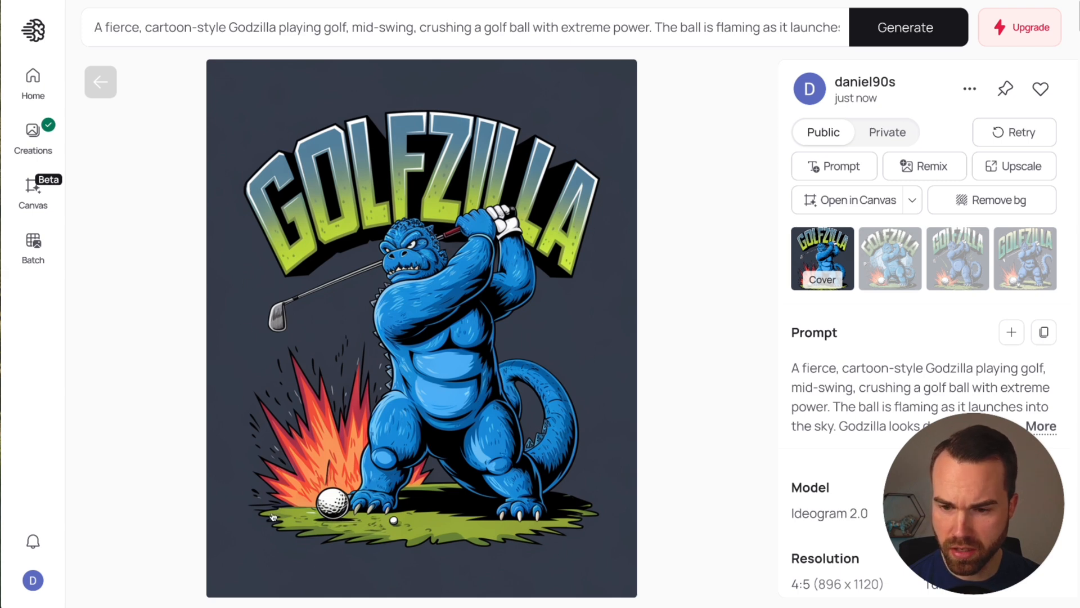
{"action": "left_click", "coordinate": [888, 262]}
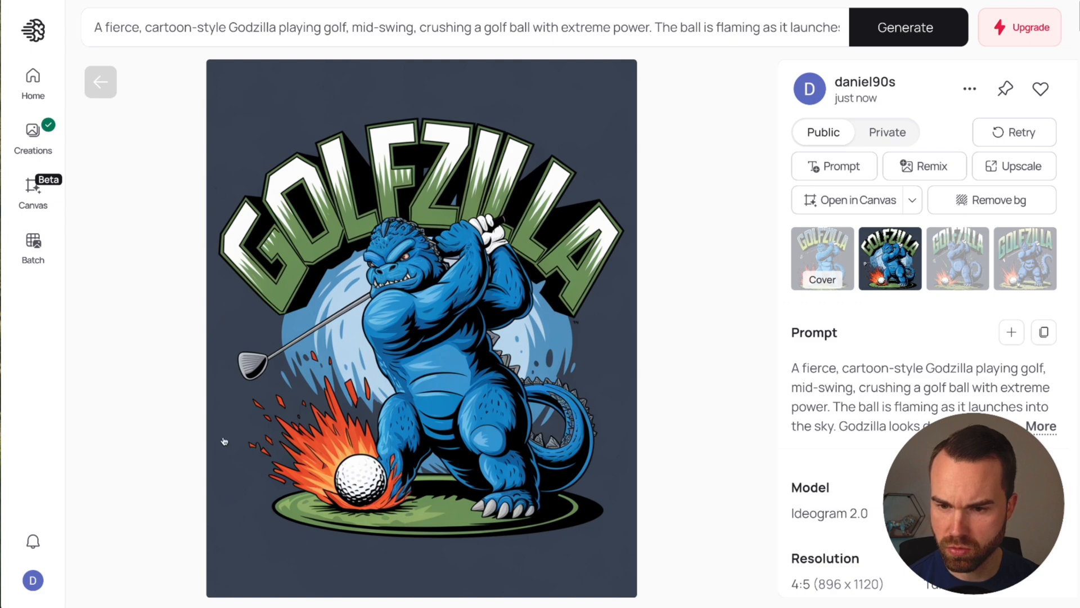
{"action": "left_click", "coordinate": [819, 245]}
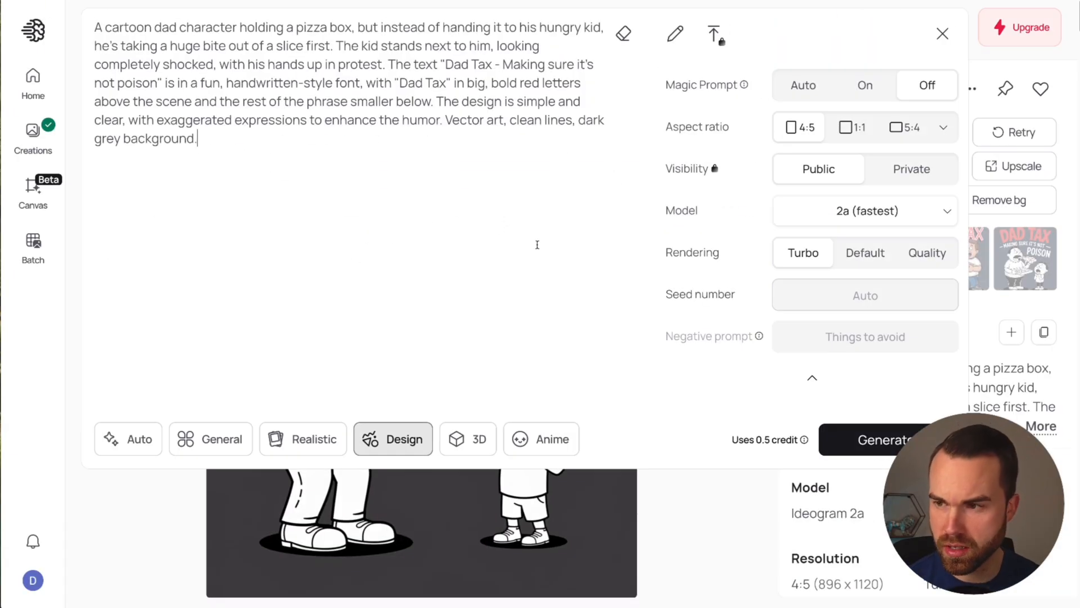
Step: Set the model to 2.0 for the Dad Tax pizza prompt, regenerate the images and open the first new result
{"action": "left_click", "coordinate": [825, 217]}
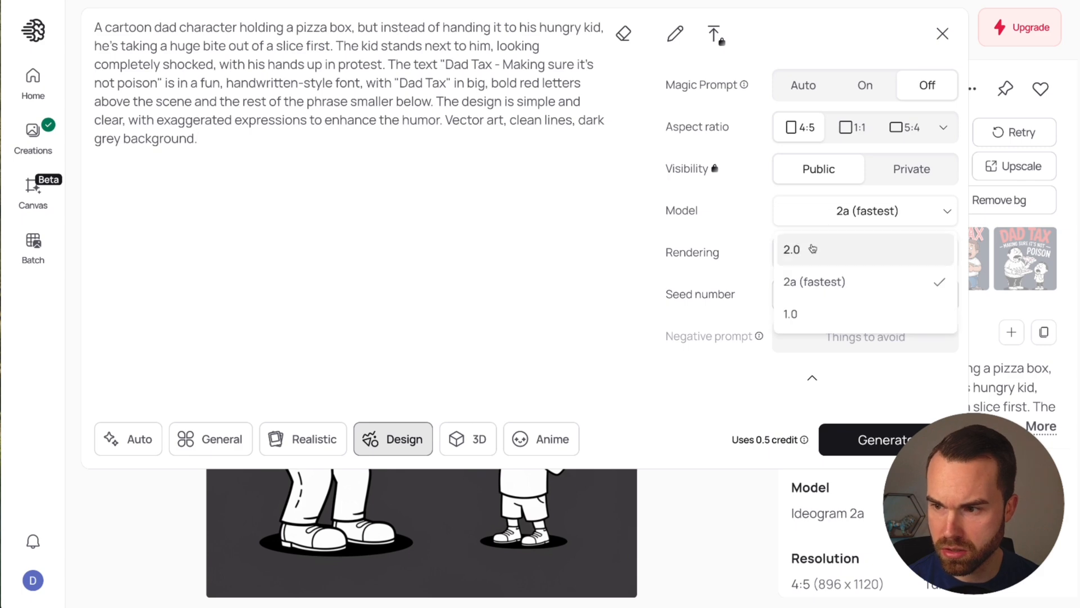
{"action": "left_click", "coordinate": [813, 248]}
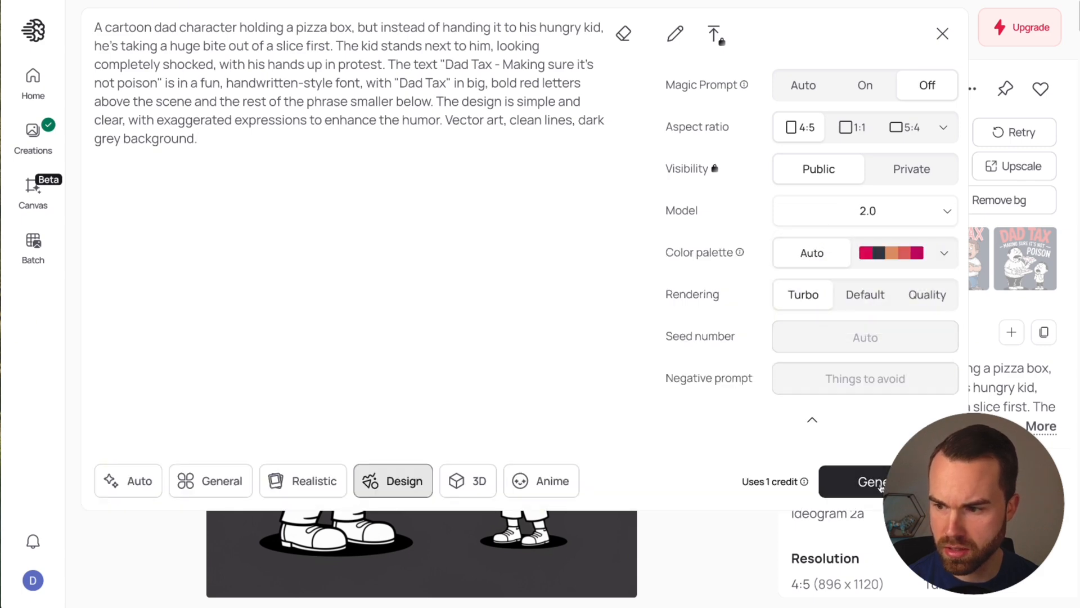
{"action": "left_click", "coordinate": [852, 481]}
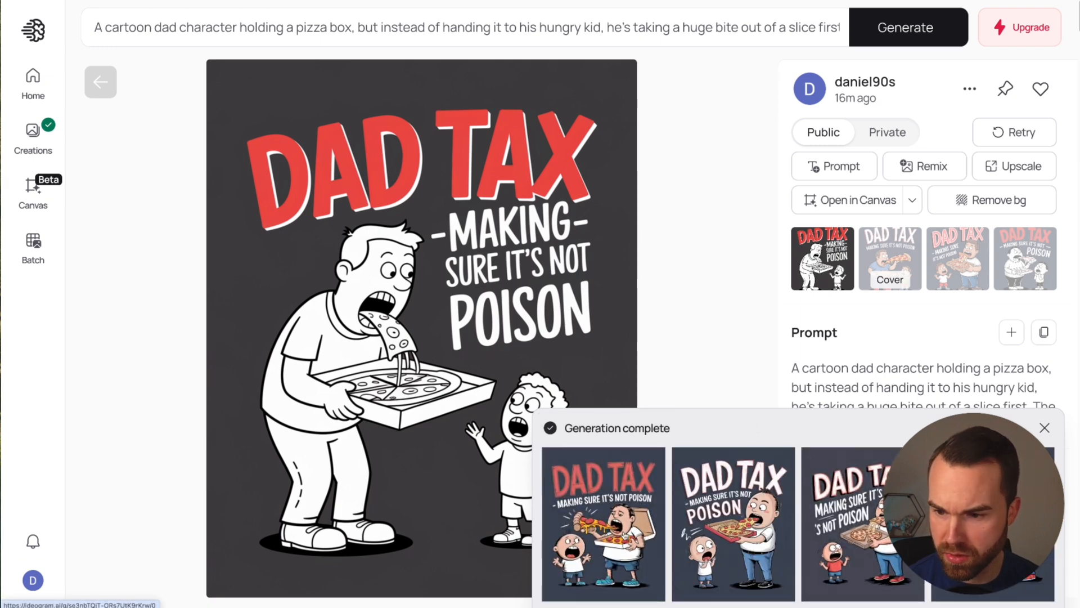
{"action": "left_click", "coordinate": [625, 536]}
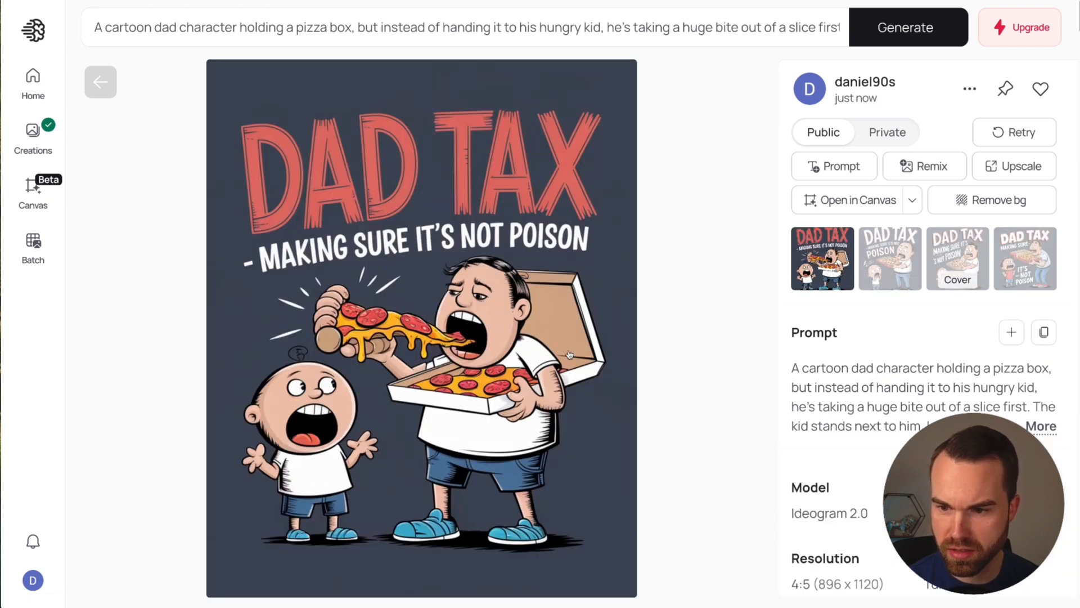
Step: View the second, third and fourth 2.0 variations of the Dad Tax design and return to the second
{"action": "left_click", "coordinate": [903, 254]}
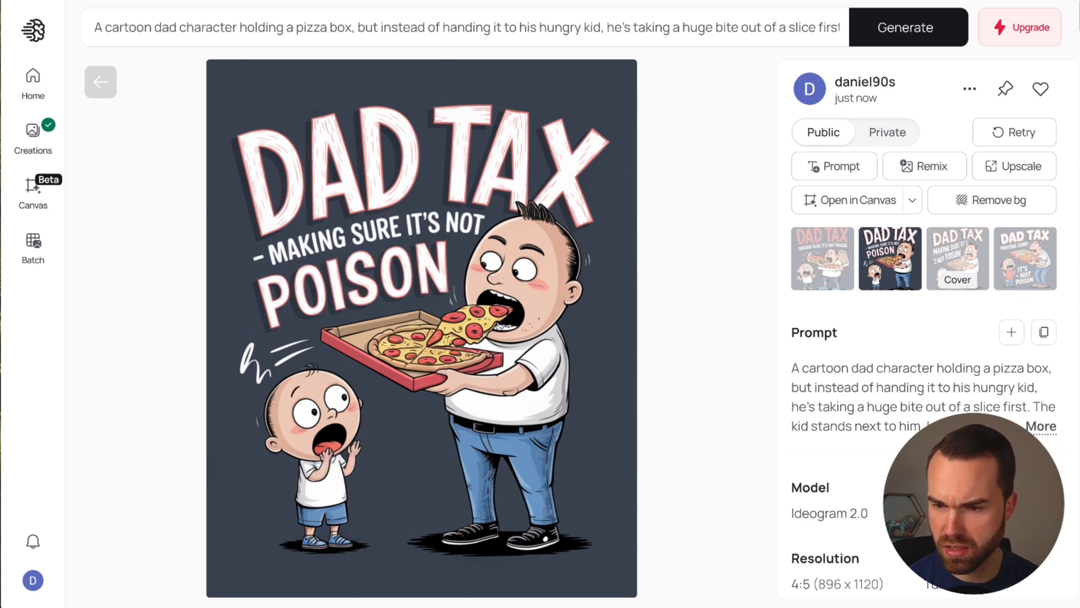
{"action": "left_click", "coordinate": [966, 251]}
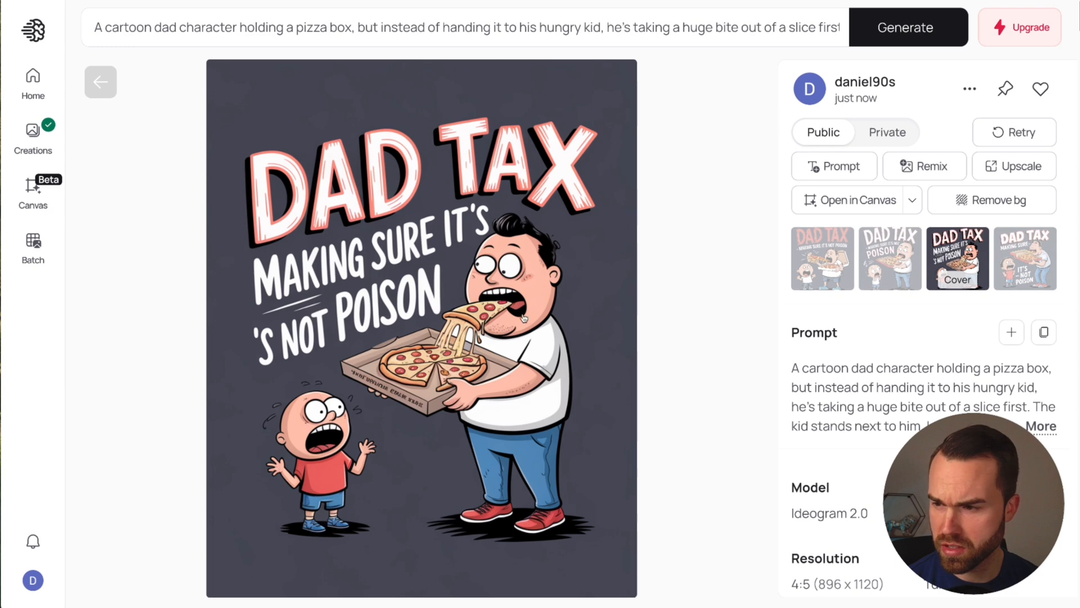
{"action": "left_click", "coordinate": [1029, 251]}
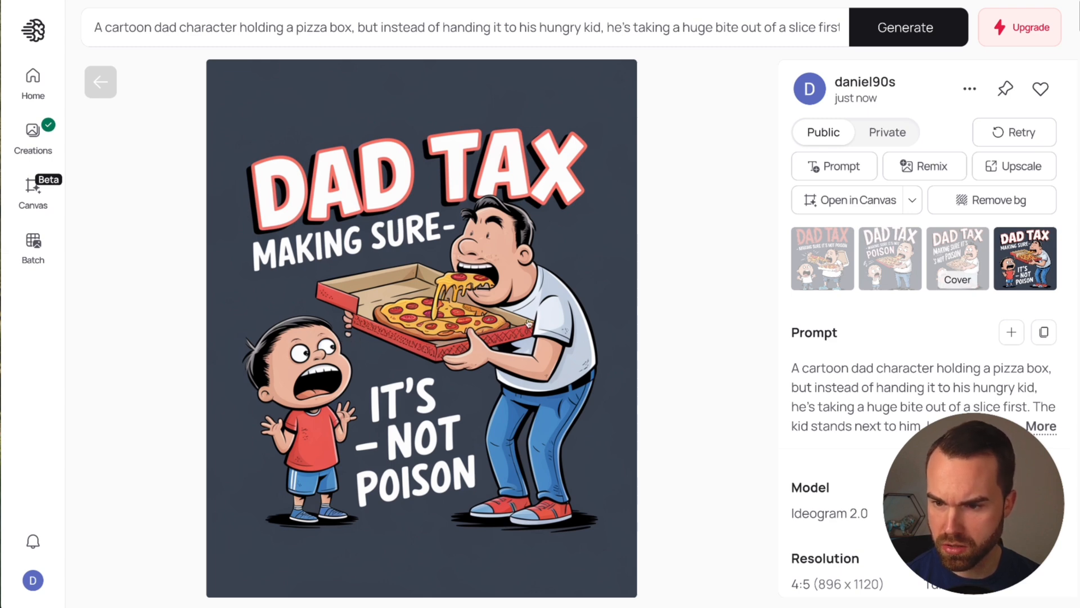
{"action": "left_click", "coordinate": [900, 257]}
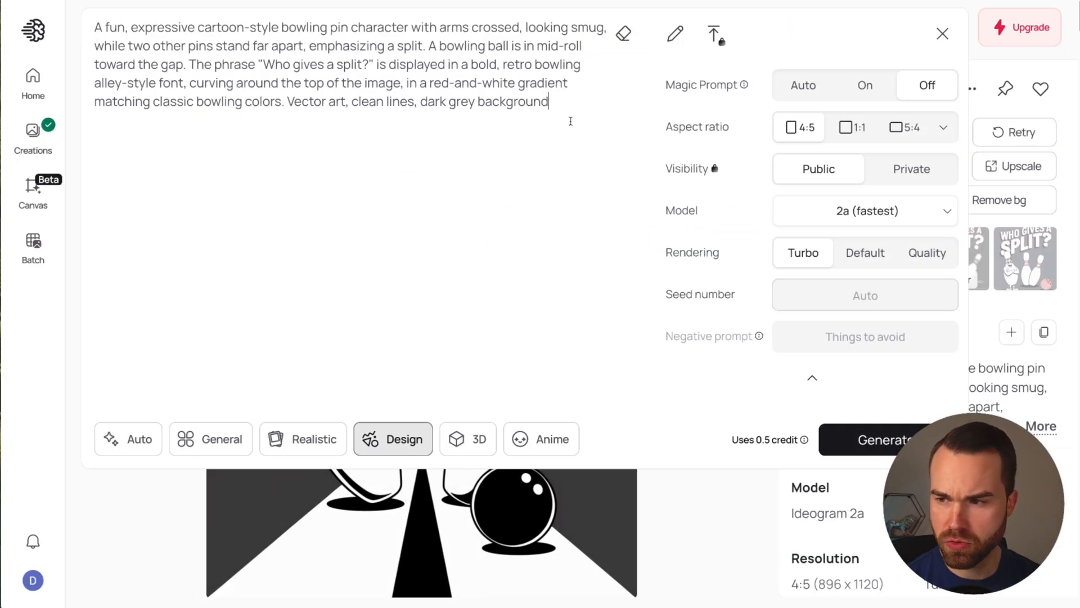
Step: Set the model to 2.0 for the "Who gives a split?" prompt, regenerate the images and open the first new result
{"action": "left_click", "coordinate": [888, 211]}
{"action": "left_click", "coordinate": [829, 250]}
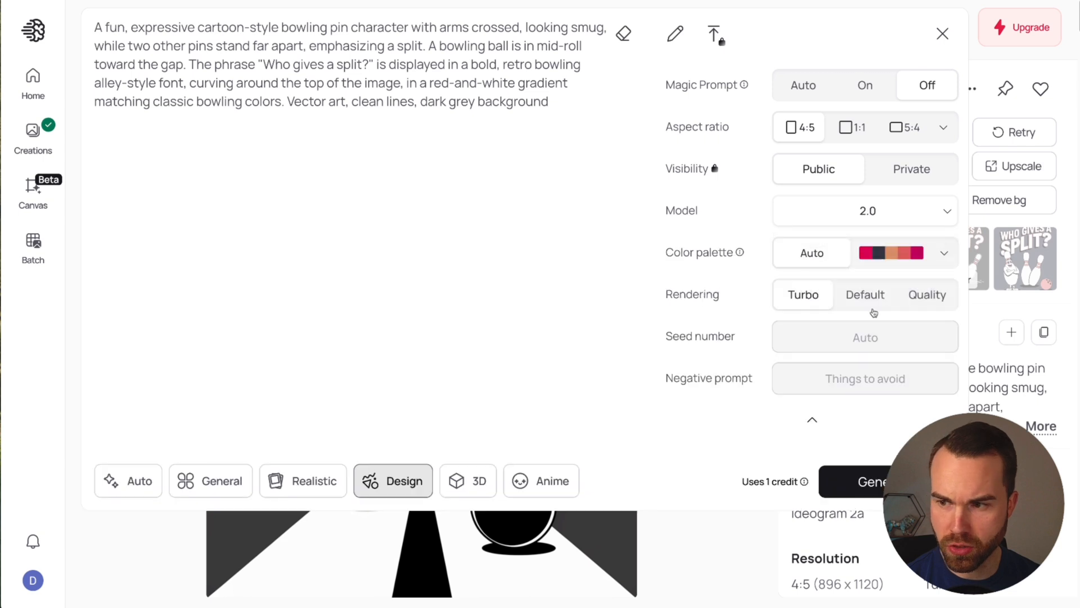
{"action": "left_click", "coordinate": [853, 482]}
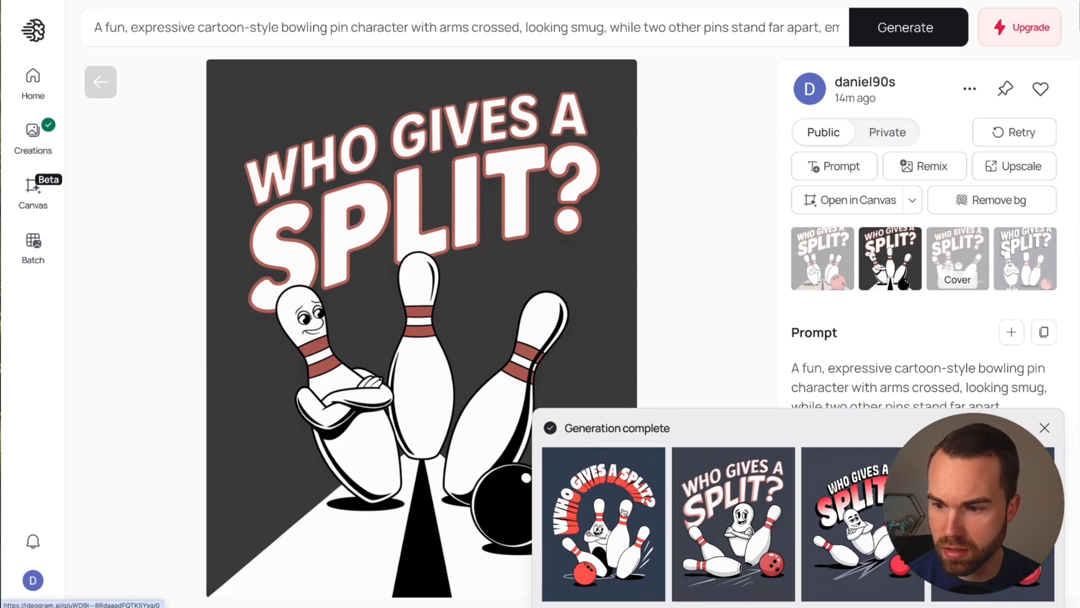
{"action": "left_click", "coordinate": [622, 498]}
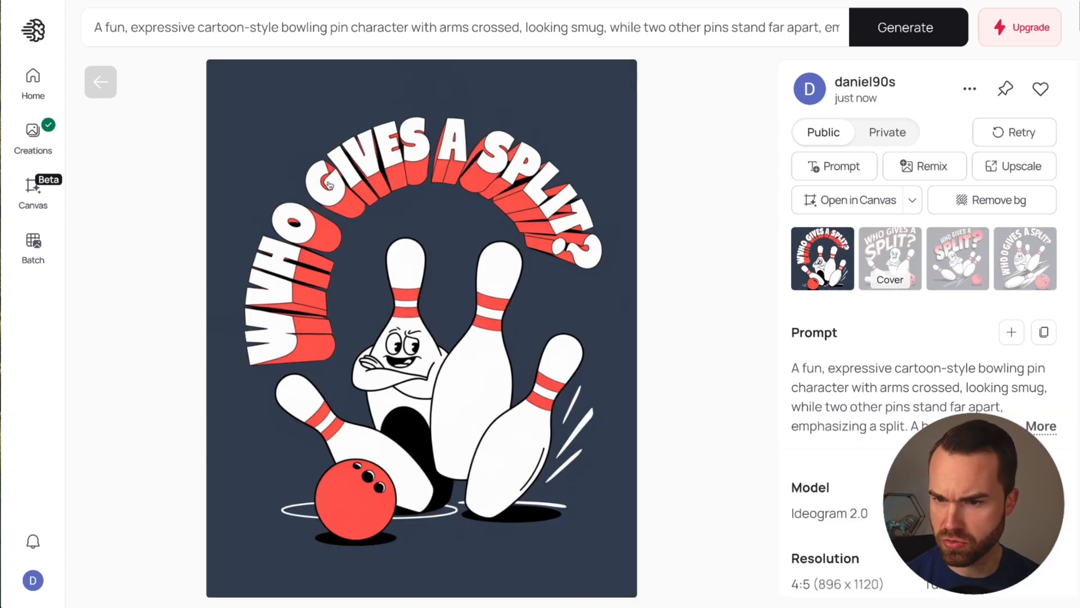
Step: View the second, third and fourth 2.0 variations of the "Who gives a split?" design
{"action": "left_click", "coordinate": [891, 245]}
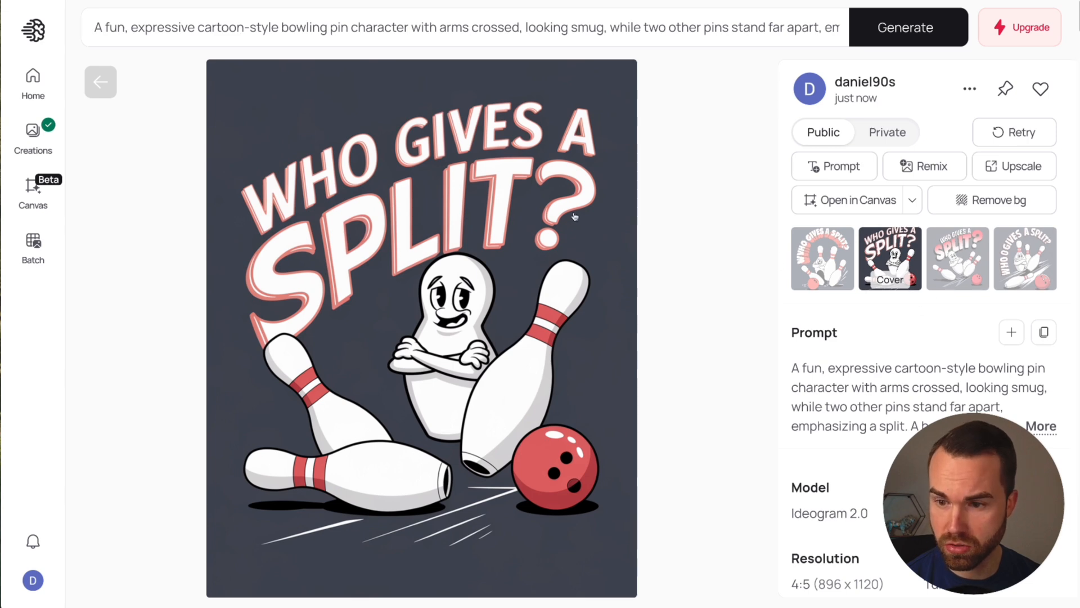
{"action": "left_click", "coordinate": [958, 263]}
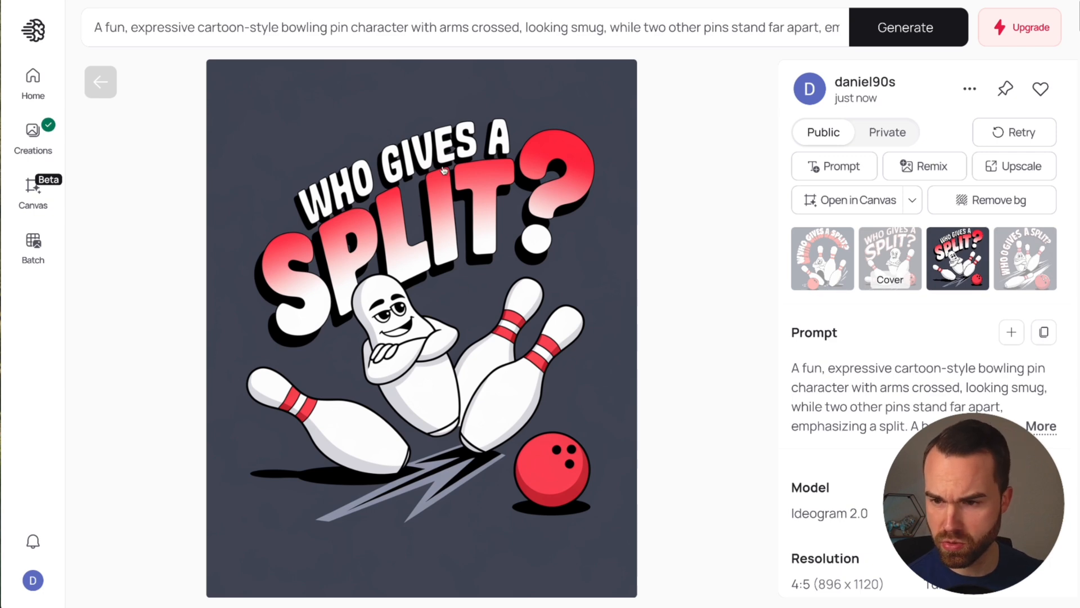
{"action": "key", "text": "Right"}
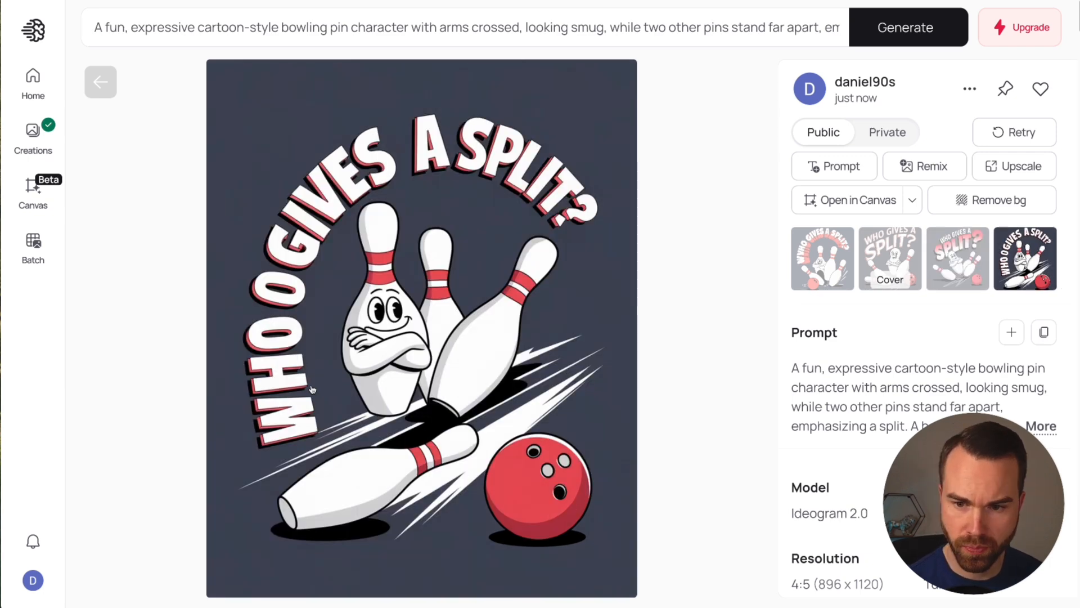
Step: Return to the second "Who gives a split?" variation and save the image
{"action": "left_click", "coordinate": [899, 249]}
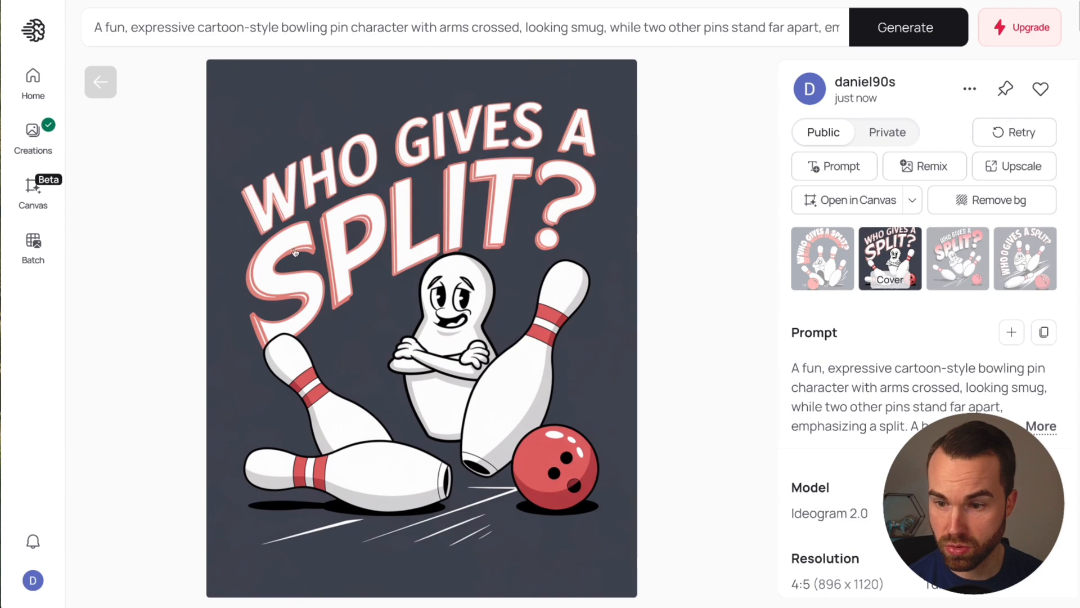
{"action": "right_click", "coordinate": [495, 264]}
{"action": "left_click", "coordinate": [859, 357]}
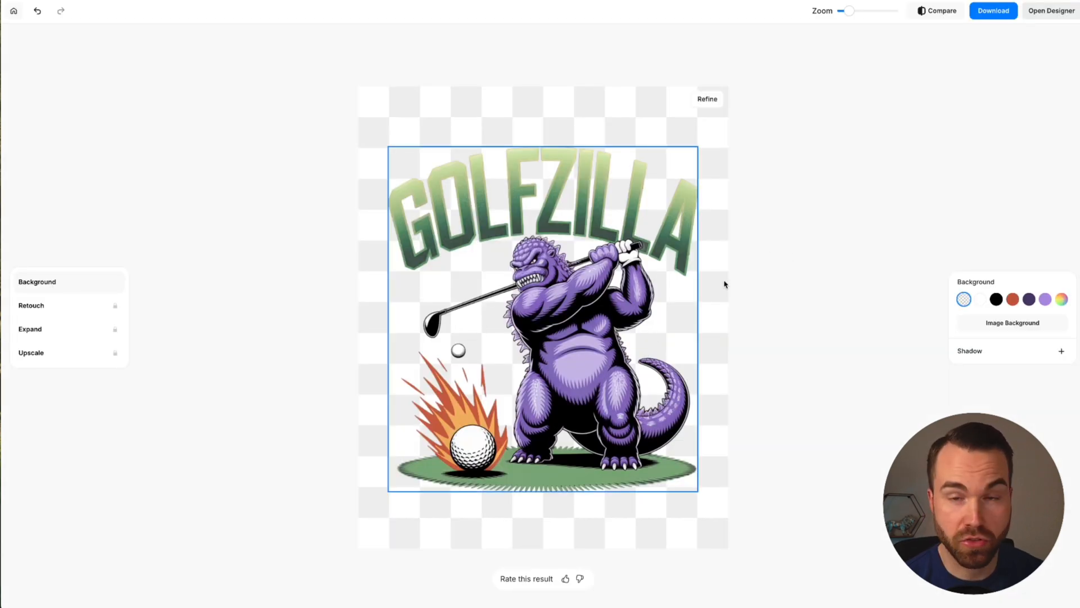
Step: Check the Golfzilla cut-out against red, dark purple and black backgrounds and set the background back to transparent
{"action": "left_click", "coordinate": [1013, 299]}
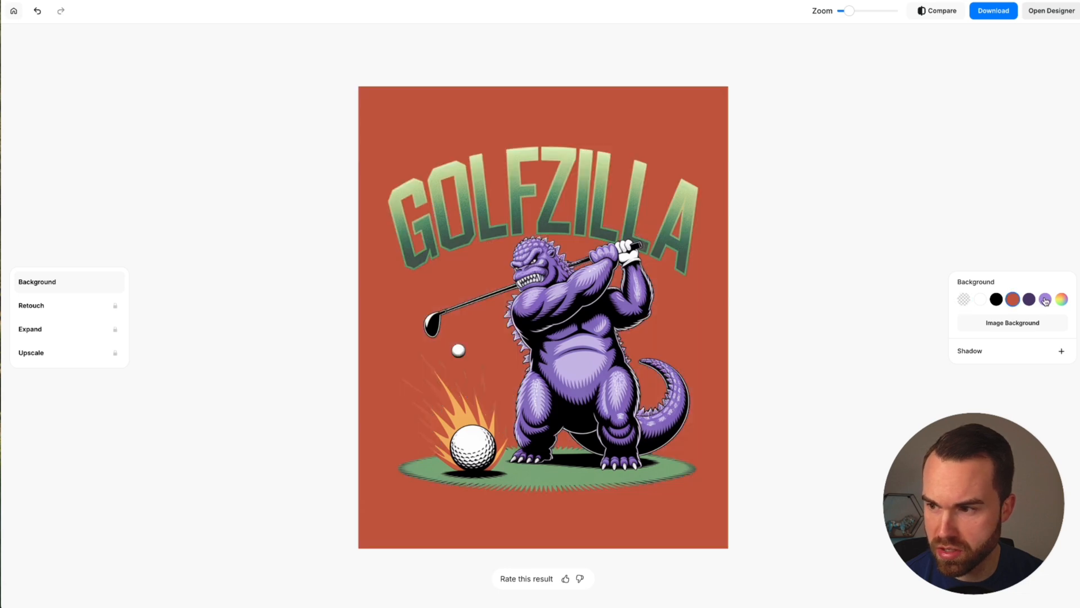
{"action": "left_click", "coordinate": [1029, 299]}
{"action": "left_click", "coordinate": [1011, 303]}
{"action": "left_click", "coordinate": [997, 301]}
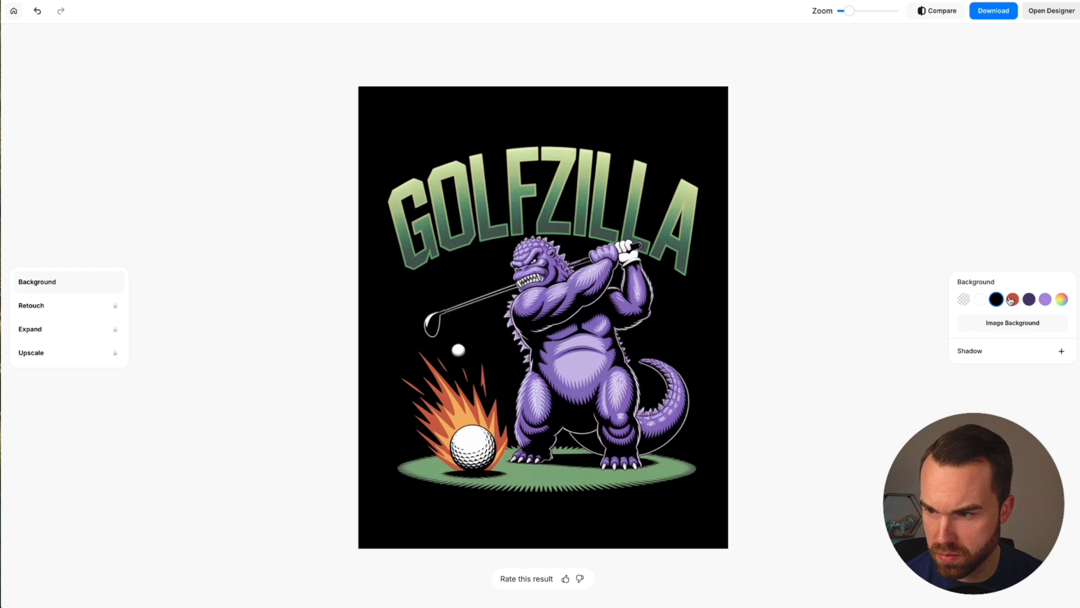
{"action": "left_click", "coordinate": [1011, 300]}
{"action": "scroll", "coordinate": [836, 295], "scroll_direction": "up", "scroll_amount": 3}
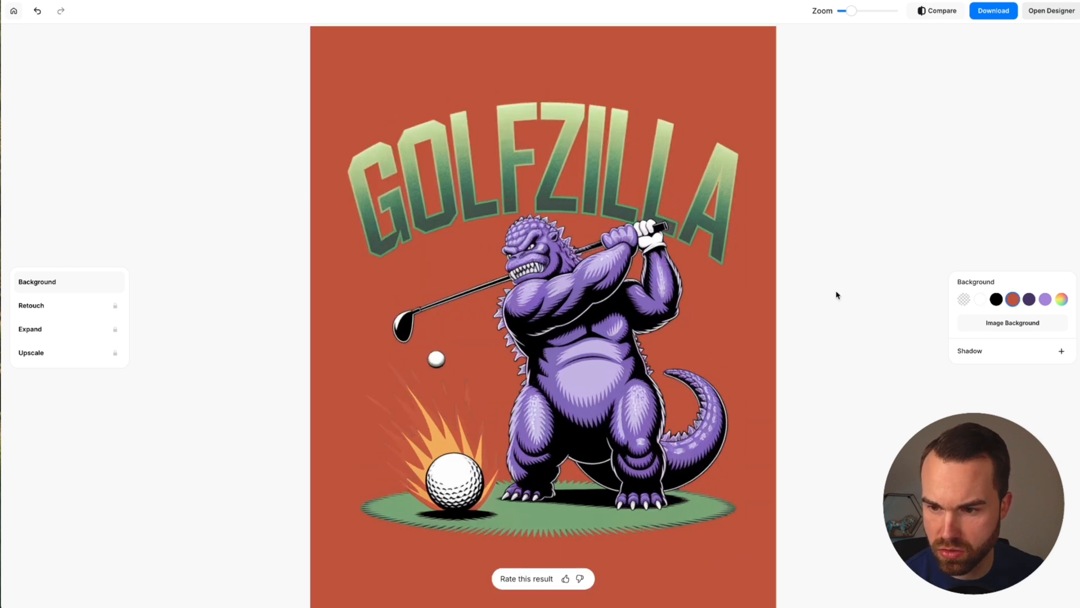
{"action": "left_click", "coordinate": [964, 299]}
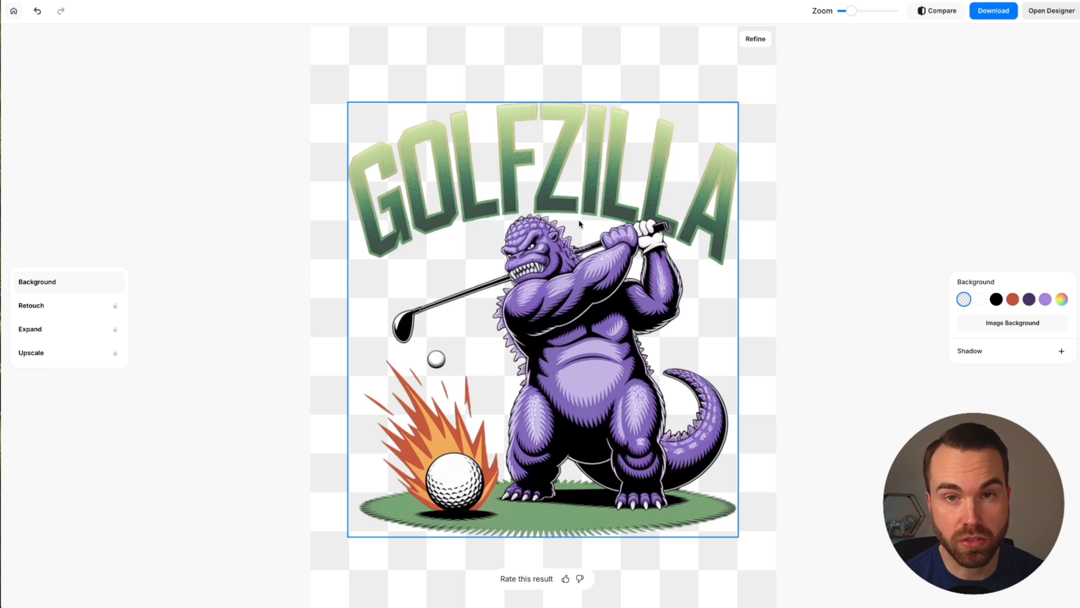
Step: Refine the Golfzilla cut-out by erasing the small floating golf ball below the club head, and apply the change
{"action": "left_click", "coordinate": [754, 40]}
{"action": "left_click_drag", "start_coordinate": [717, 66], "coordinate": [736, 66]}
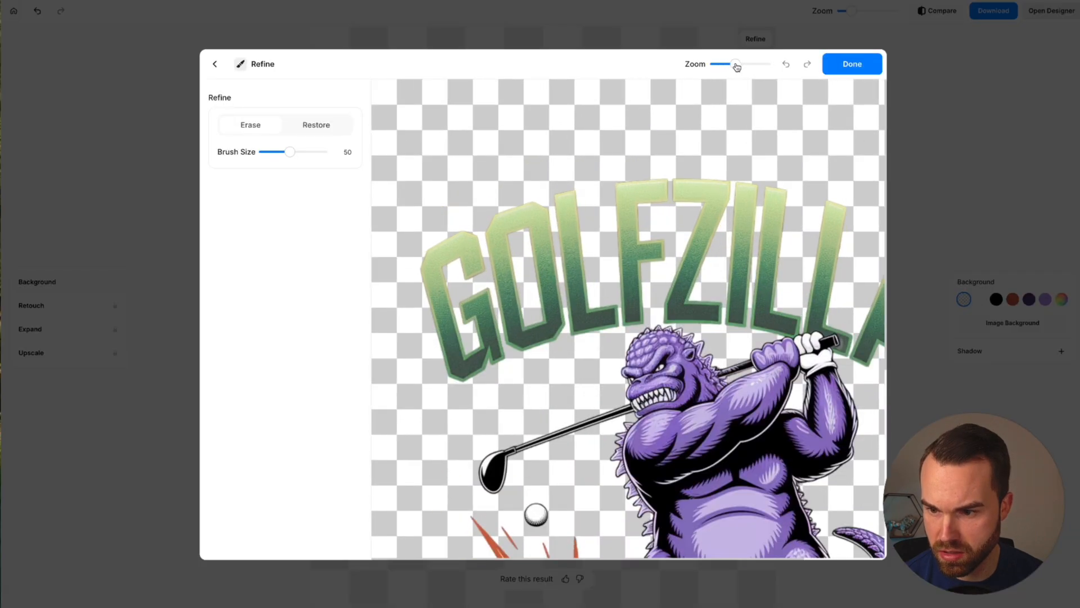
{"action": "scroll", "coordinate": [555, 303], "scroll_direction": "down", "scroll_amount": 1}
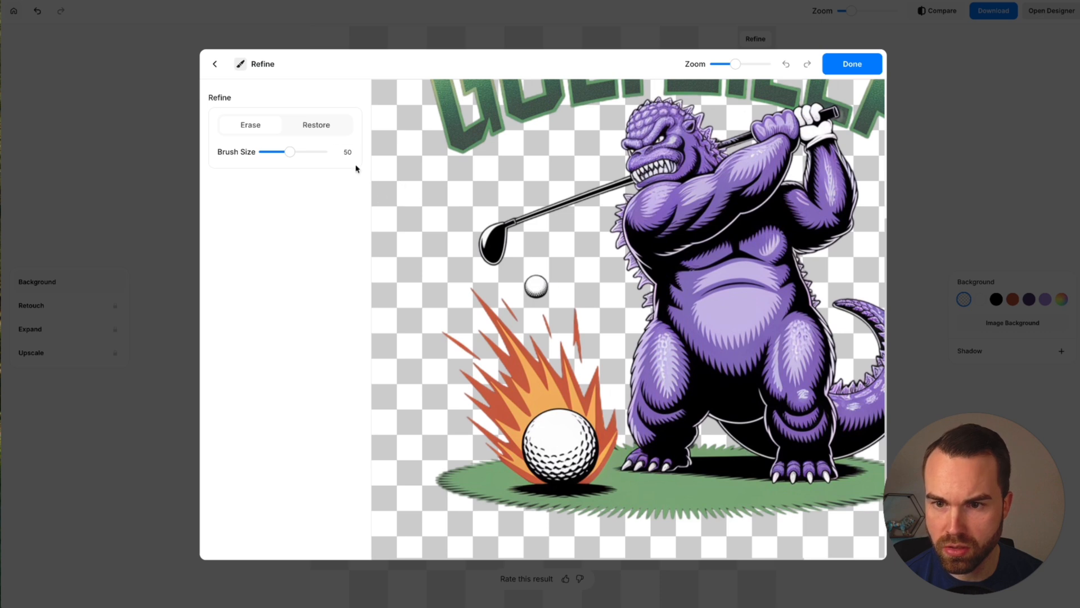
{"action": "left_click", "coordinate": [536, 286]}
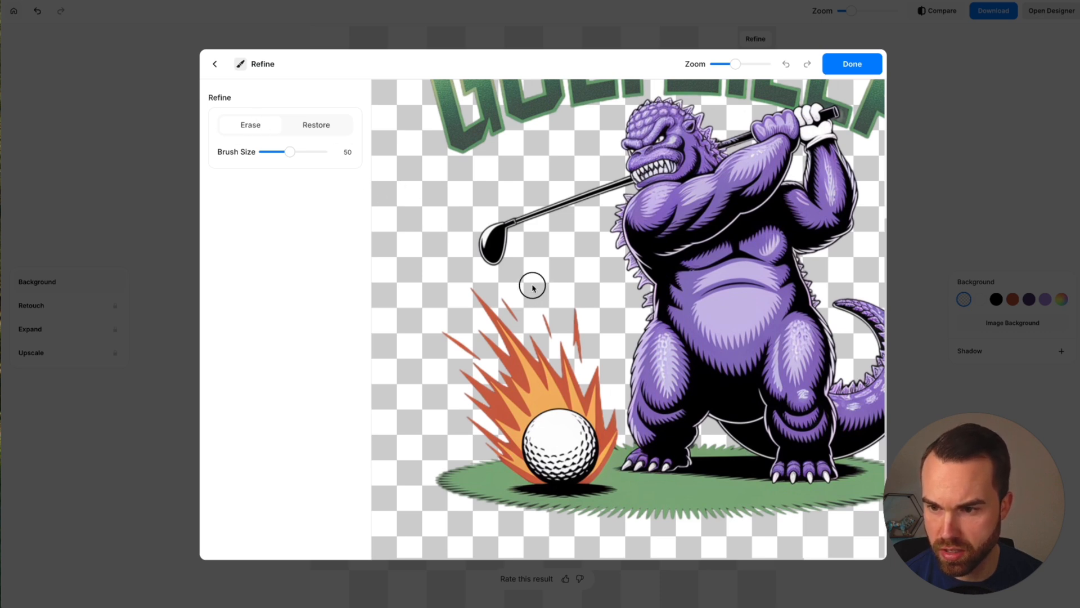
{"action": "left_click", "coordinate": [853, 64]}
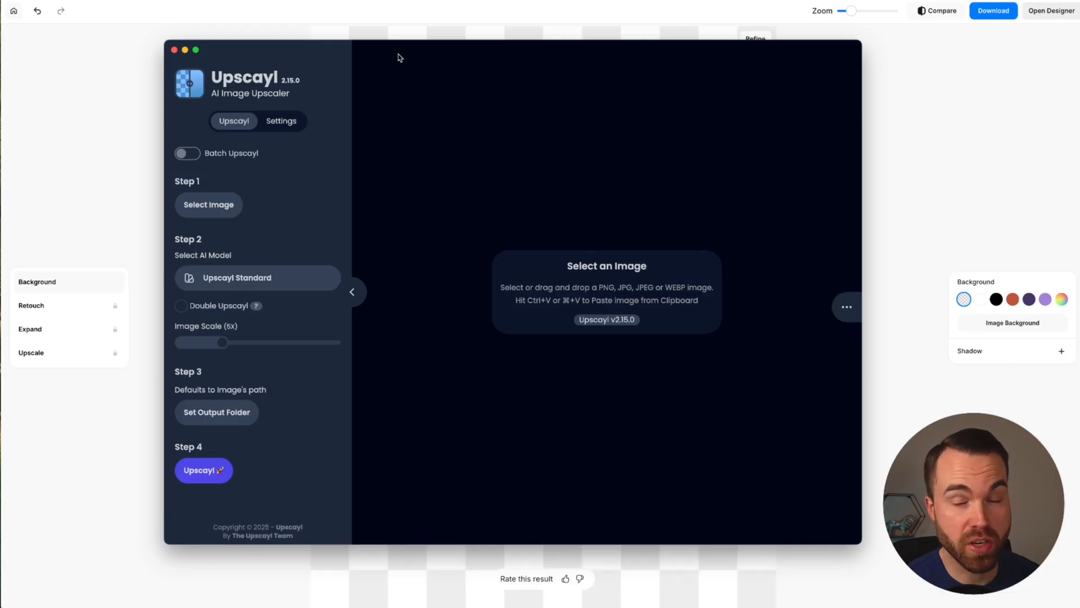
Step: Load the Golfzilla cut-out into Upscayl and choose the Digital Art upscaling model
{"action": "left_click_drag", "start_coordinate": [398, 54], "coordinate": [560, 222]}
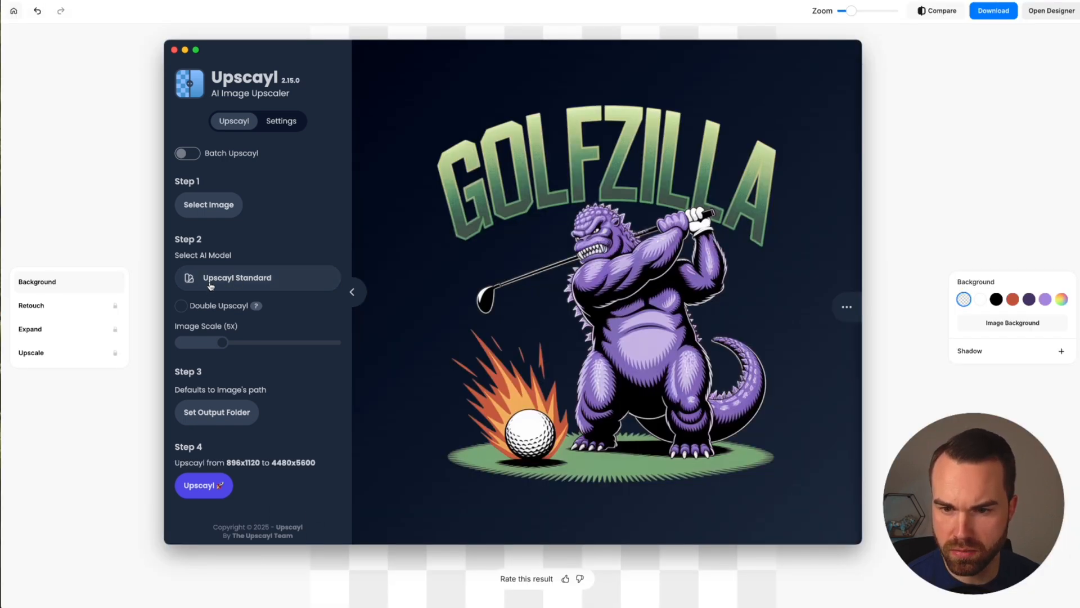
{"action": "left_click", "coordinate": [272, 282]}
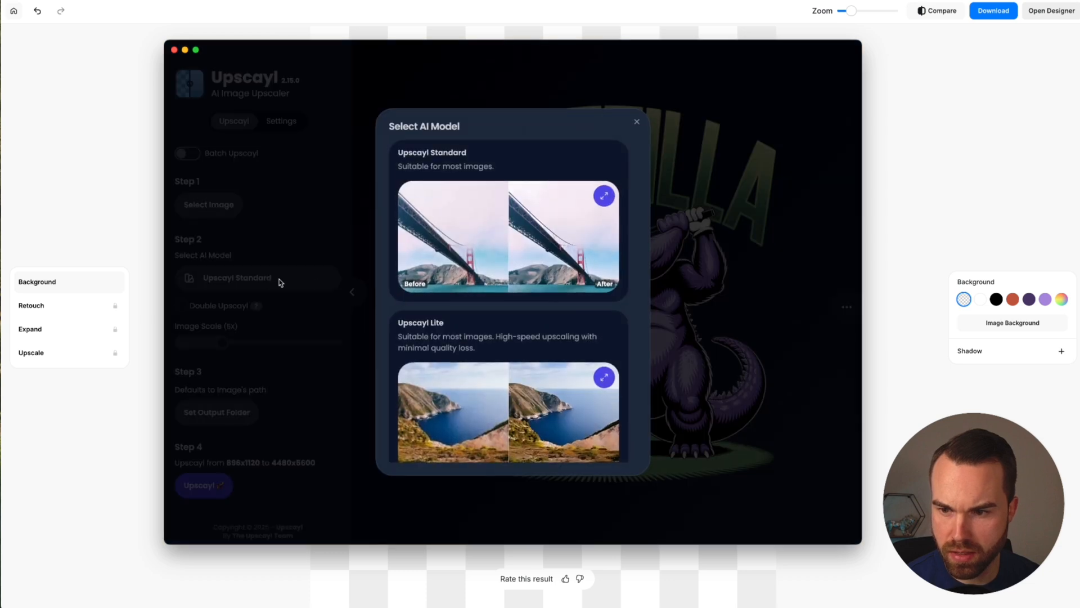
{"action": "scroll", "coordinate": [531, 324], "scroll_direction": "down", "scroll_amount": 10}
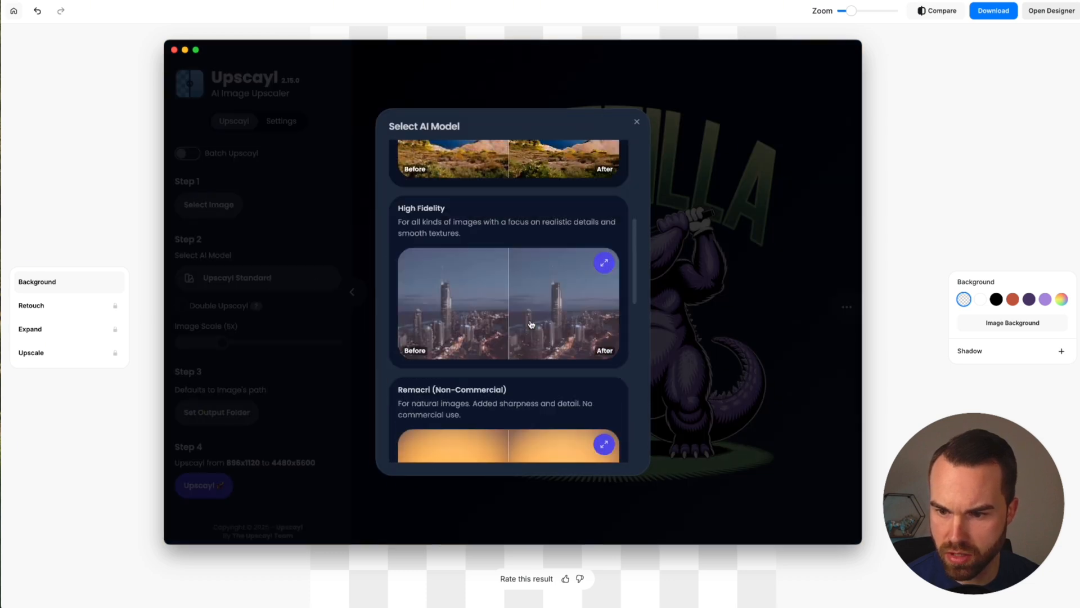
{"action": "scroll", "coordinate": [531, 324], "scroll_direction": "down", "scroll_amount": 5}
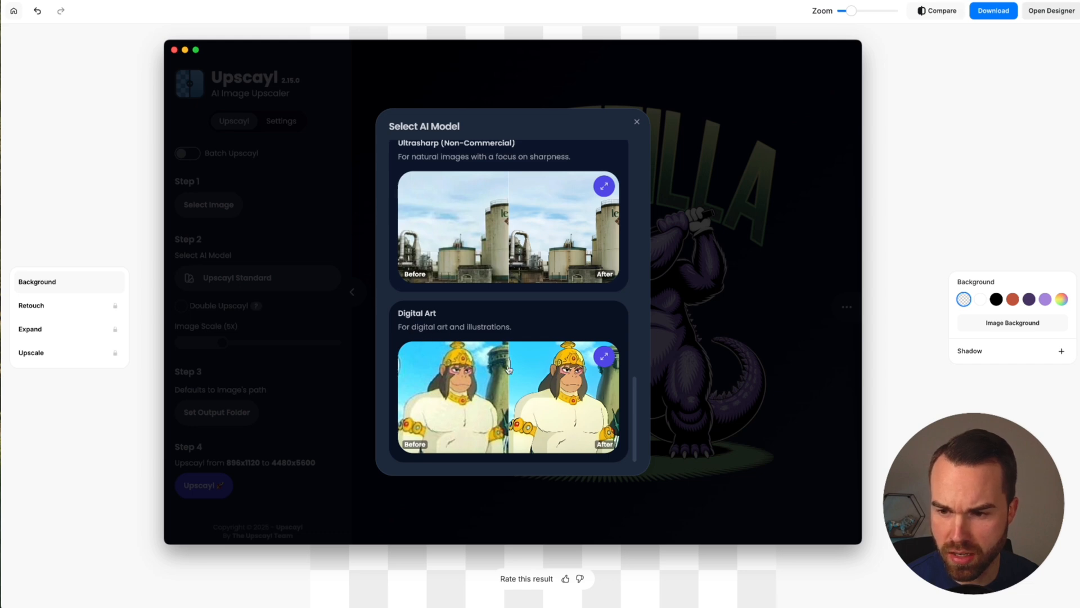
{"action": "left_click", "coordinate": [471, 377]}
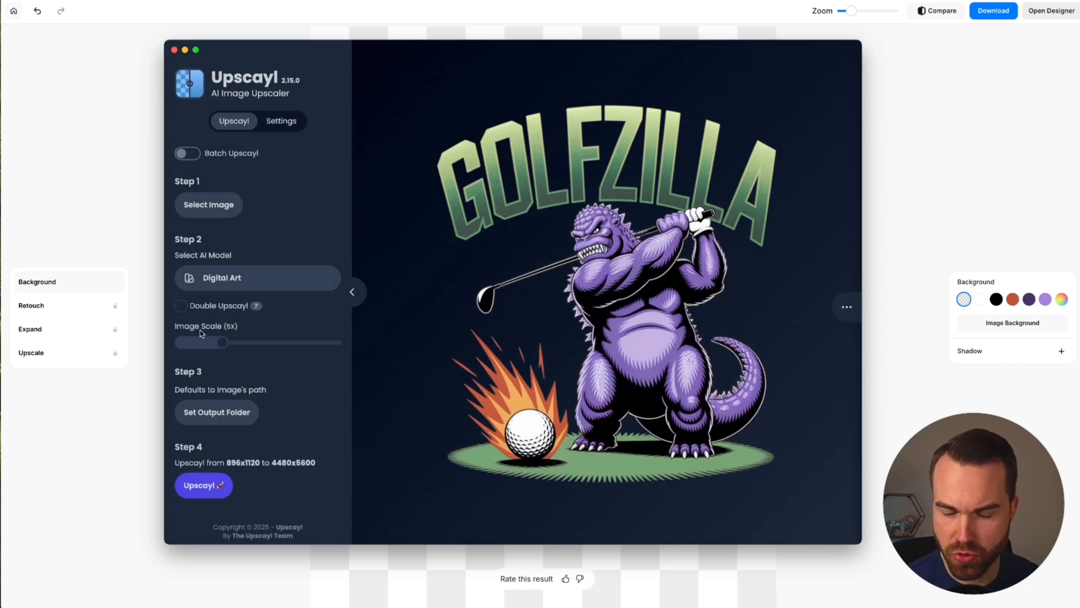
Step: Set the image scale to 6x and start upscaling the Golfzilla design
{"action": "left_click_drag", "start_coordinate": [229, 345], "coordinate": [233, 344]}
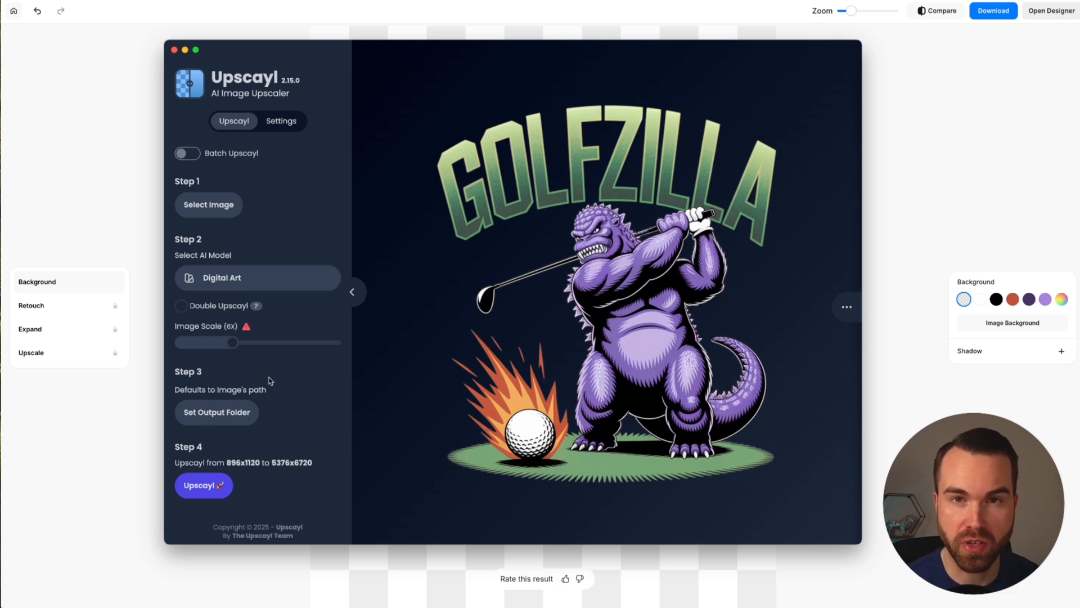
{"action": "left_click", "coordinate": [200, 485]}
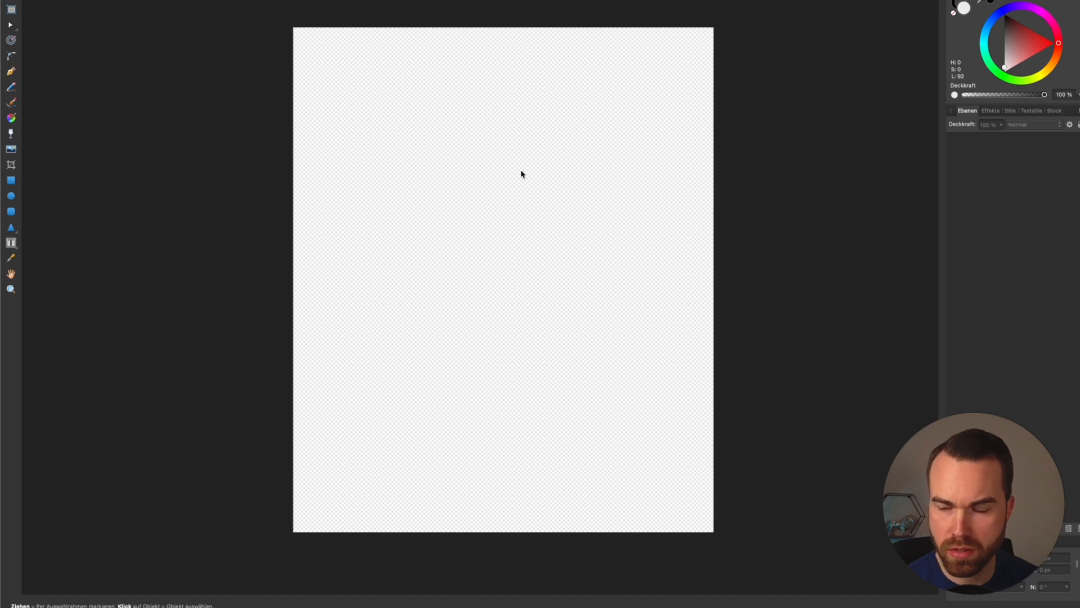
Step: Place the upscaled Golfzilla image in the Affinity document, scale it to about 6177 px high and centre it on the canvas
{"action": "left_click_drag", "start_coordinate": [343, 389], "coordinate": [495, 204]}
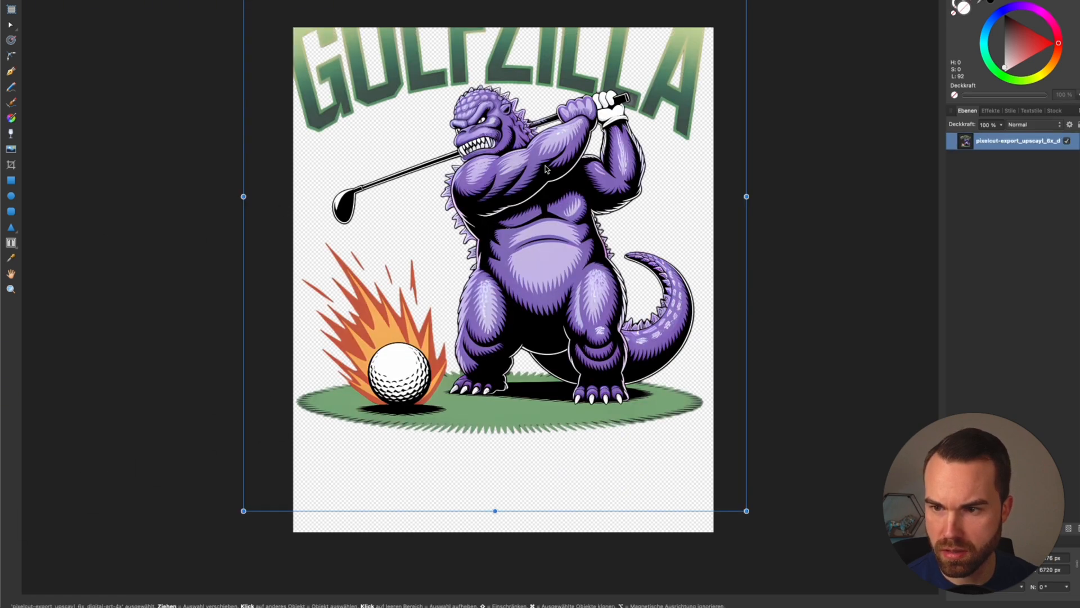
{"action": "left_click_drag", "start_coordinate": [546, 166], "coordinate": [536, 304]}
{"action": "left_click_drag", "start_coordinate": [232, 21], "coordinate": [350, 117]}
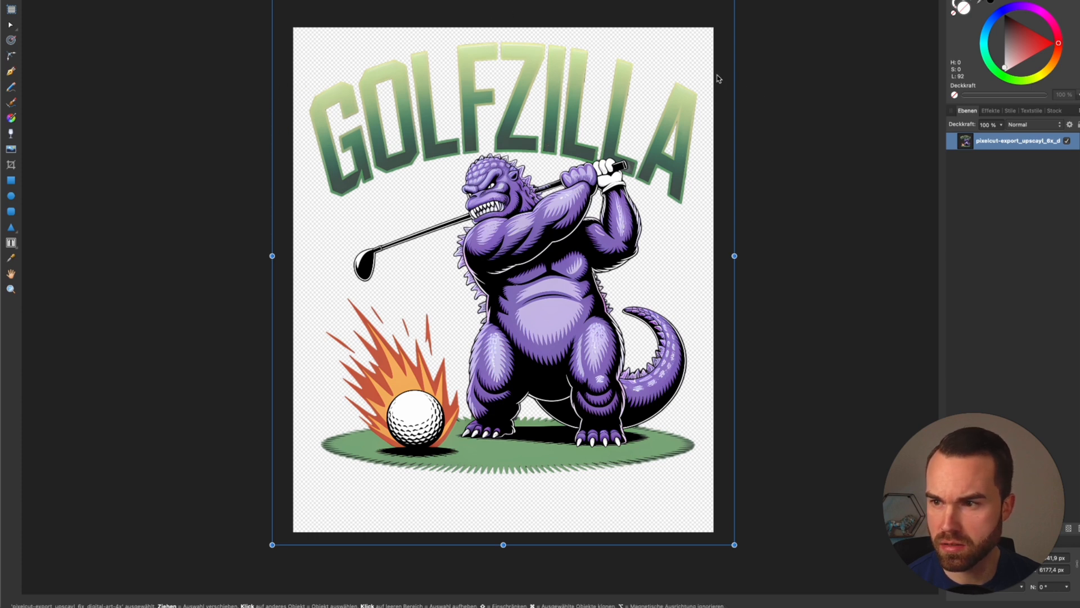
{"action": "left_click", "coordinate": [795, 188]}
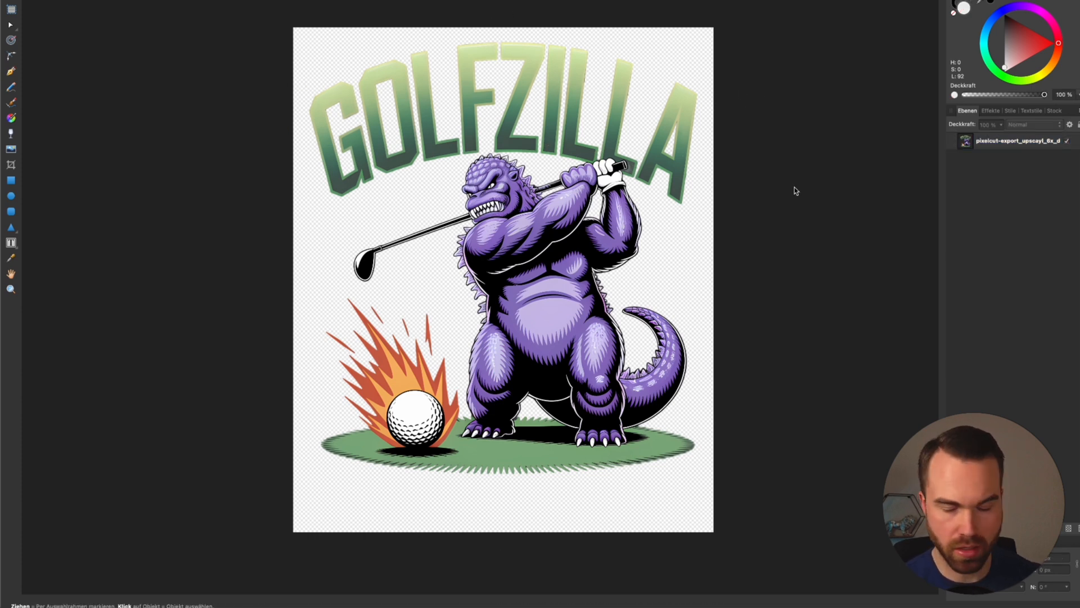
Step: Cover the whole canvas with a black rectangle and move its layer beneath the Golfzilla image
{"action": "scroll", "coordinate": [259, 212], "scroll_direction": "down", "scroll_amount": 10}
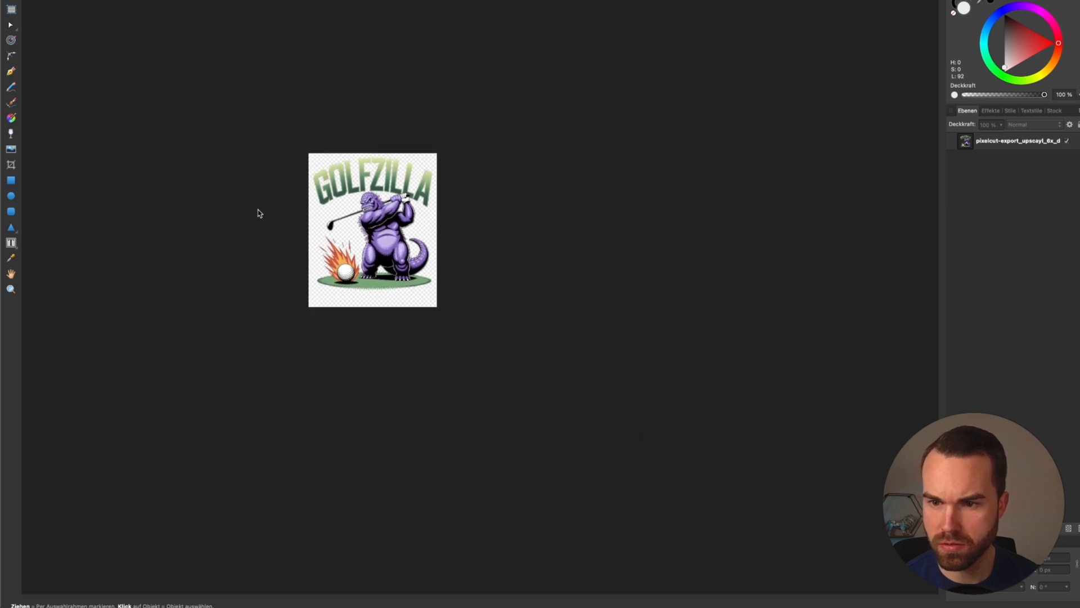
{"action": "scroll", "coordinate": [259, 212], "scroll_direction": "down", "scroll_amount": 1}
{"action": "key", "text": "super+0"}
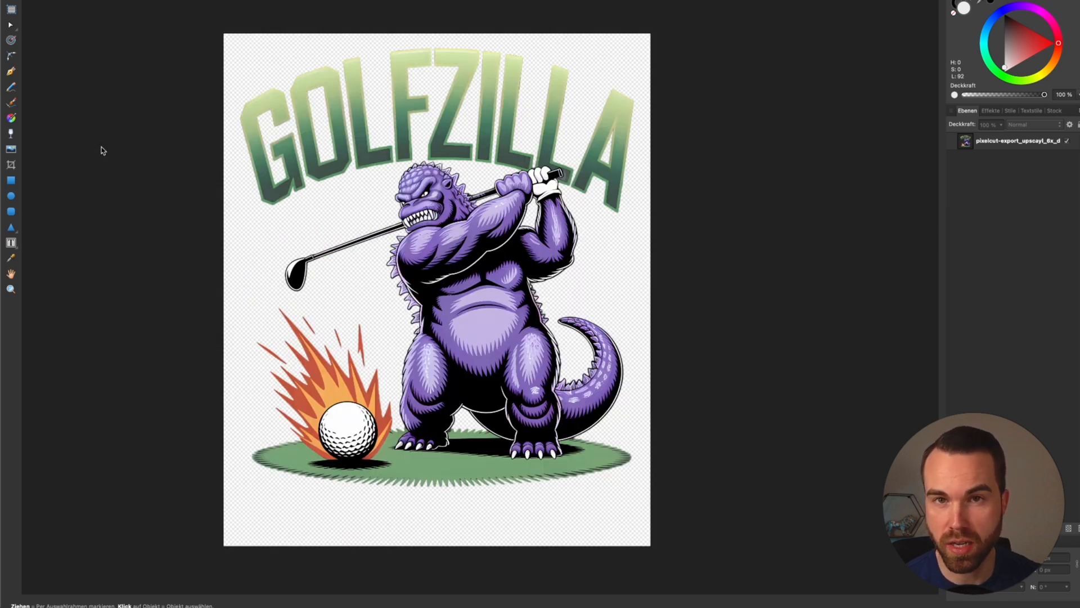
{"action": "key", "text": "m"}
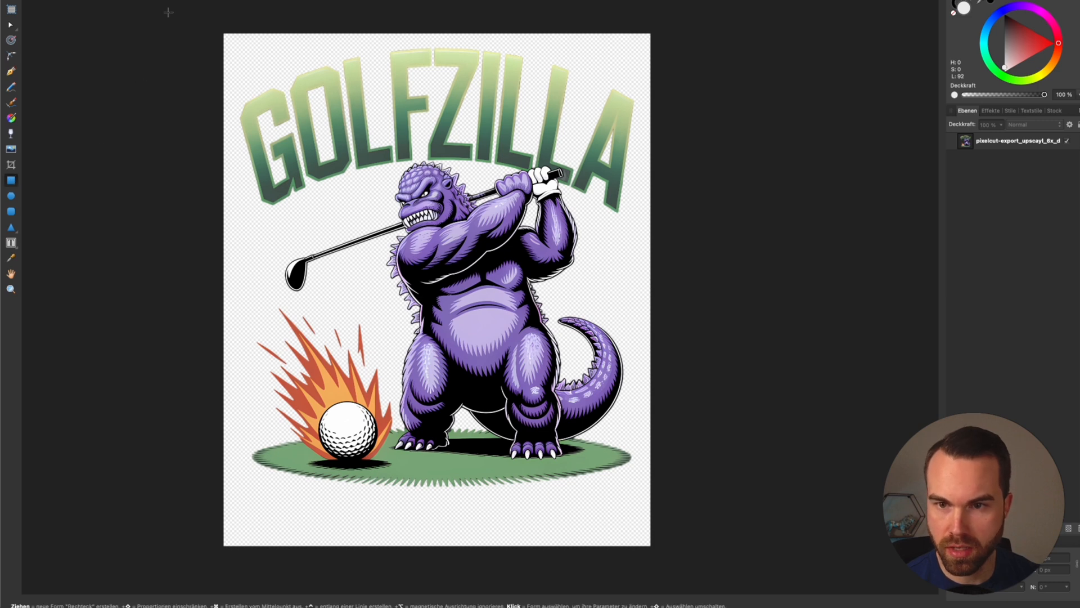
{"action": "left_click_drag", "start_coordinate": [181, 2], "coordinate": [681, 554]}
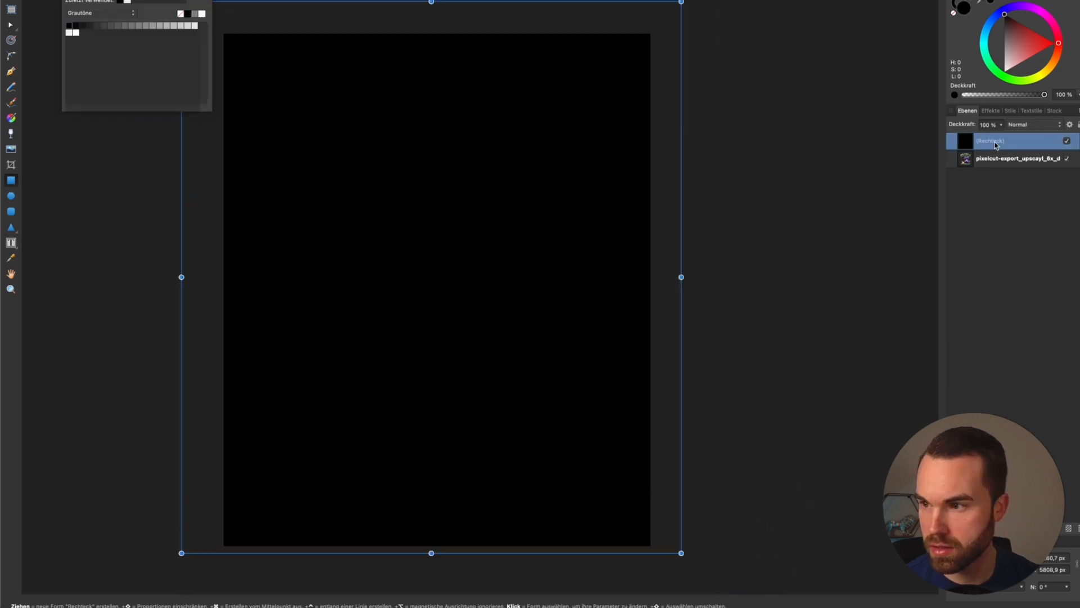
{"action": "left_click_drag", "start_coordinate": [996, 144], "coordinate": [994, 168]}
{"action": "left_click", "coordinate": [972, 209]}
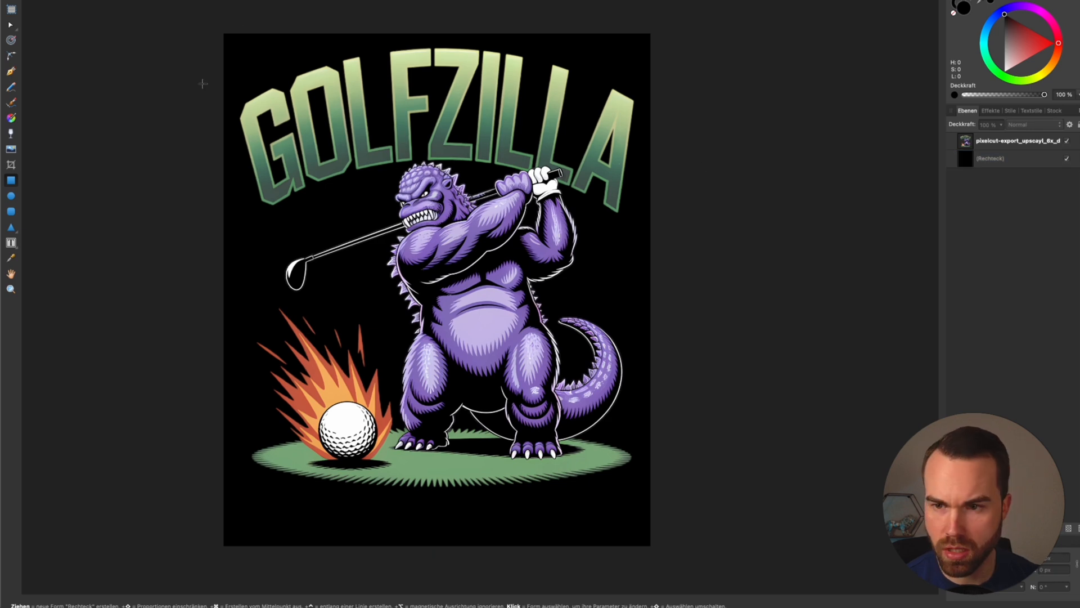
Step: Check the Golfzilla design against the black background, and delete the black rectangle
{"action": "scroll", "coordinate": [352, 113], "scroll_direction": "down", "scroll_amount": 5}
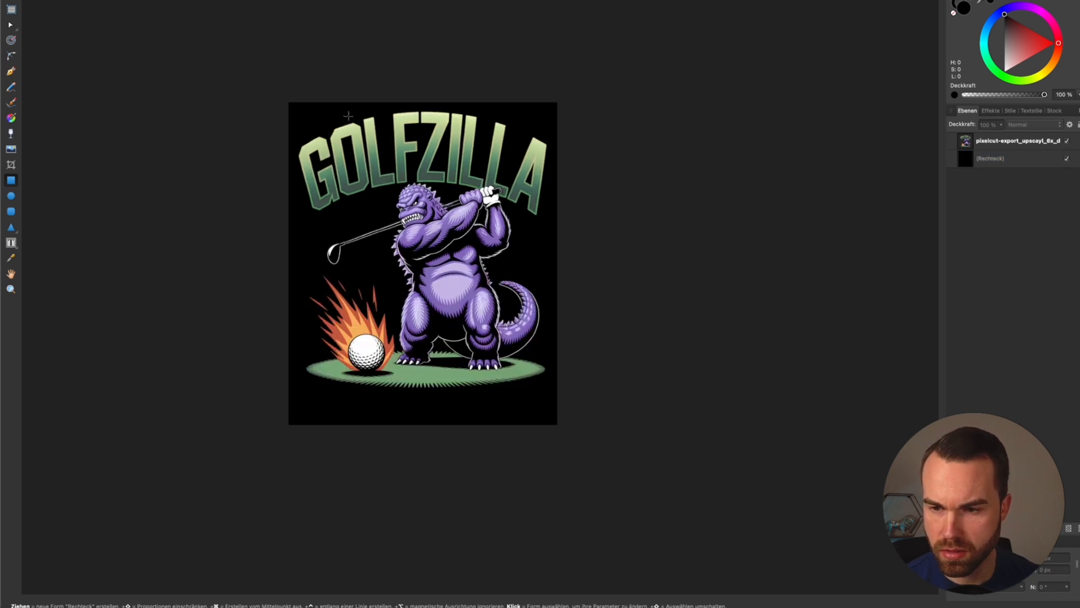
{"action": "scroll", "coordinate": [391, 113], "scroll_direction": "up", "scroll_amount": 5}
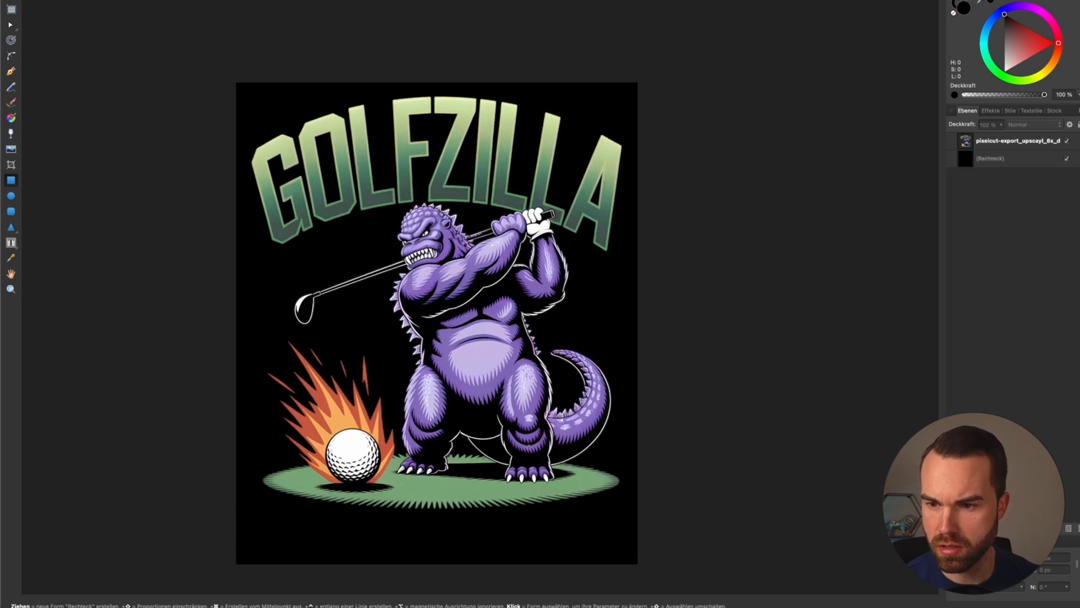
{"action": "left_click", "coordinate": [1007, 160]}
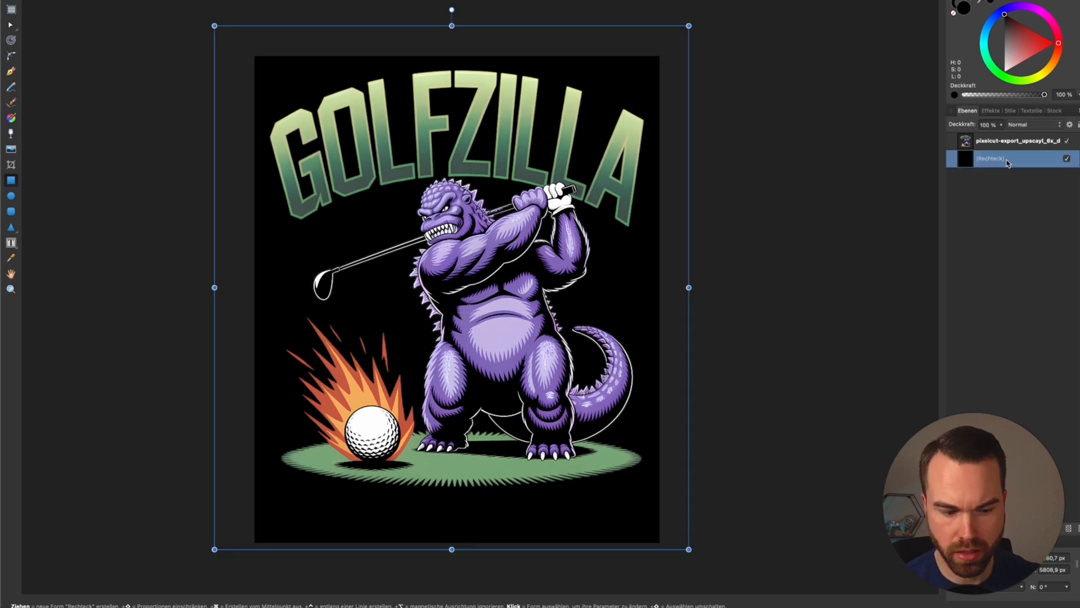
{"action": "key", "text": "Delete"}
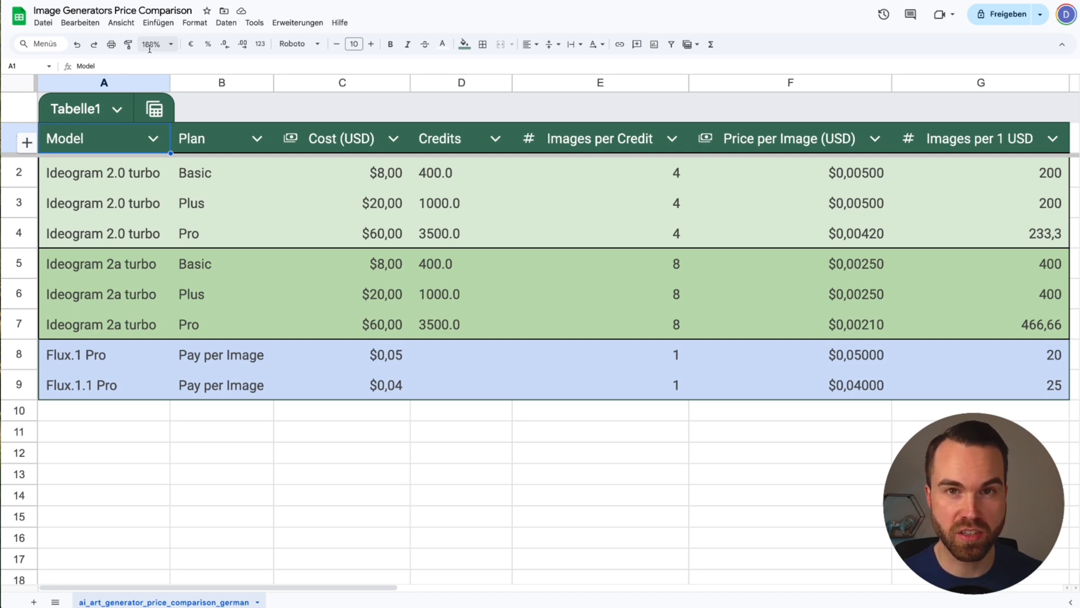
Step: In the Google Sheets price comparison, go through the models Ideogram 2.0 turbo, Ideogram 2a turbo, Flux.1 Pro and Flux.1.1 Pro
{"action": "left_click_drag", "start_coordinate": [121, 172], "coordinate": [116, 213]}
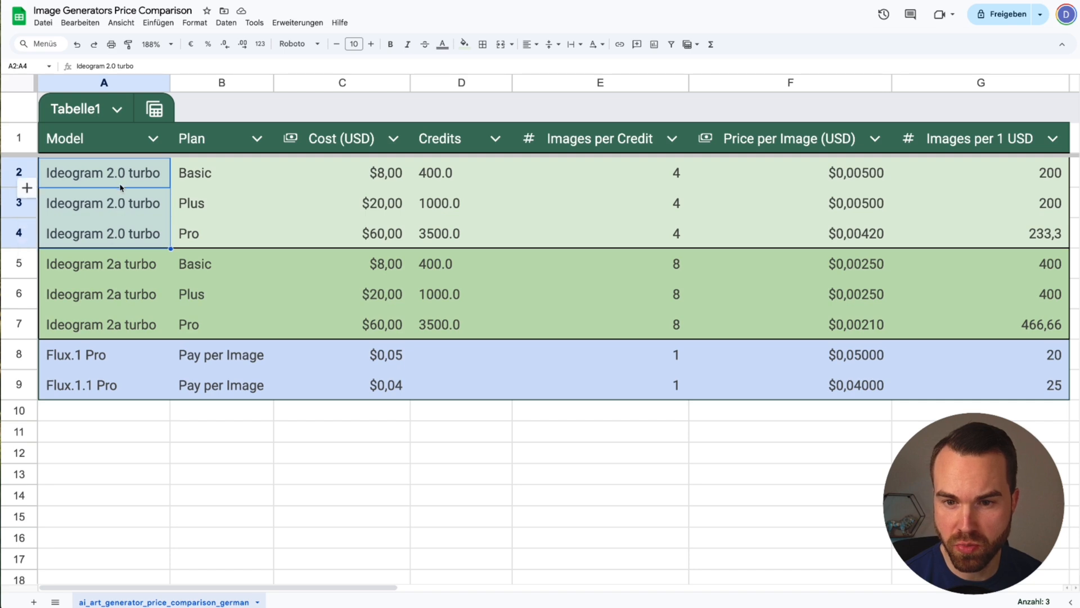
{"action": "left_click", "coordinate": [132, 267]}
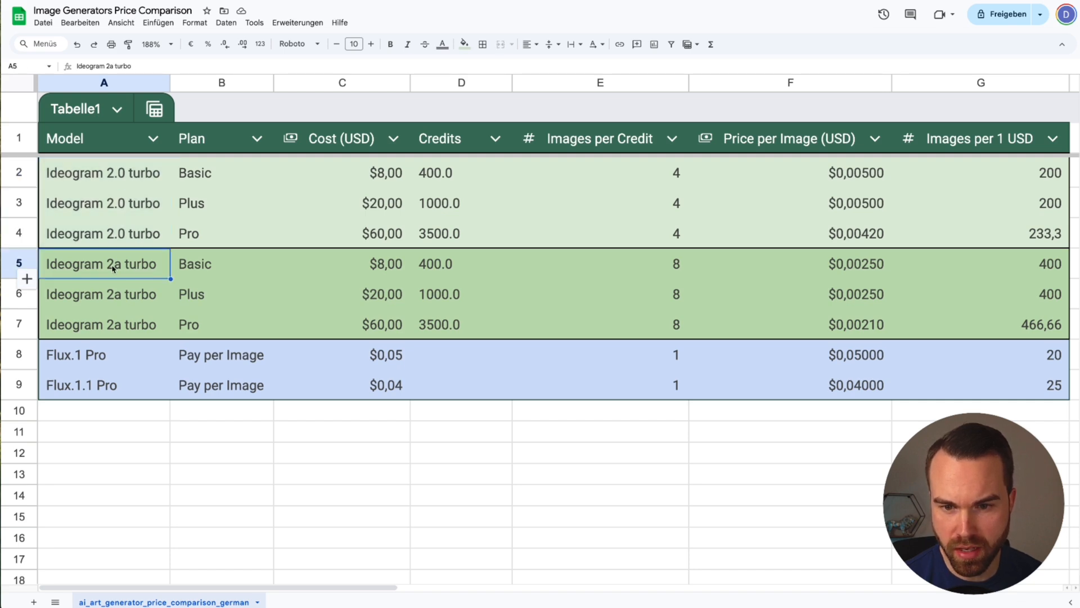
{"action": "left_click_drag", "start_coordinate": [126, 265], "coordinate": [117, 323]}
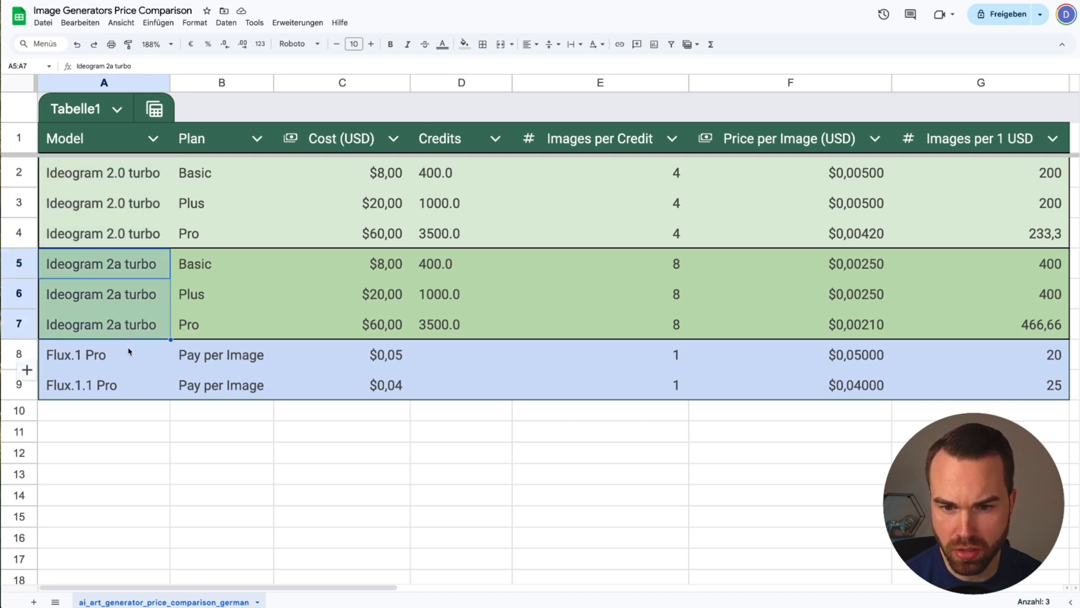
{"action": "left_click", "coordinate": [106, 360]}
{"action": "left_click", "coordinate": [88, 392]}
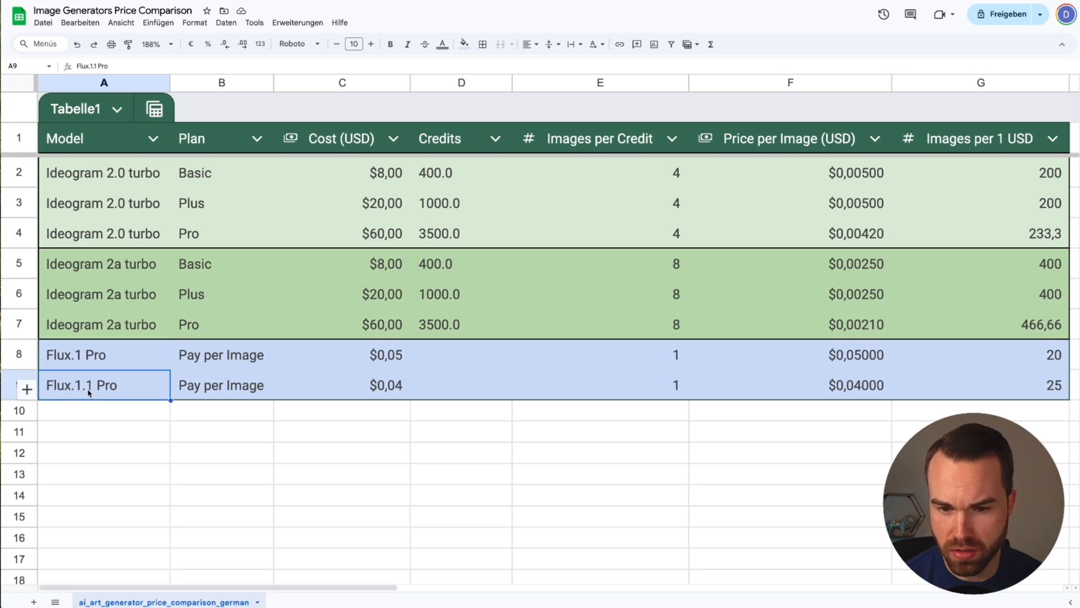
{"action": "left_click", "coordinate": [120, 367]}
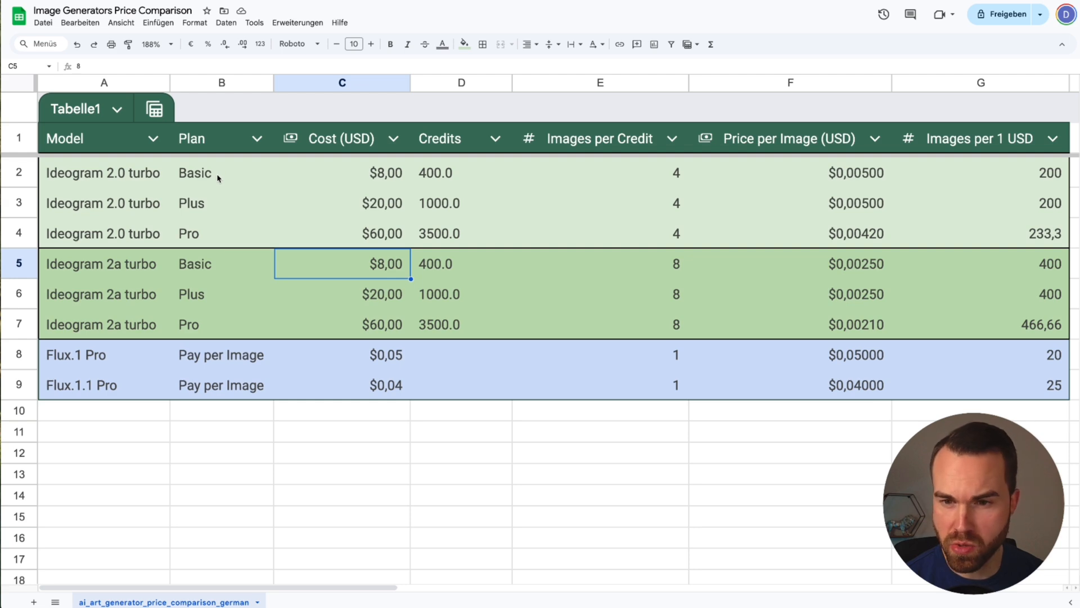
Step: Review the cost and credits of the Basic, Plus and Pro plans for Ideogram 2.0 turbo
{"action": "left_click_drag", "start_coordinate": [218, 178], "coordinate": [356, 177]}
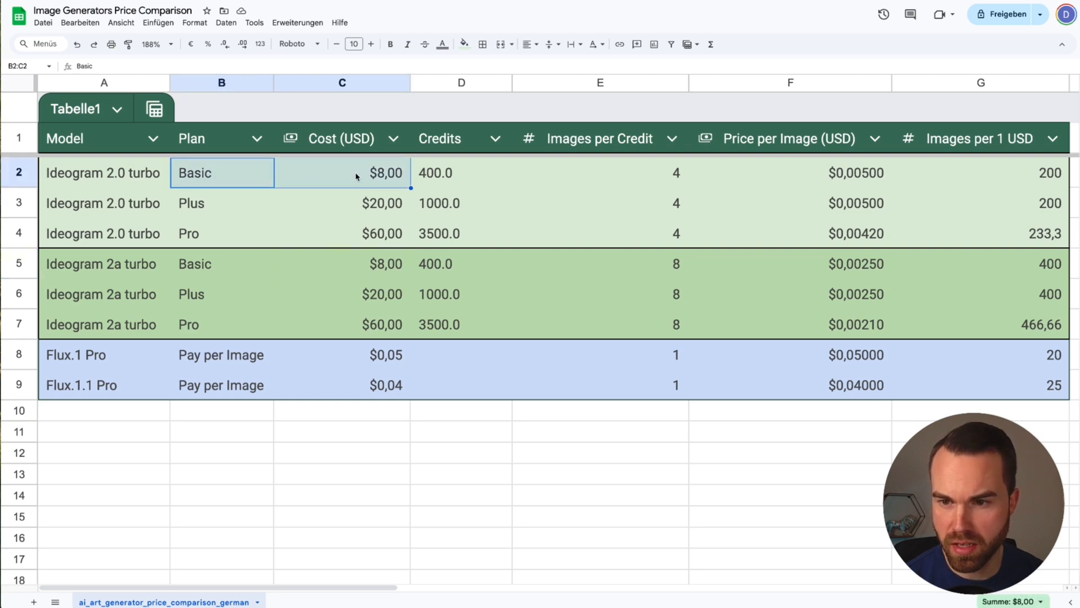
{"action": "left_click", "coordinate": [441, 174]}
{"action": "left_click_drag", "start_coordinate": [235, 203], "coordinate": [361, 212]}
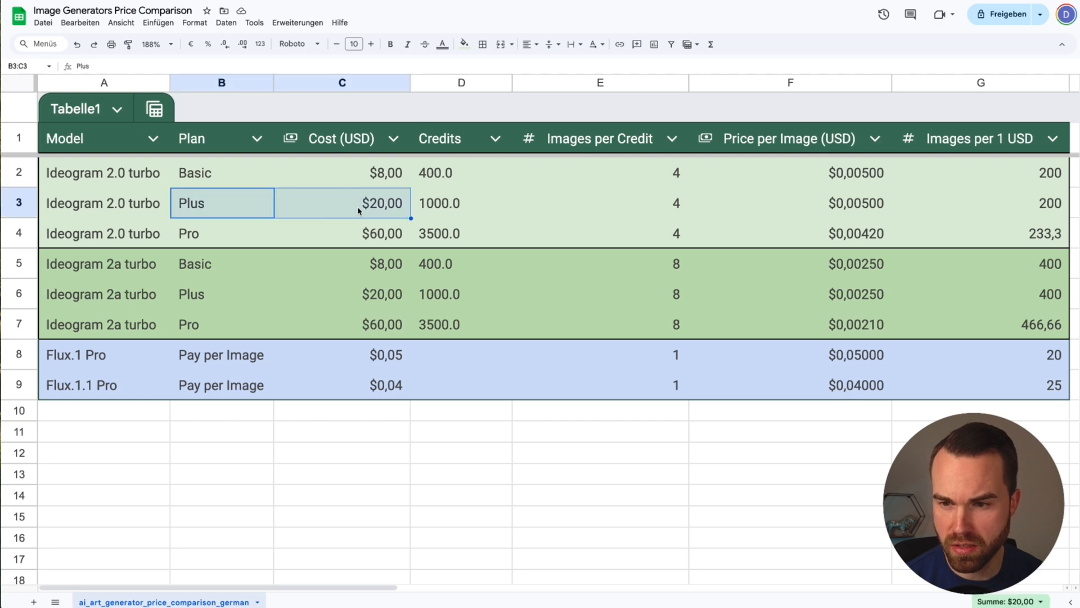
{"action": "left_click", "coordinate": [445, 206]}
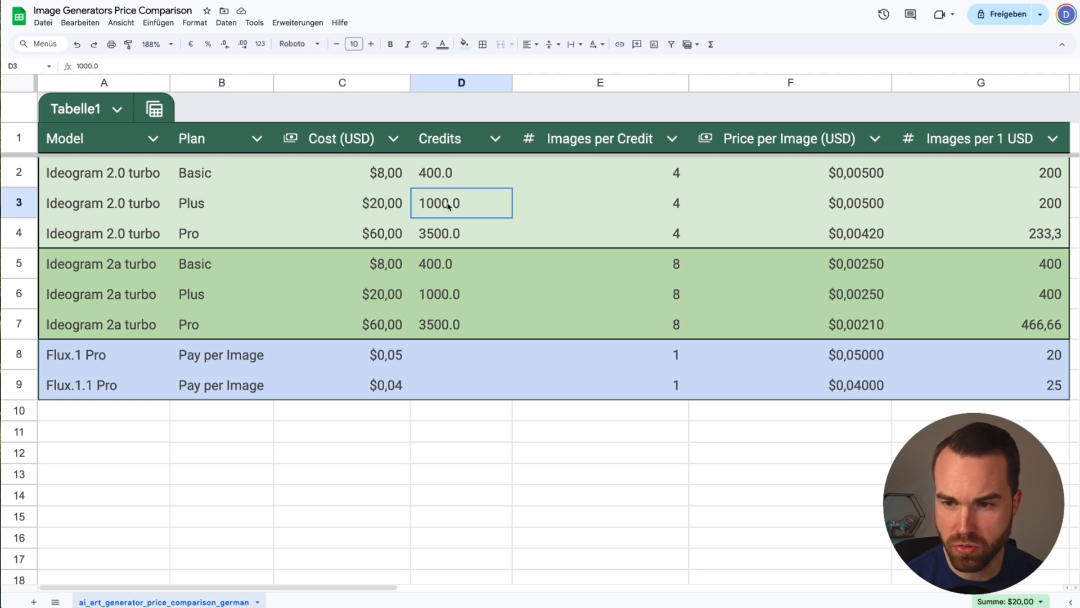
{"action": "left_click", "coordinate": [224, 238]}
{"action": "left_click", "coordinate": [373, 238]}
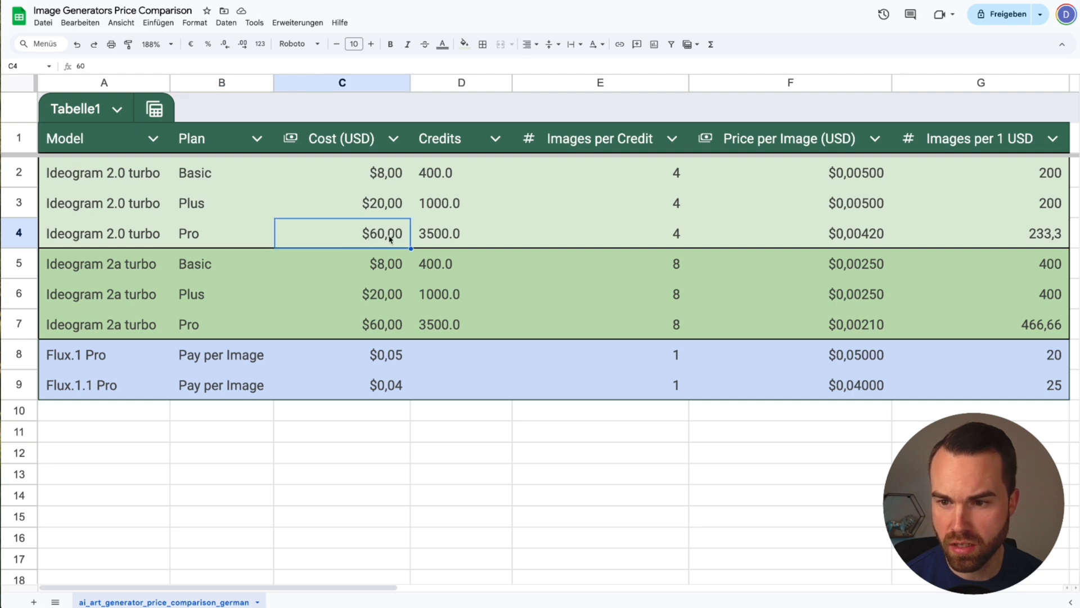
{"action": "left_click", "coordinate": [448, 239]}
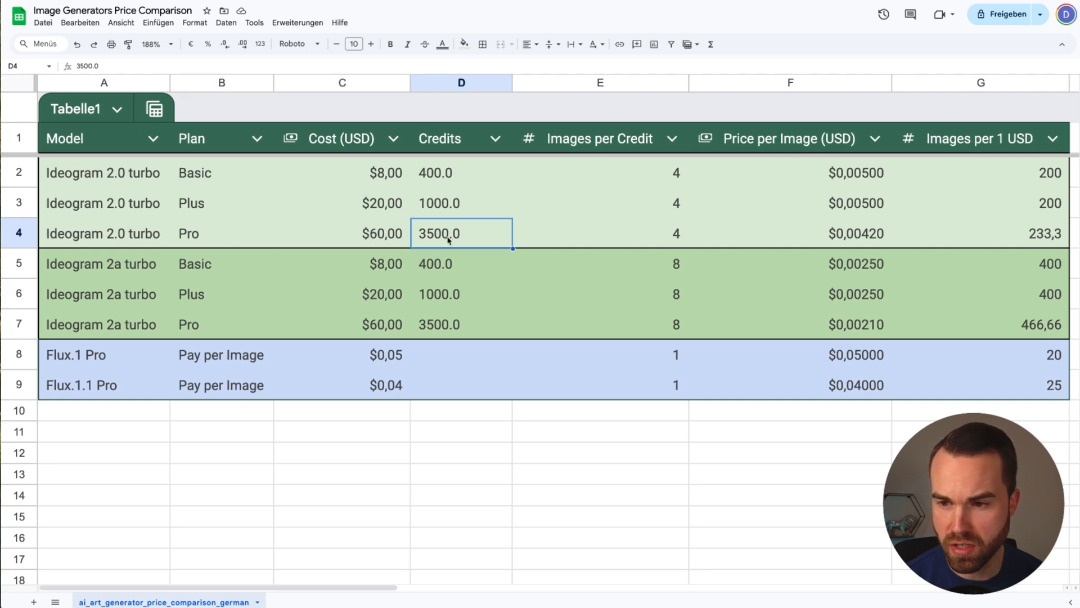
Step: Compare the images per credit and the price per image of the Ideogram 2.0 turbo and 2a turbo plans
{"action": "left_click_drag", "start_coordinate": [146, 174], "coordinate": [145, 325]}
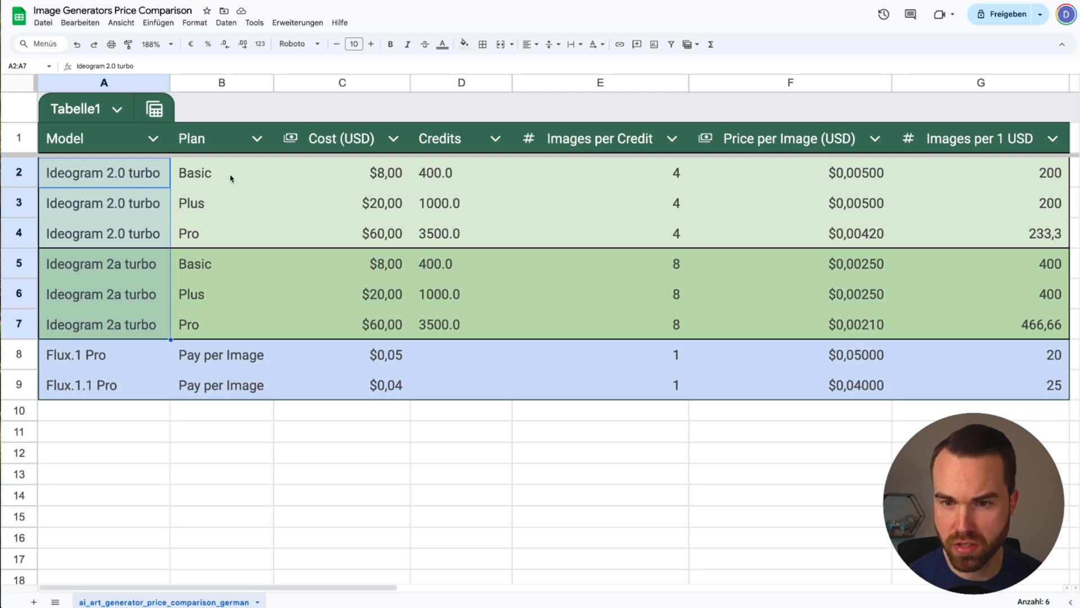
{"action": "left_click_drag", "start_coordinate": [260, 176], "coordinate": [446, 325]}
{"action": "left_click", "coordinate": [603, 265]}
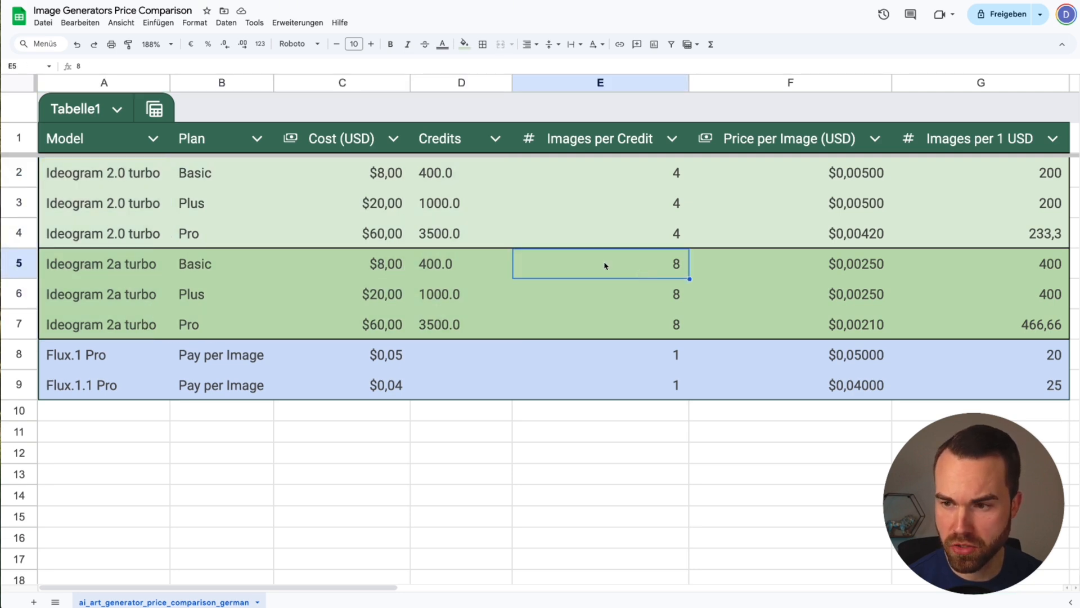
{"action": "left_click_drag", "start_coordinate": [612, 266], "coordinate": [607, 322]}
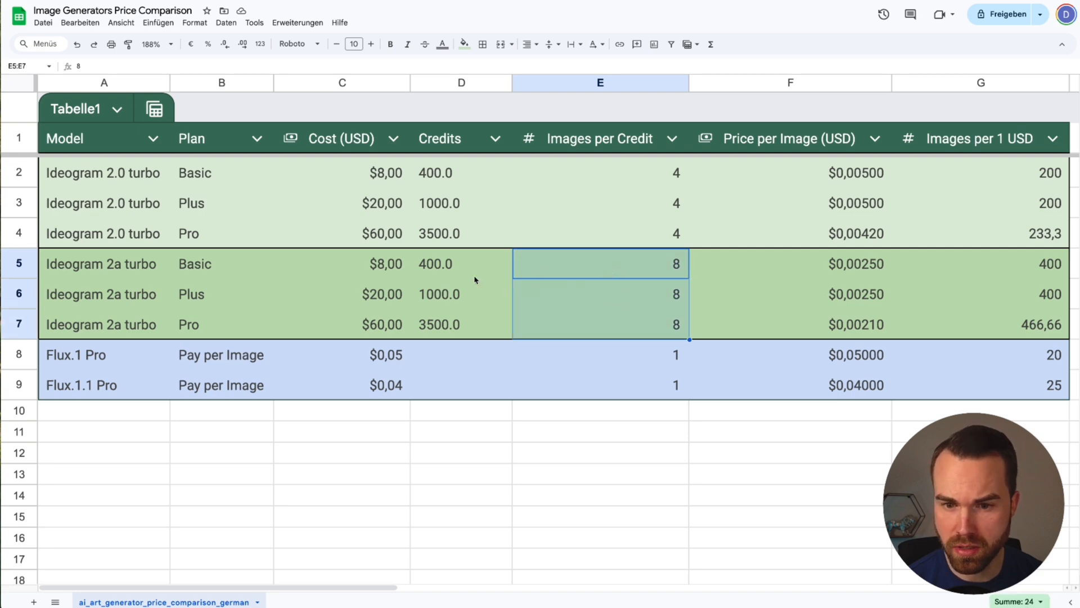
{"action": "left_click_drag", "start_coordinate": [639, 265], "coordinate": [634, 323]}
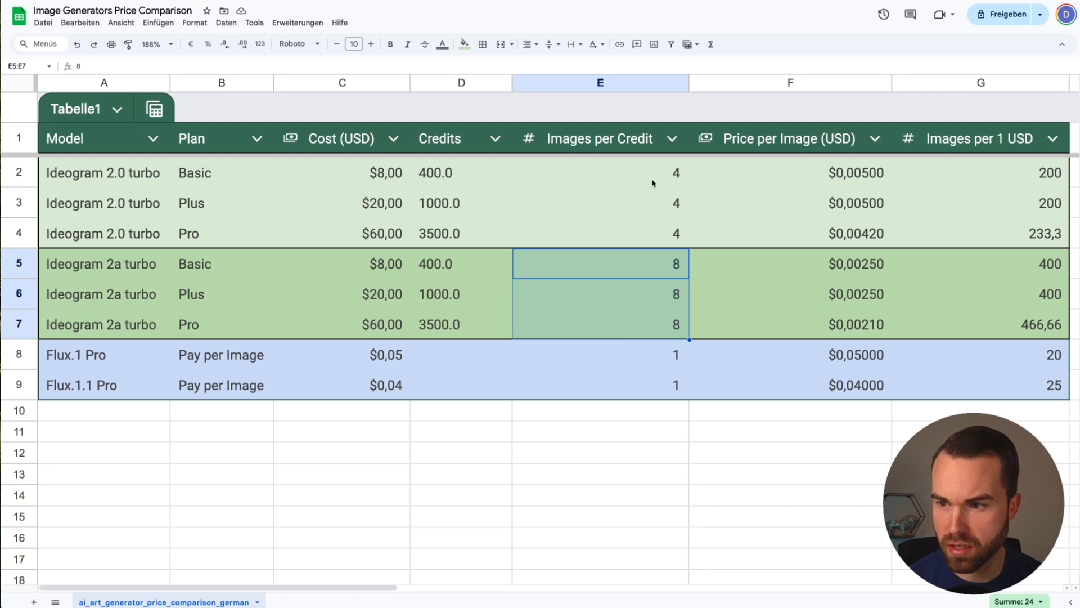
{"action": "left_click_drag", "start_coordinate": [652, 180], "coordinate": [656, 229]}
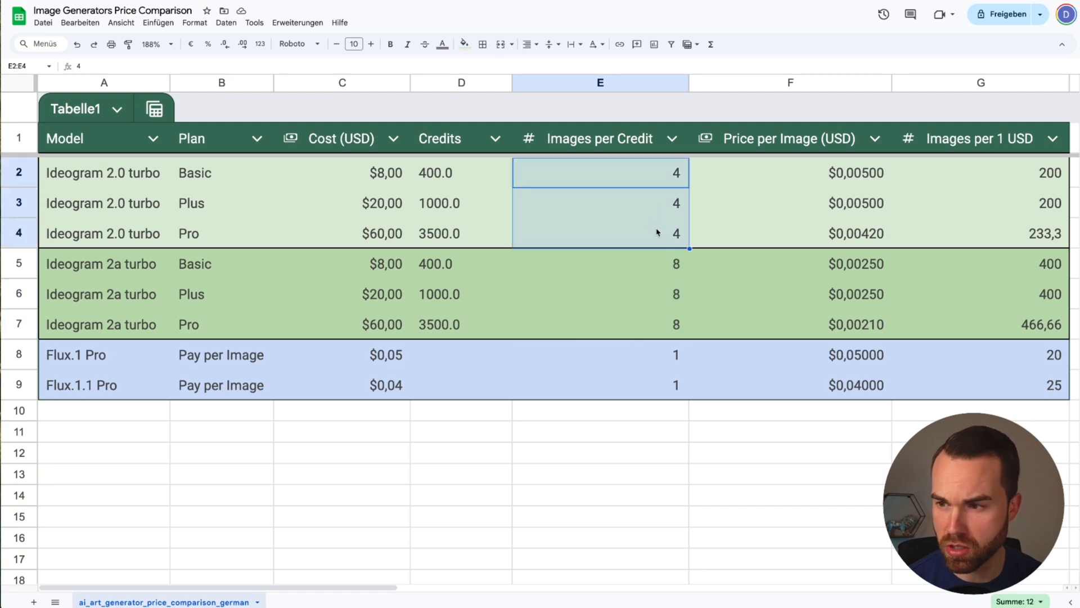
{"action": "left_click_drag", "start_coordinate": [821, 173], "coordinate": [876, 308]}
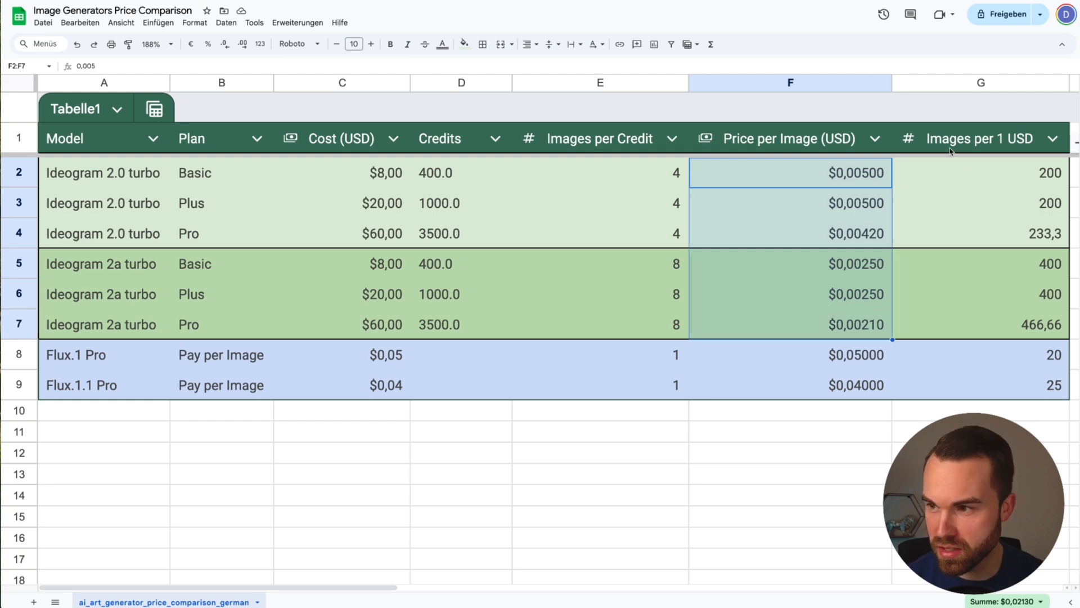
Step: Review the images per 1 USD of the Basic, Plus and Pro plans for Ideogram 2a turbo
{"action": "left_click", "coordinate": [1024, 264]}
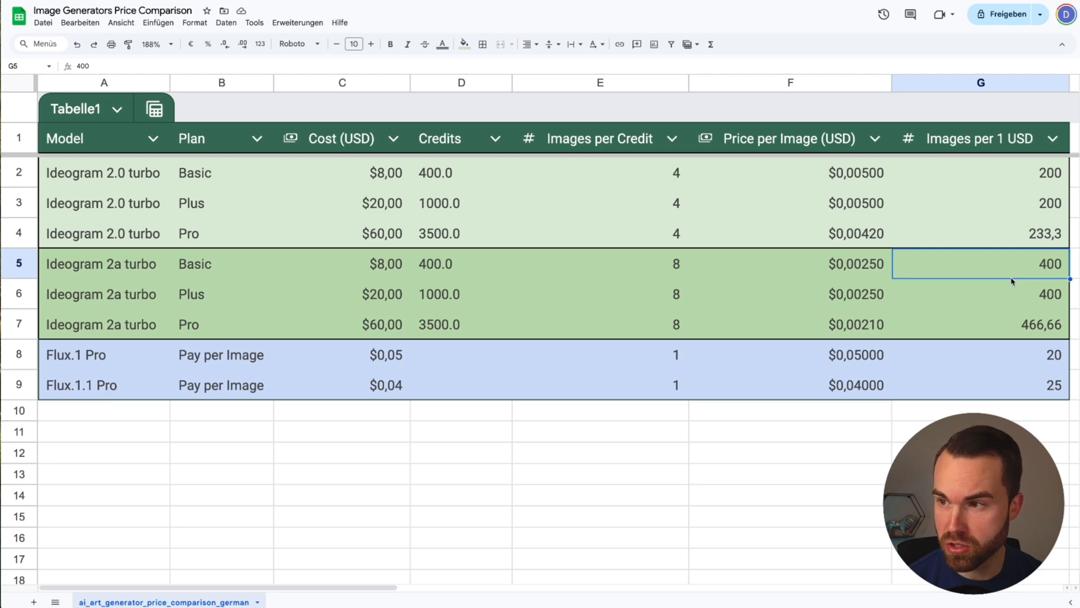
{"action": "left_click", "coordinate": [1000, 294]}
{"action": "left_click", "coordinate": [988, 323]}
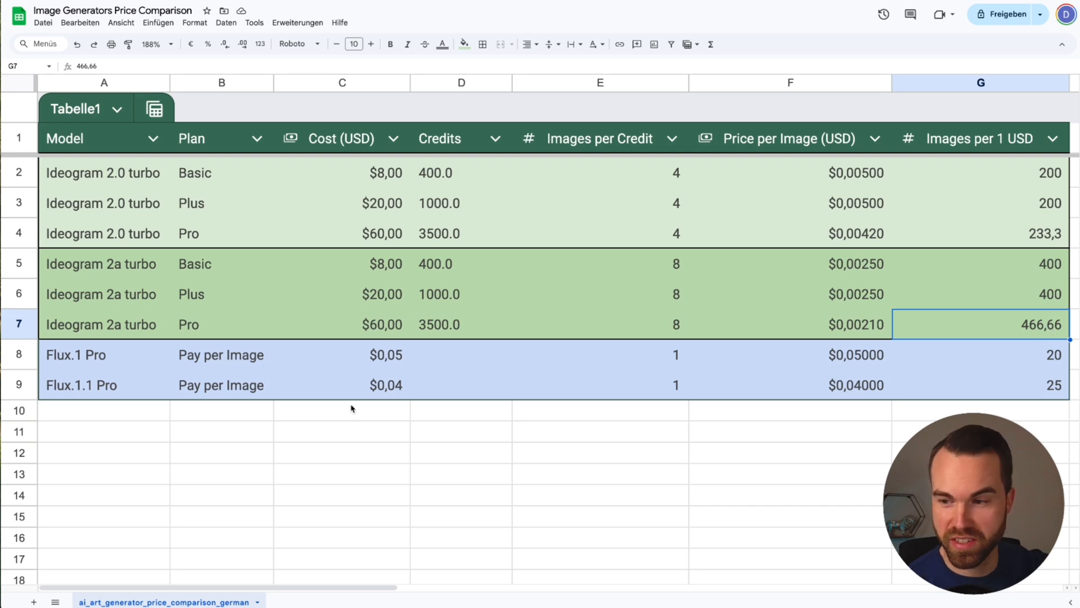
Step: Review the pay-per-image cost of the Flux.1 Pro and Flux.1.1 Pro models
{"action": "left_click", "coordinate": [116, 356]}
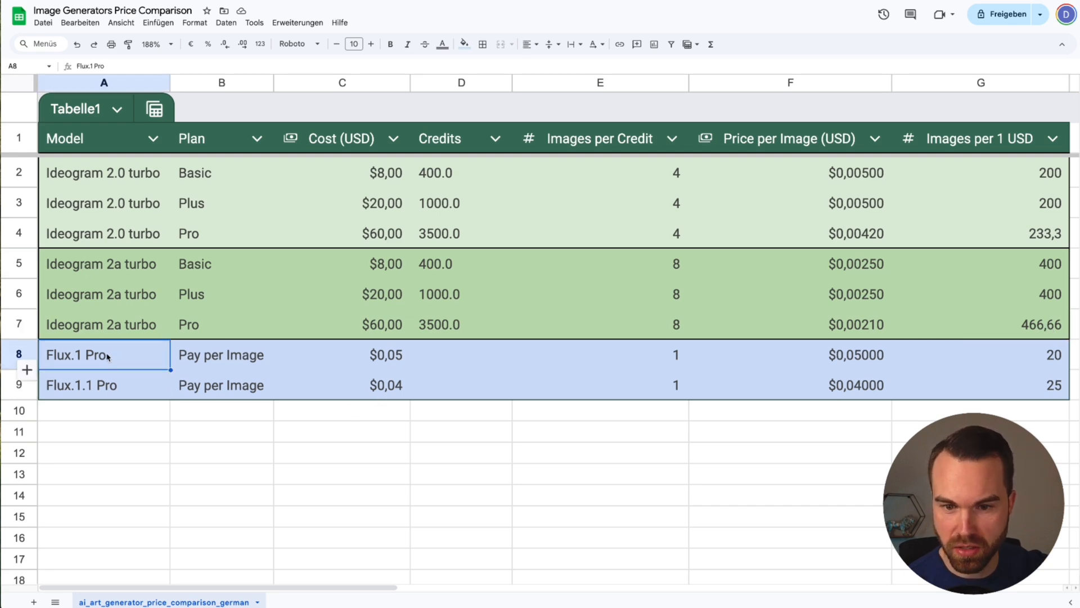
{"action": "left_click", "coordinate": [127, 387]}
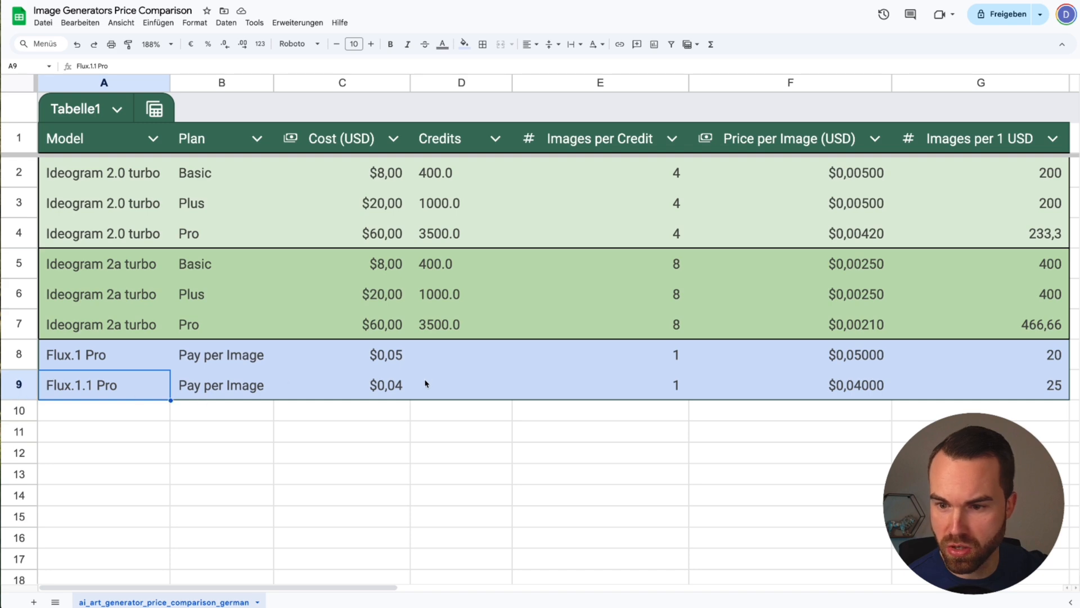
{"action": "left_click", "coordinate": [375, 357]}
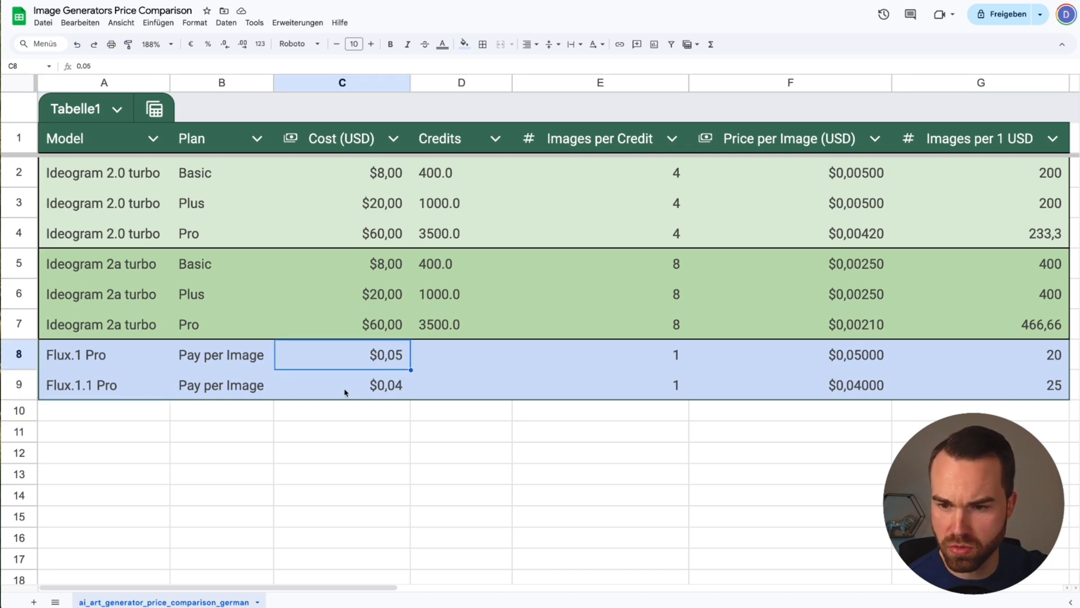
{"action": "left_click", "coordinate": [359, 390]}
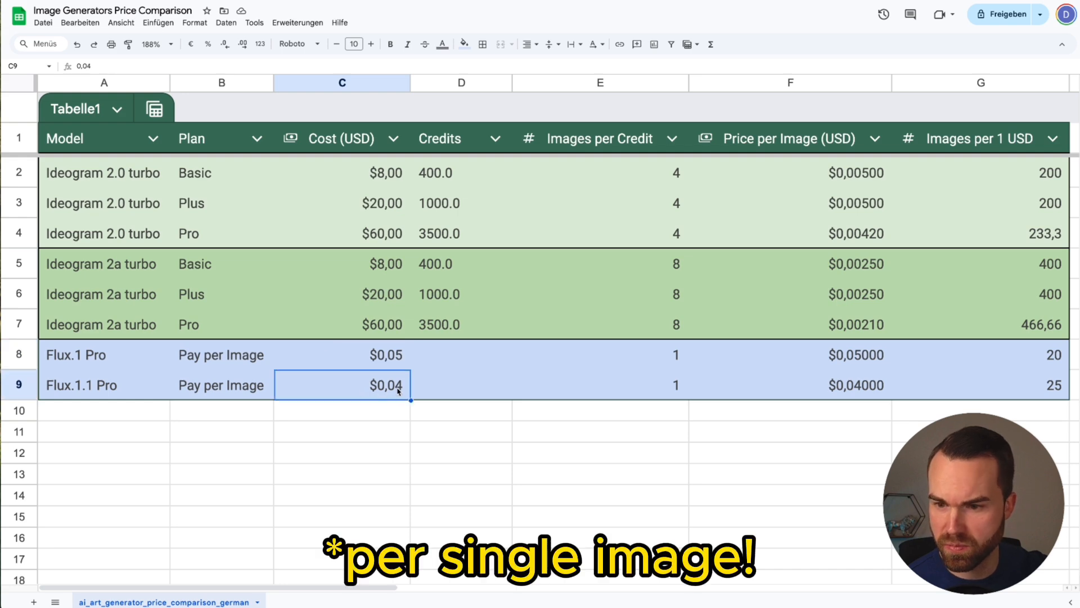
Step: Compare the images per 1 USD of Flux.1 Pro and Flux.1.1 Pro with the Ideogram 2a turbo Plus and Pro plans
{"action": "left_click", "coordinate": [1028, 358]}
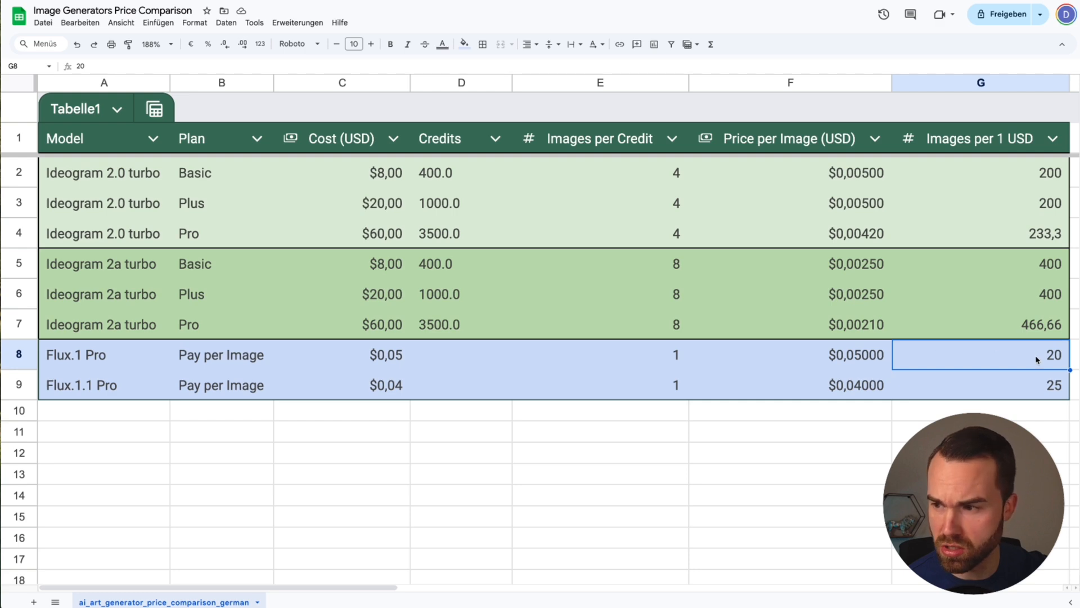
{"action": "left_click", "coordinate": [1027, 391]}
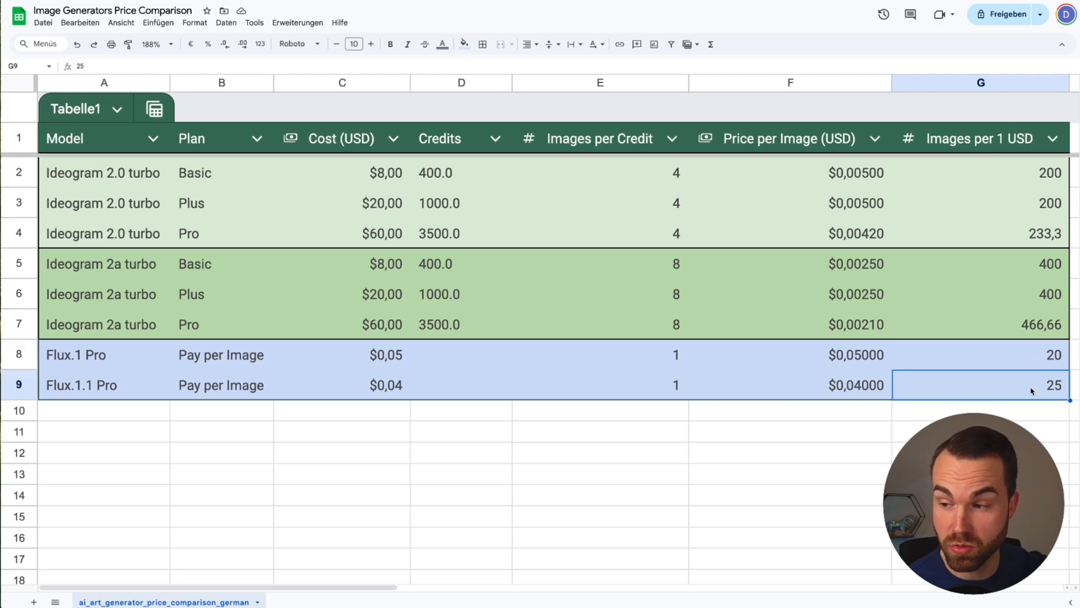
{"action": "left_click", "coordinate": [1002, 291]}
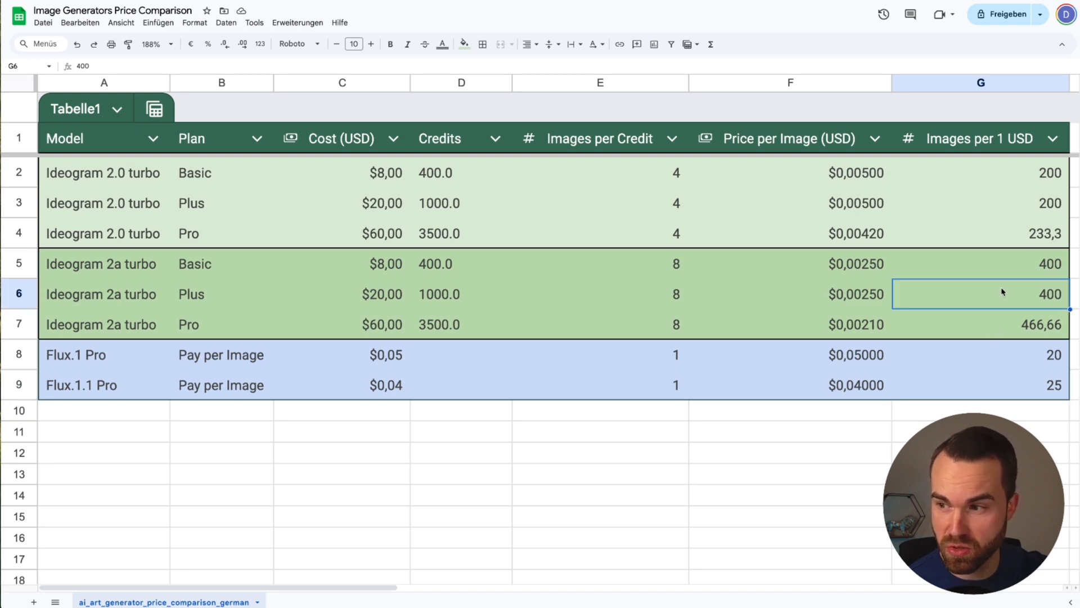
{"action": "left_click", "coordinate": [1007, 328]}
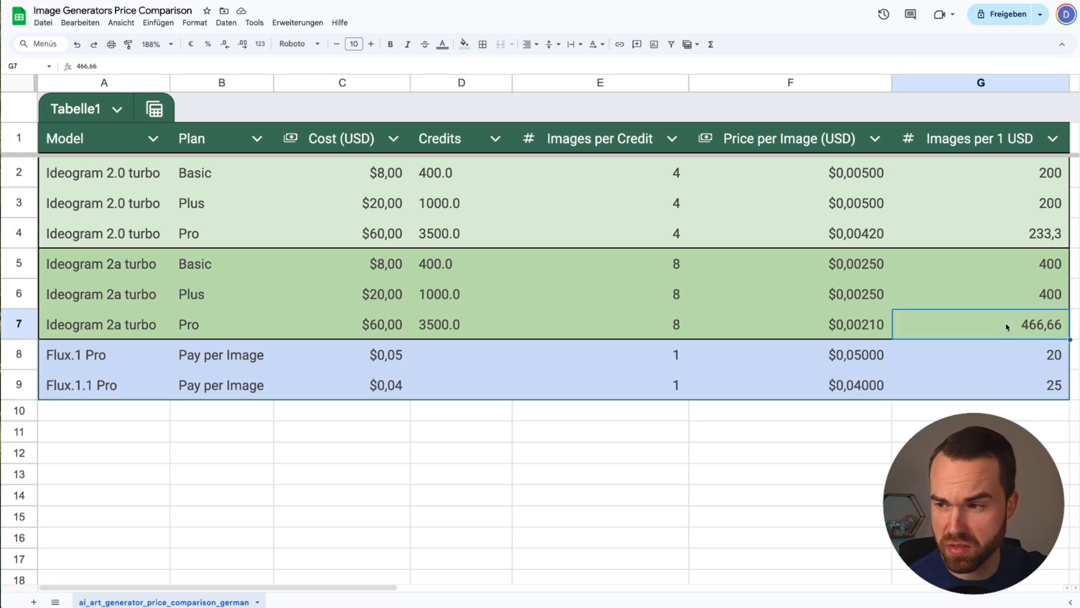